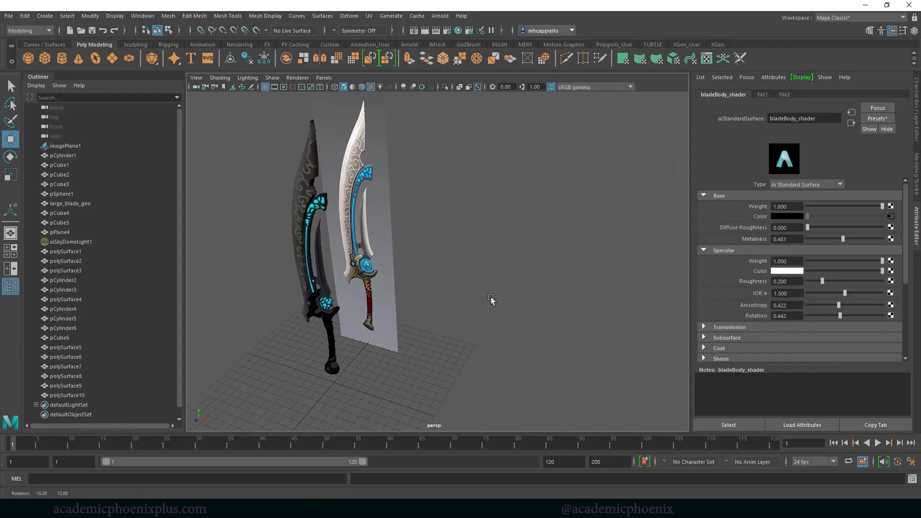
Unlock the reference image plane's channels and turn its Visibility off to hide it.
{"action": "mouse_move", "coordinate": [491, 300]}
{"action": "left_mouse_down", "text": "alt"}
{"action": "mouse_move", "coordinate": [575, 288]}
{"action": "mouse_move", "coordinate": [504, 286]}
{"action": "mouse_move", "coordinate": [521, 281]}
{"action": "left_mouse_up", "text": "alt"}
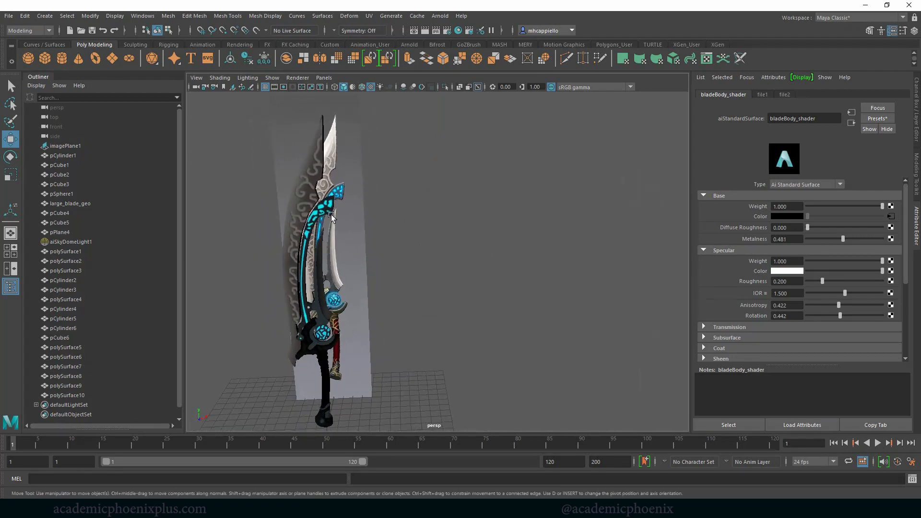
{"action": "right_click", "coordinate": [436, 235]}
{"action": "left_click_drag", "start_coordinate": [454, 245], "coordinate": [403, 231], "text": "alt"}
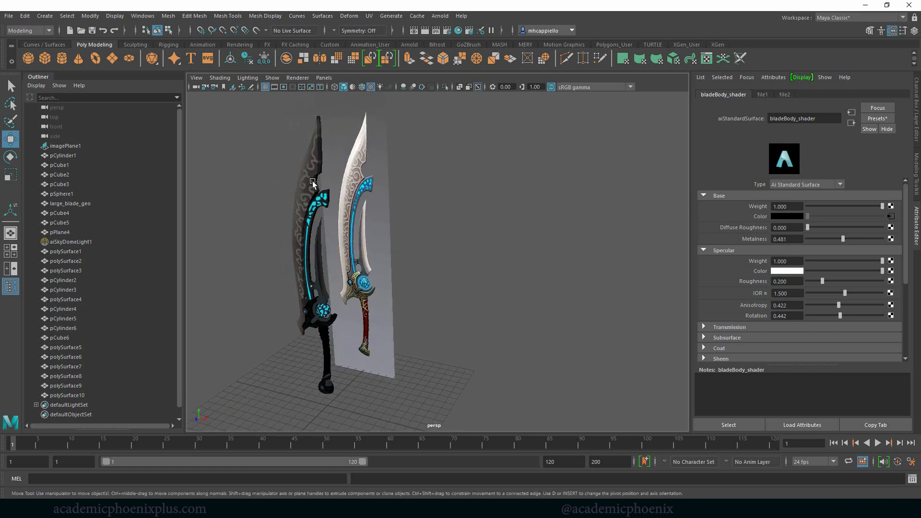
{"action": "mouse_move", "coordinate": [339, 248]}
{"action": "left_mouse_down", "text": "alt"}
{"action": "mouse_move", "coordinate": [414, 255]}
{"action": "mouse_move", "coordinate": [414, 268]}
{"action": "mouse_move", "coordinate": [336, 184]}
{"action": "left_mouse_up", "text": "alt"}
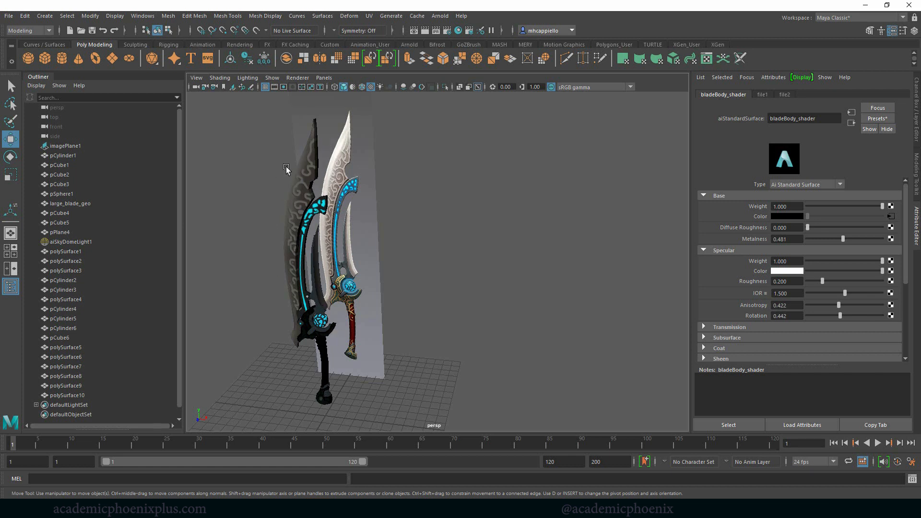
{"action": "left_click", "coordinate": [361, 237]}
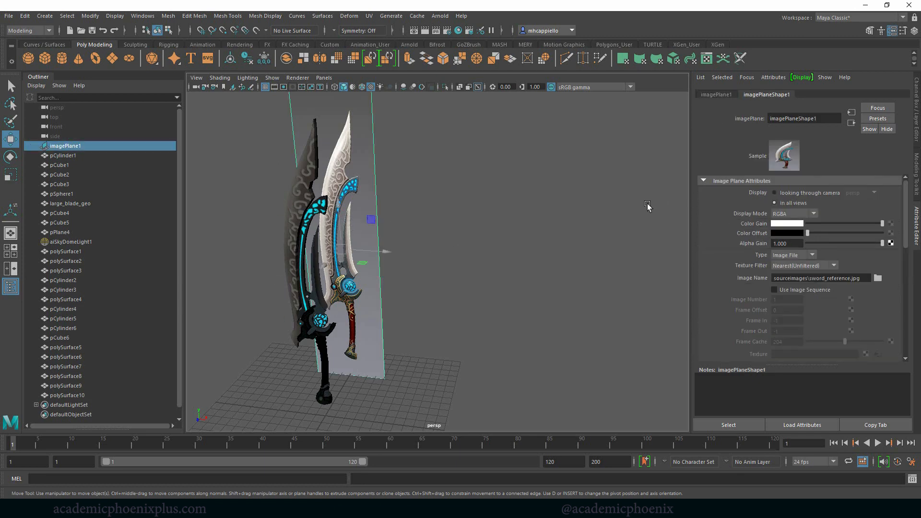
{"action": "key", "text": "ctrl+a"}
{"action": "right_click", "coordinate": [827, 175]}
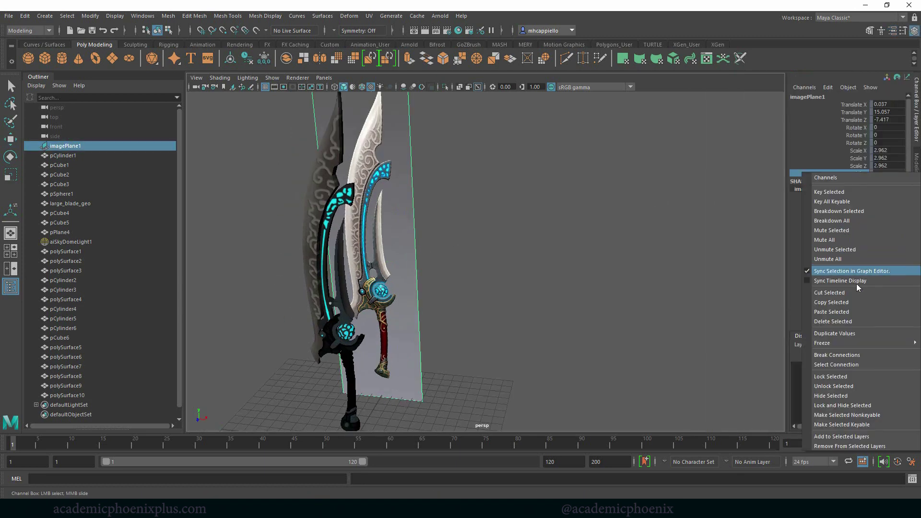
{"action": "left_click", "coordinate": [859, 382]}
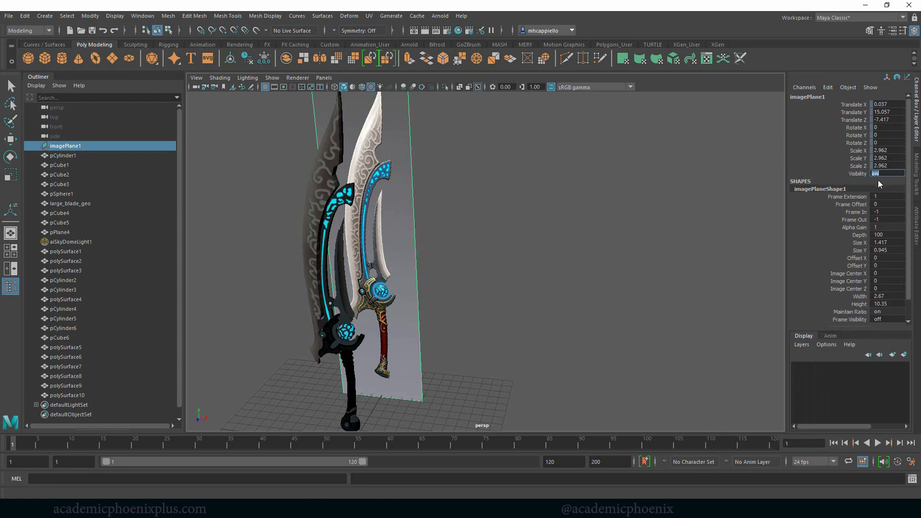
{"action": "type", "text": "ff"}
{"action": "key", "text": "Return"}
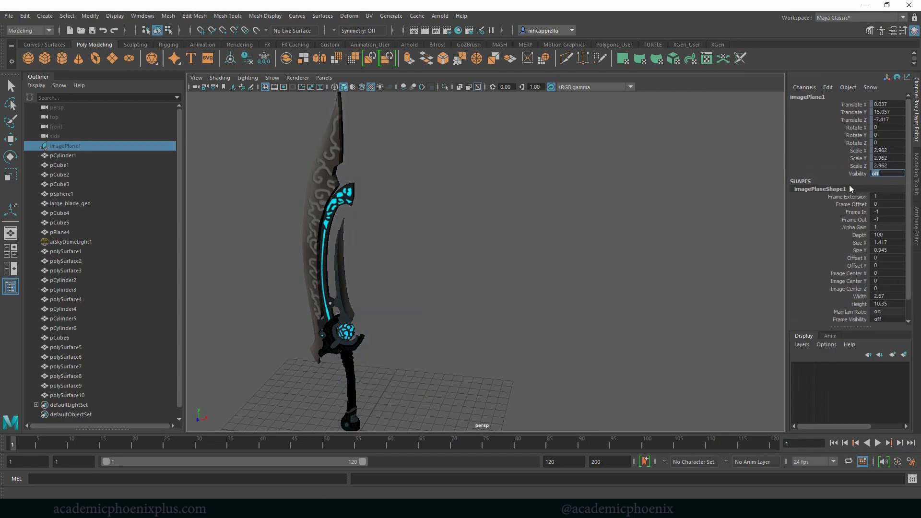
Group the sword meshes pCylinder1 through polySurface9, excluding aiSkyDomeLight1, with Ctrl+G.
{"action": "left_click_drag", "start_coordinate": [480, 262], "coordinate": [421, 235], "text": "alt"}
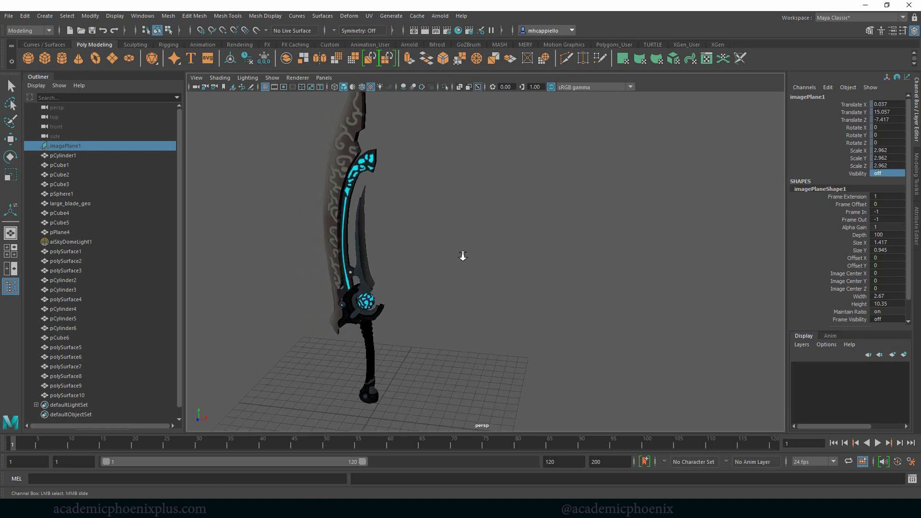
{"action": "left_click", "coordinate": [263, 242]}
{"action": "key", "text": "w"}
{"action": "left_click", "coordinate": [83, 157]}
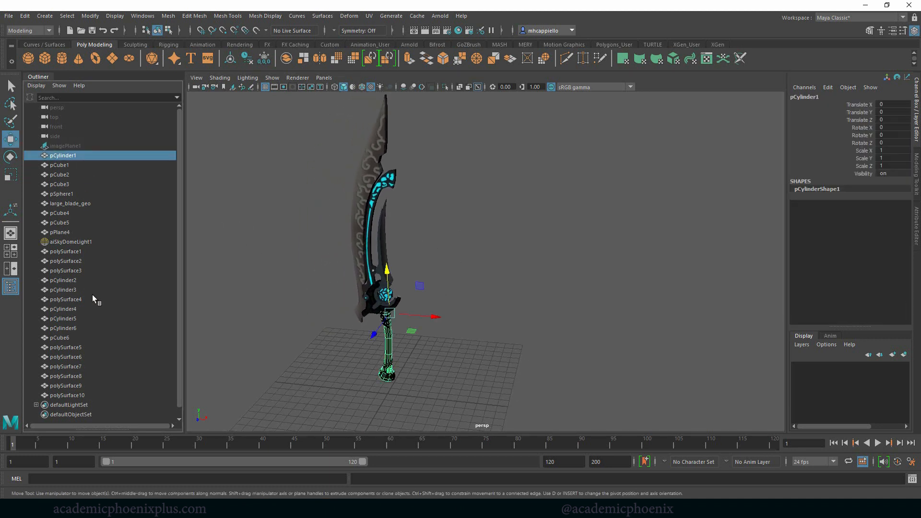
{"action": "left_click", "coordinate": [83, 387], "text": "shift"}
{"action": "left_click", "coordinate": [57, 243], "text": "ctrl"}
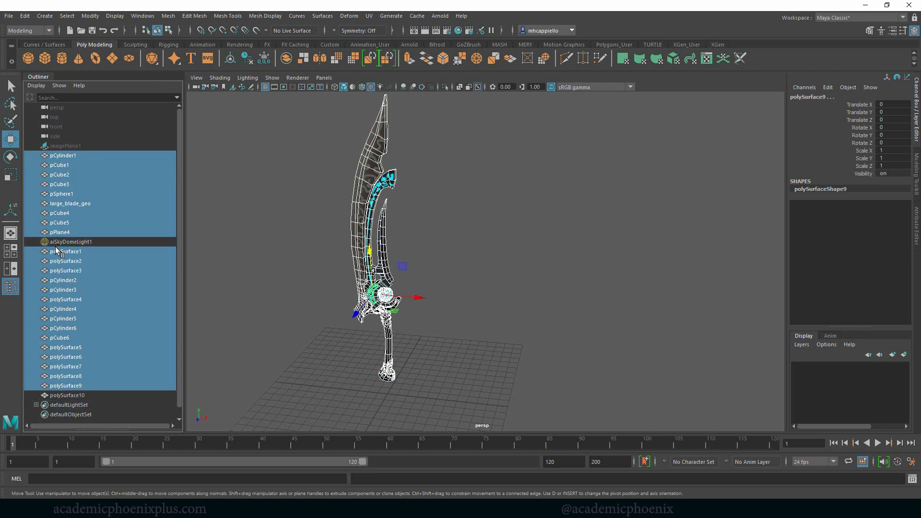
{"action": "key", "text": "ctrl+g"}
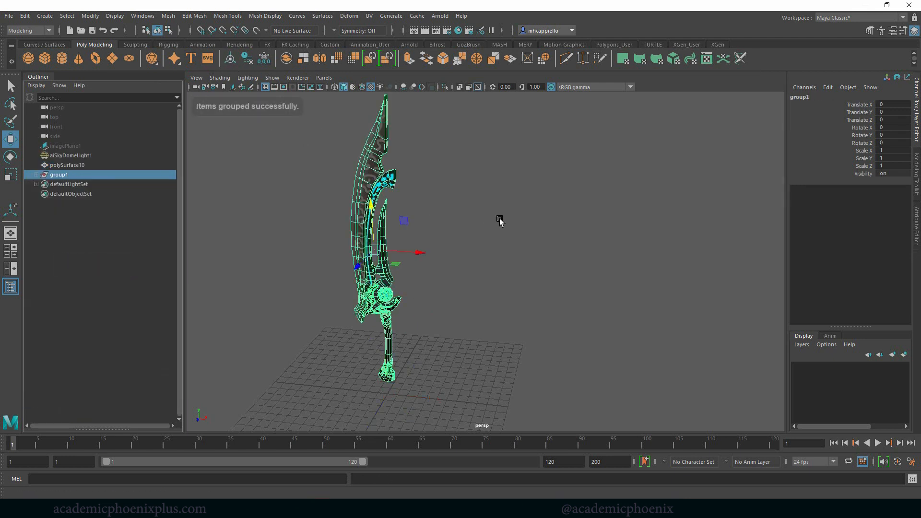
After undoing trial rotations, parent polySurface10 into the group and rename it sword_grp.
{"action": "key", "text": "e"}
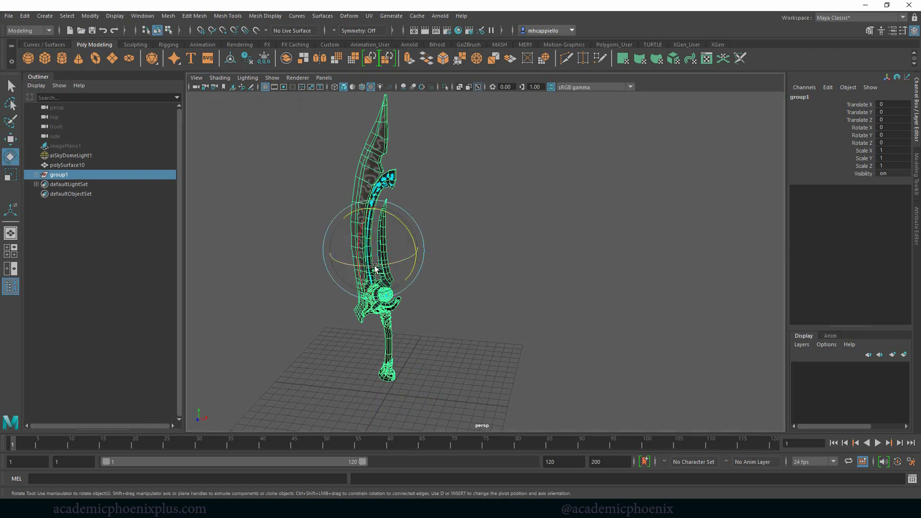
{"action": "mouse_move", "coordinate": [382, 266]}
{"action": "left_mouse_down"}
{"action": "mouse_move", "coordinate": [416, 260]}
{"action": "mouse_move", "coordinate": [341, 269]}
{"action": "left_mouse_up"}
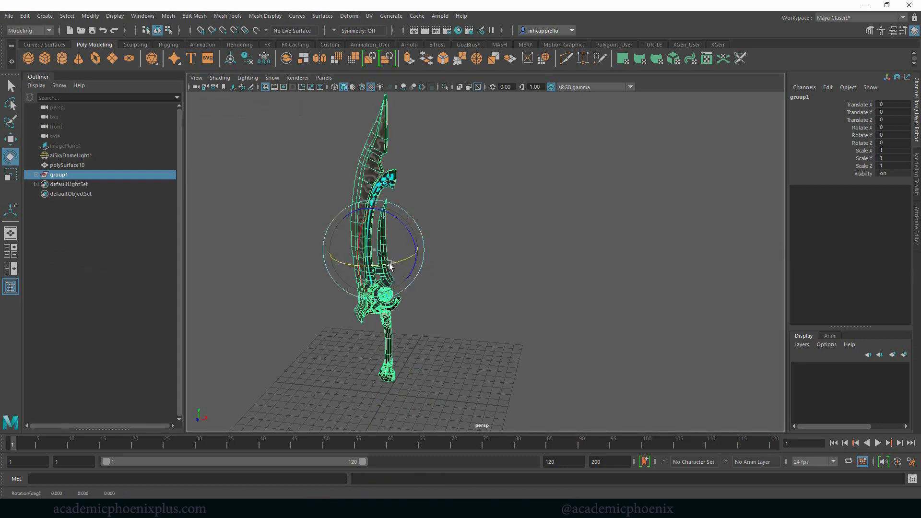
{"action": "key", "text": "ctrl+z"}
{"action": "key", "text": "ctrl+z"}
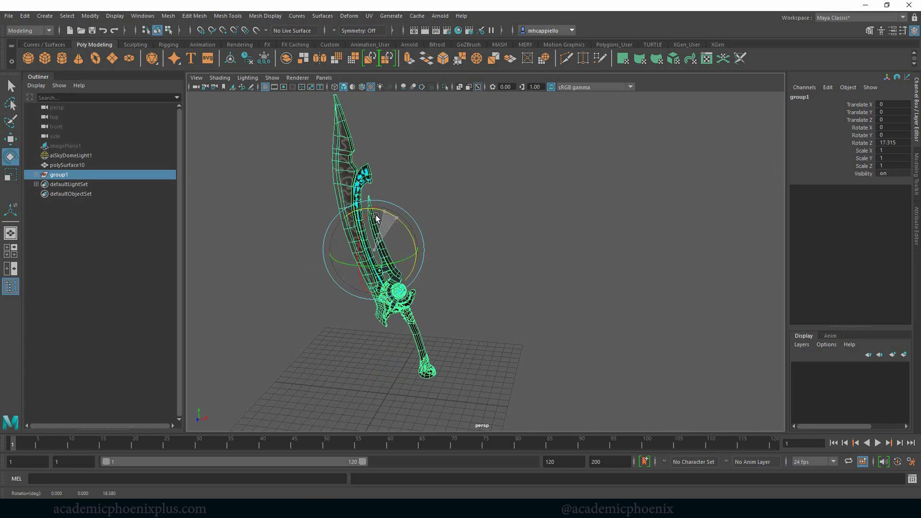
{"action": "mouse_move", "coordinate": [374, 292]}
{"action": "left_mouse_down"}
{"action": "mouse_move", "coordinate": [321, 231]}
{"action": "mouse_move", "coordinate": [348, 230]}
{"action": "left_mouse_up"}
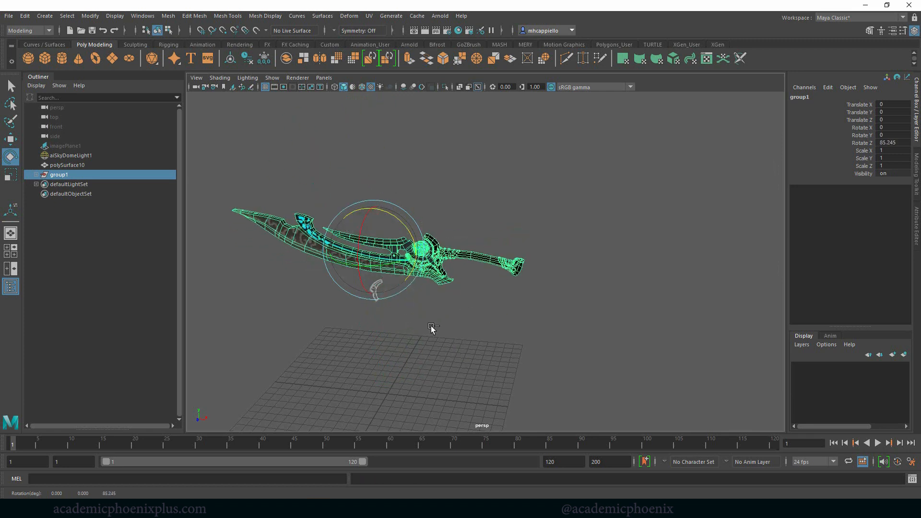
{"action": "key", "text": "ctrl+z"}
{"action": "left_click", "coordinate": [67, 164]}
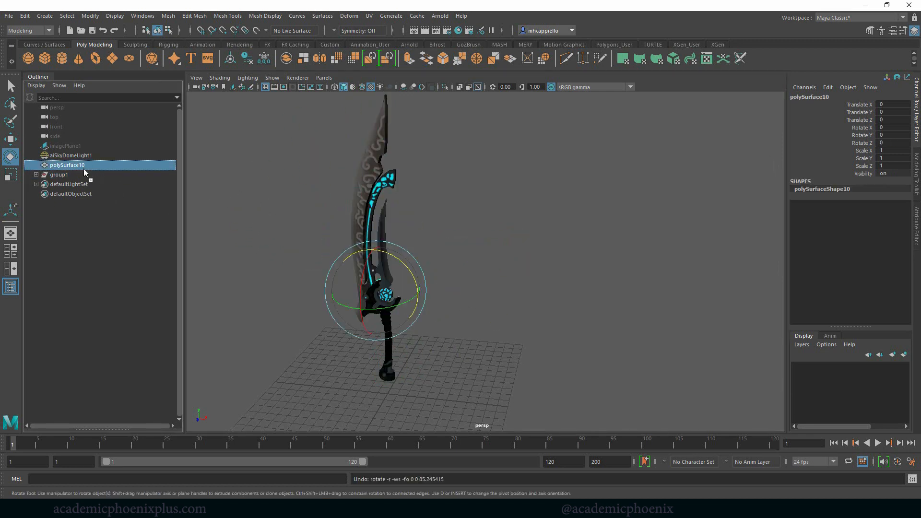
{"action": "middle_click_drag", "start_coordinate": [67, 165], "coordinate": [73, 178]}
{"action": "double_click", "coordinate": [72, 166]}
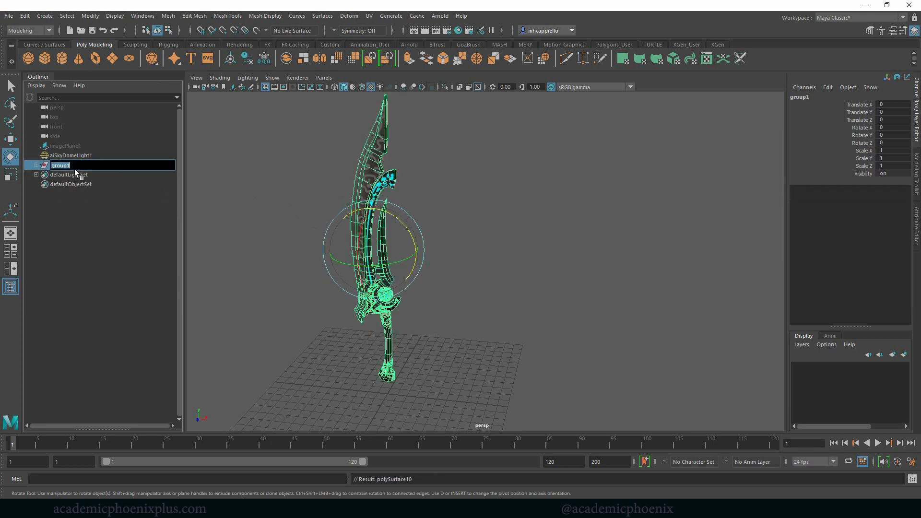
{"action": "type", "text": "sword_grp"}
{"action": "key", "text": "Return"}
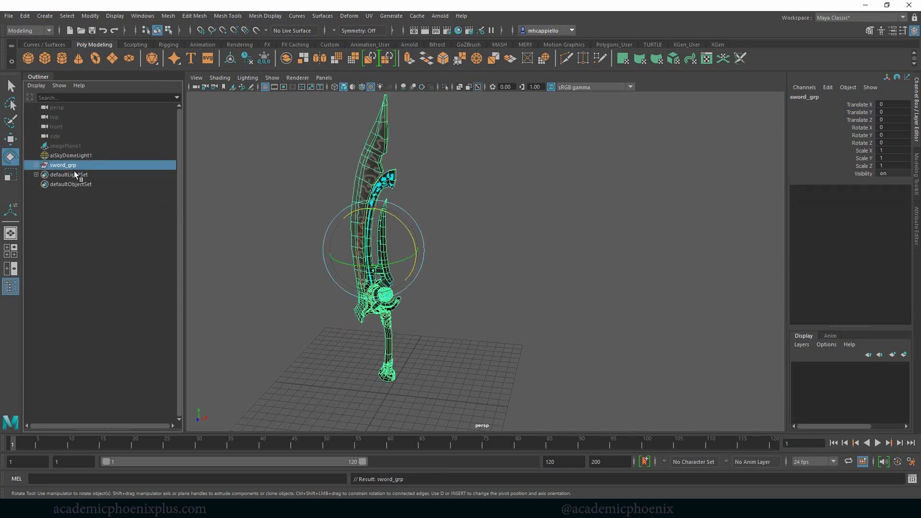
{"action": "left_click", "coordinate": [38, 165]}
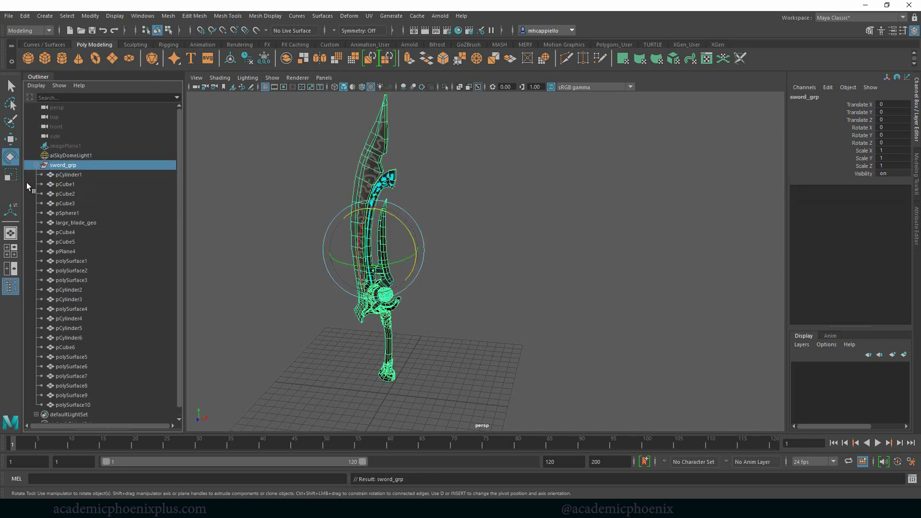
{"action": "left_click", "coordinate": [38, 166]}
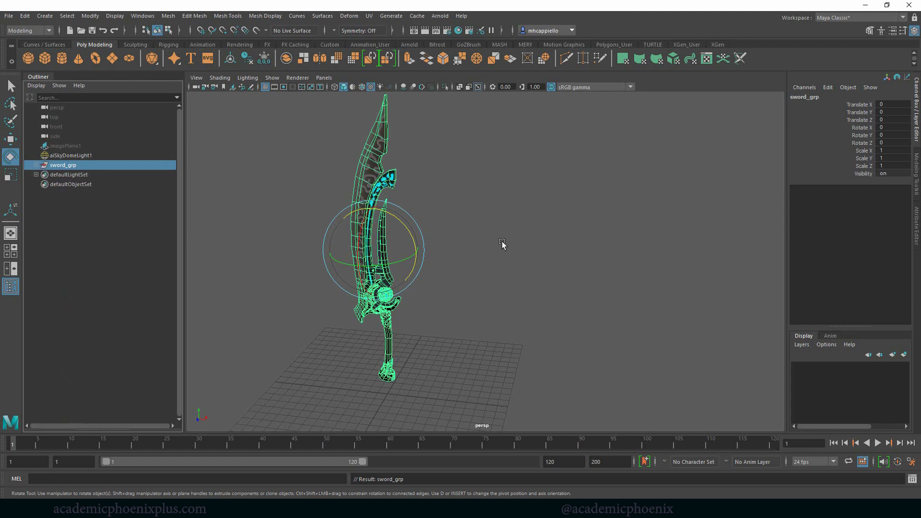
Lay sword_grp horizontal by setting its Rotate Z to 90.
{"action": "left_click", "coordinate": [466, 264]}
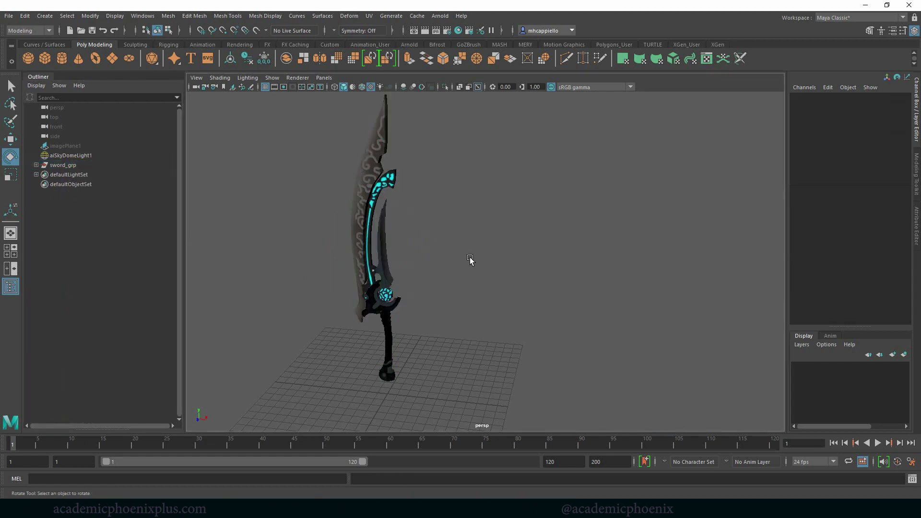
{"action": "left_click", "coordinate": [107, 167]}
{"action": "mouse_move", "coordinate": [420, 233]}
{"action": "left_mouse_down"}
{"action": "mouse_move", "coordinate": [413, 226]}
{"action": "mouse_move", "coordinate": [328, 227]}
{"action": "left_mouse_up"}
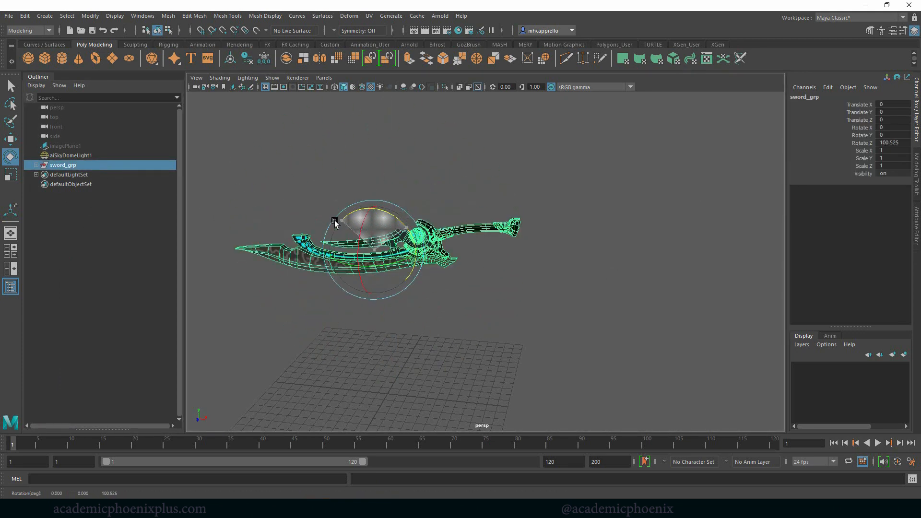
{"action": "left_click", "coordinate": [898, 143]}
{"action": "double_click", "coordinate": [893, 143]}
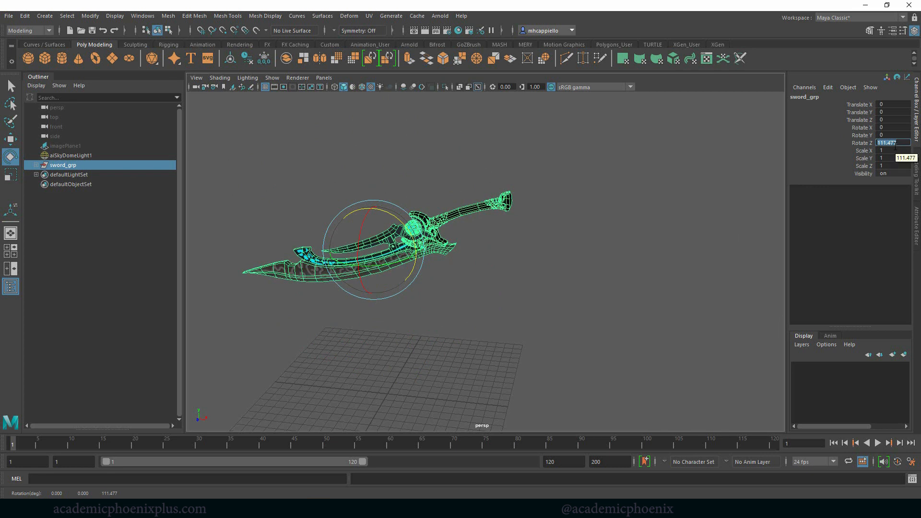
{"action": "type", "text": "90"}
{"action": "key", "text": "Return"}
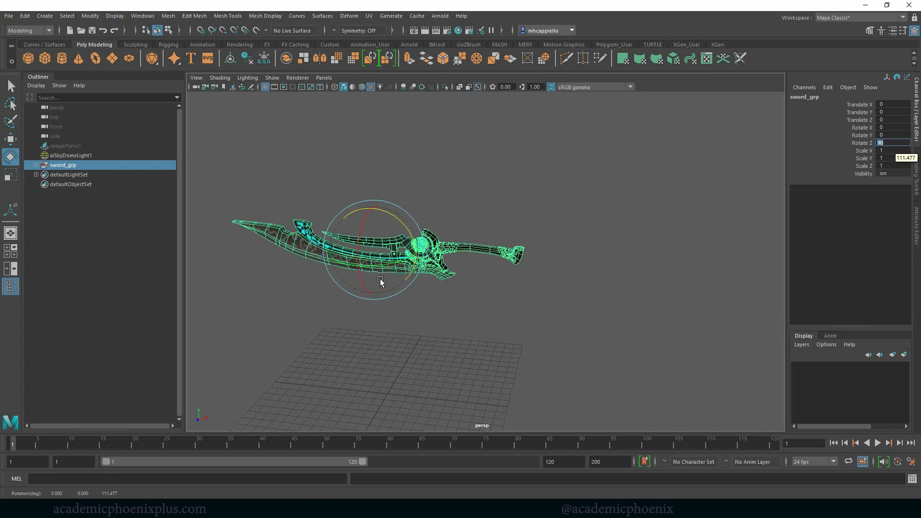
Create a pedestal cylinder, scale it into a wide flat disc with Subdivisions Axis 50 and extra height loops.
{"action": "left_click", "coordinate": [61, 58]}
{"action": "key", "text": "r"}
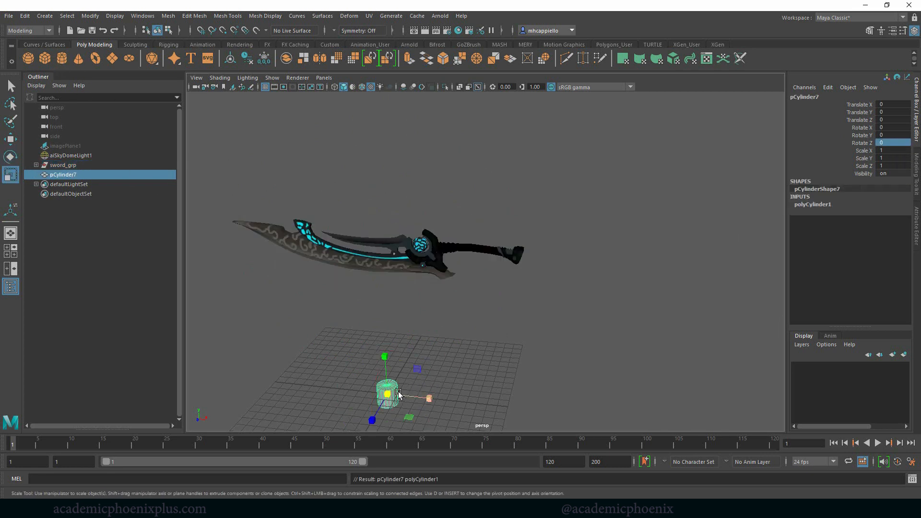
{"action": "mouse_move", "coordinate": [387, 360]}
{"action": "left_mouse_down"}
{"action": "mouse_move", "coordinate": [389, 384]}
{"action": "mouse_move", "coordinate": [432, 391]}
{"action": "left_mouse_up"}
{"action": "mouse_move", "coordinate": [387, 360]}
{"action": "left_mouse_down"}
{"action": "mouse_move", "coordinate": [388, 389]}
{"action": "mouse_move", "coordinate": [378, 249]}
{"action": "left_mouse_up"}
{"action": "key", "text": "w"}
{"action": "left_click", "coordinate": [812, 205]}
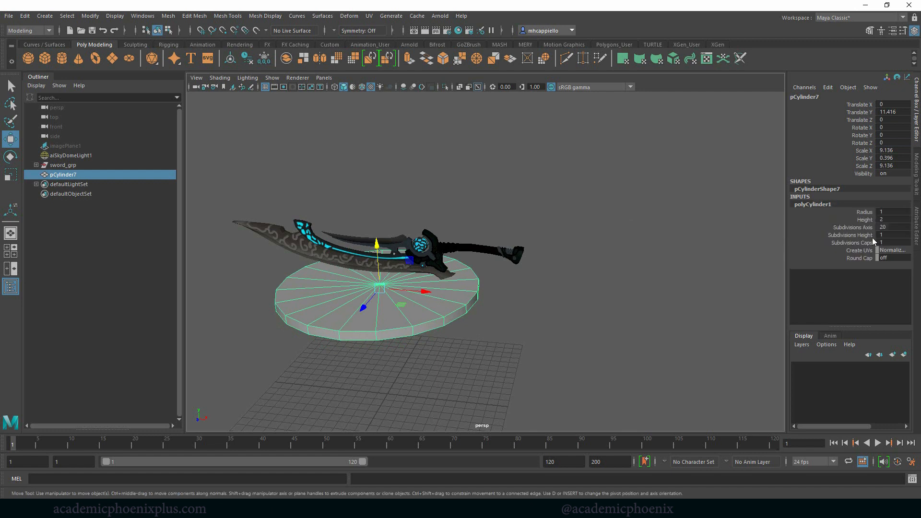
{"action": "left_click", "coordinate": [852, 227]}
{"action": "middle_click_drag", "start_coordinate": [540, 277], "coordinate": [314, 280]}
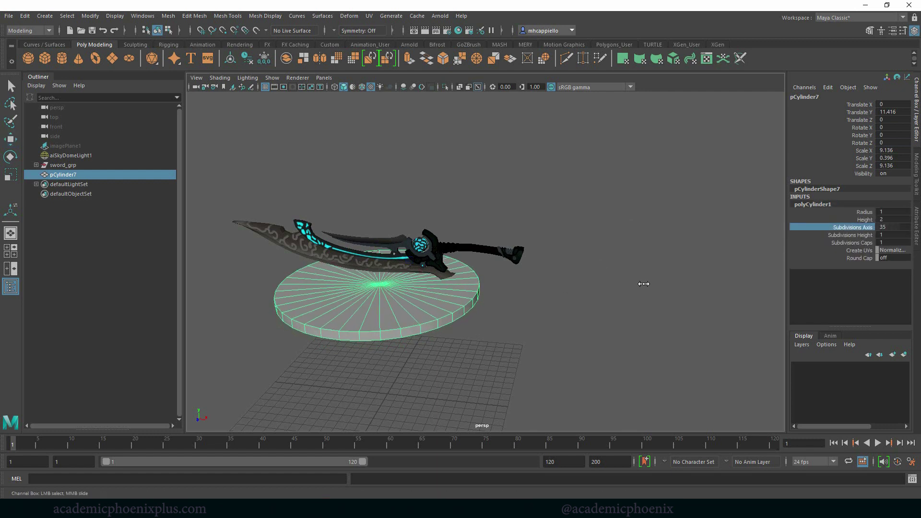
{"action": "left_click", "coordinate": [853, 236]}
{"action": "middle_click_drag", "start_coordinate": [508, 313], "coordinate": [516, 311]}
Scale the disc's rim edge loop out very slightly, then return the disc to object mode.
{"action": "right_click_drag", "start_coordinate": [425, 244], "coordinate": [423, 272]}
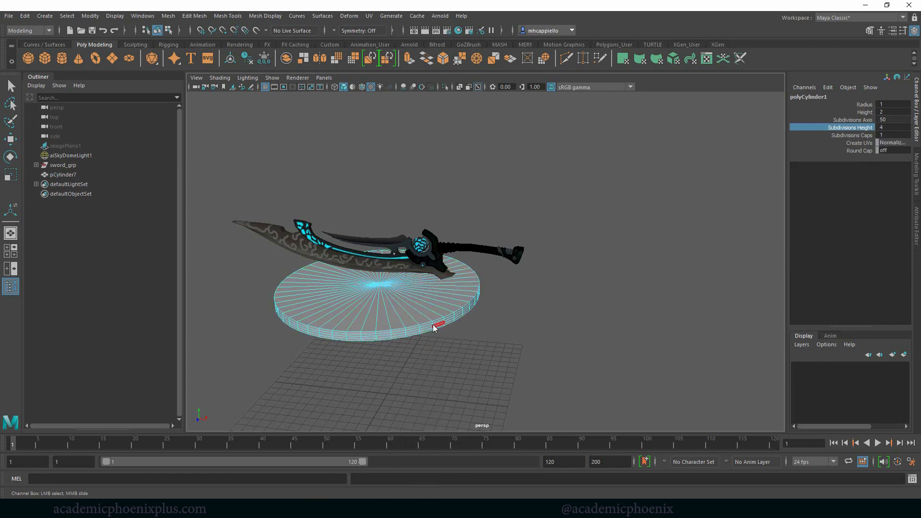
{"action": "right_click_drag", "start_coordinate": [436, 327], "coordinate": [480, 342]}
{"action": "scroll", "coordinate": [480, 342], "scroll_direction": "up", "scroll_amount": 3}
{"action": "left_click", "coordinate": [414, 357]}
{"action": "key", "text": "w"}
{"action": "double_click", "coordinate": [389, 371]}
{"action": "double_click", "coordinate": [396, 370], "text": "shift"}
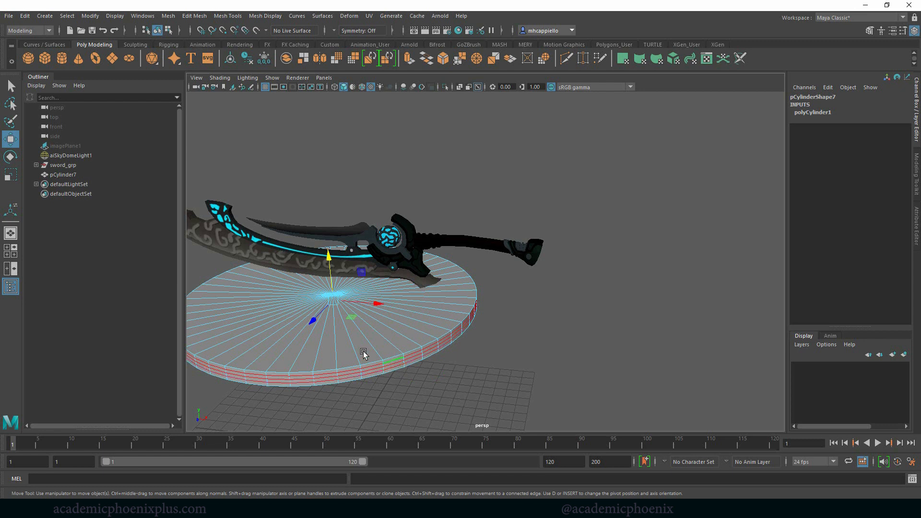
{"action": "key", "text": "r"}
{"action": "left_click_drag", "start_coordinate": [335, 302], "coordinate": [350, 302]}
{"action": "key", "text": "ctrl+z"}
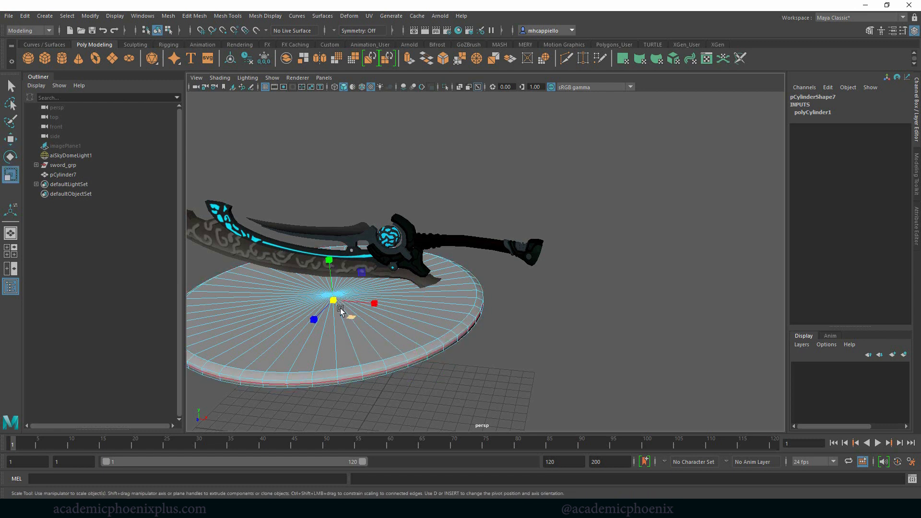
{"action": "left_click_drag", "start_coordinate": [334, 301], "coordinate": [336, 302]}
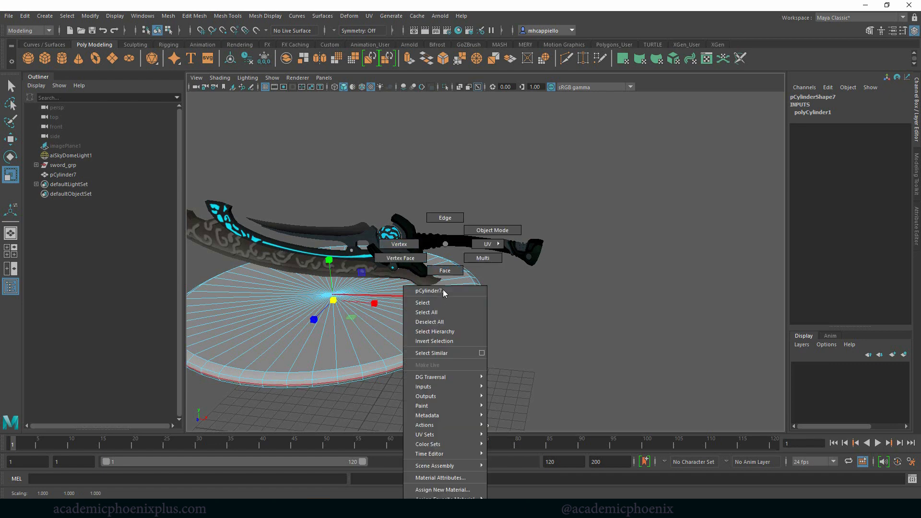
{"action": "right_click_drag", "start_coordinate": [438, 295], "coordinate": [460, 237]}
{"action": "left_click", "coordinate": [528, 362]}
{"action": "mouse_move", "coordinate": [527, 362]}
{"action": "left_mouse_down", "text": "alt"}
{"action": "mouse_move", "coordinate": [574, 329]}
{"action": "mouse_move", "coordinate": [527, 283]}
{"action": "left_mouse_up", "text": "alt"}
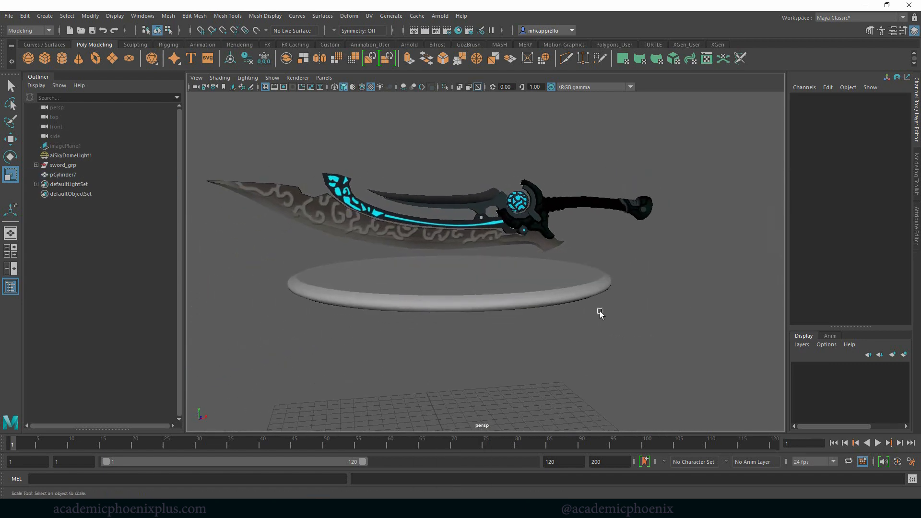
Assign a new aiStandardSurface to the pedestal and rename it base_shader.
{"action": "left_click", "coordinate": [528, 283]}
{"action": "right_click_drag", "start_coordinate": [536, 277], "coordinate": [561, 490]}
{"action": "right_click_drag", "start_coordinate": [511, 285], "coordinate": [543, 486]}
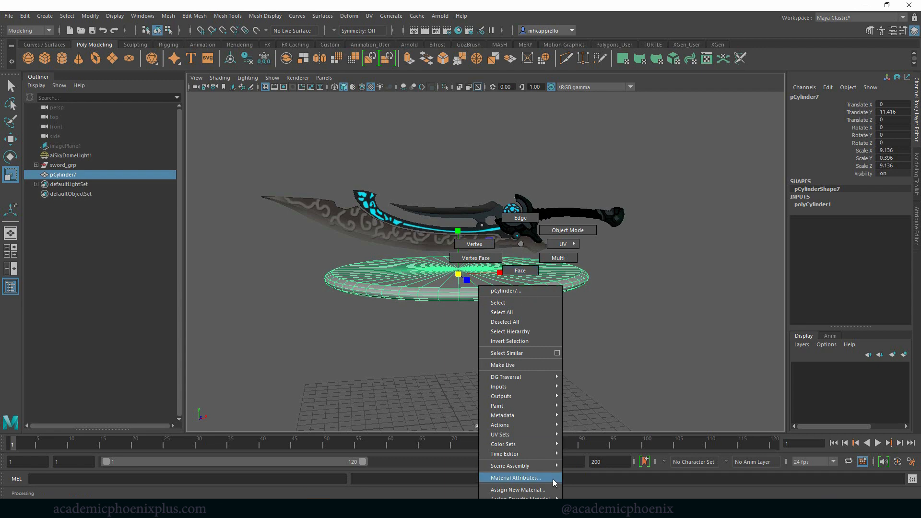
{"action": "left_click", "coordinate": [333, 252]}
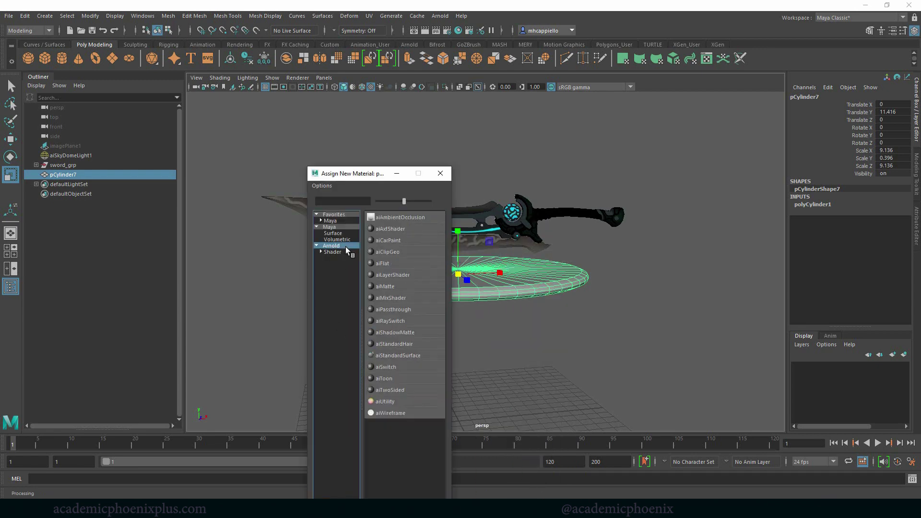
{"action": "left_click", "coordinate": [425, 365]}
{"action": "left_click", "coordinate": [853, 95]}
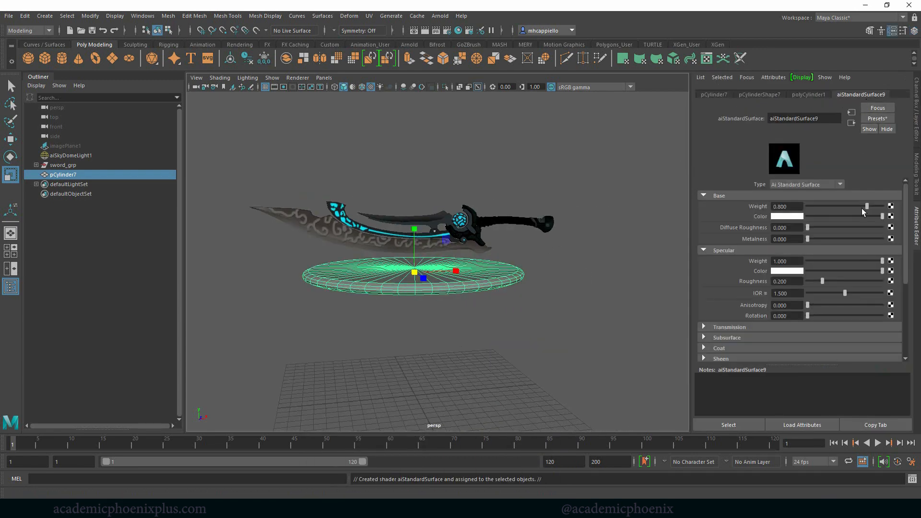
{"action": "double_click", "coordinate": [795, 118]}
{"action": "type", "text": "base_shader"}
{"action": "key", "text": "Return"}
Give base_shader a dark grey base colour and specular roughness of about 0.33.
{"action": "left_click", "coordinate": [787, 215]}
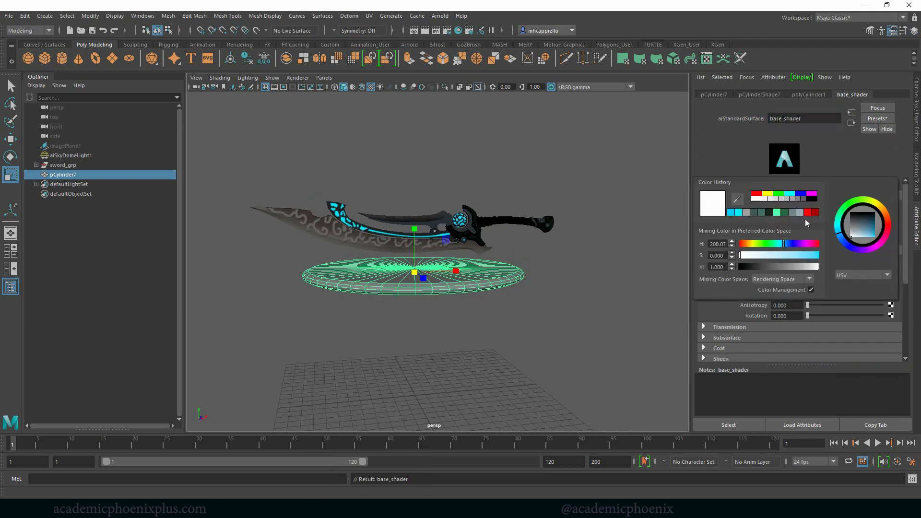
{"action": "left_click", "coordinate": [776, 267]}
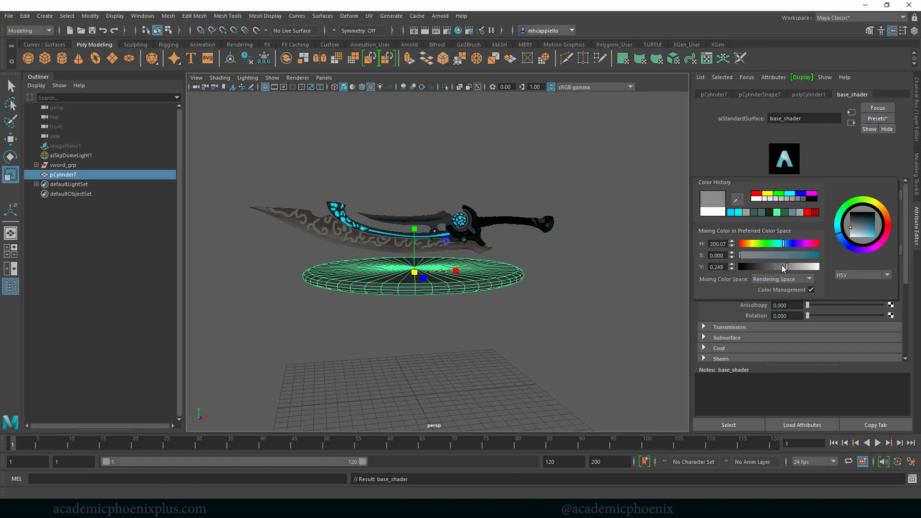
{"action": "left_click", "coordinate": [636, 321]}
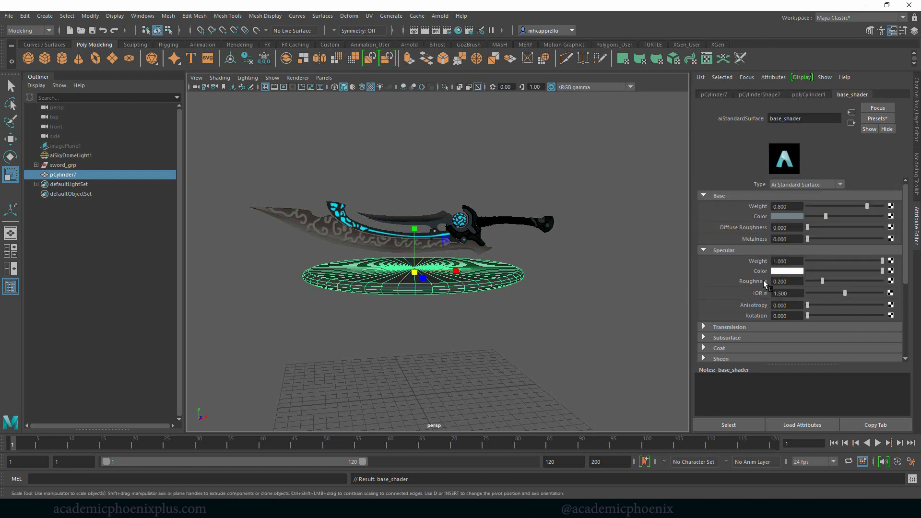
{"action": "left_click", "coordinate": [636, 322]}
{"action": "middle_click_drag", "start_coordinate": [539, 285], "coordinate": [494, 280], "text": "alt"}
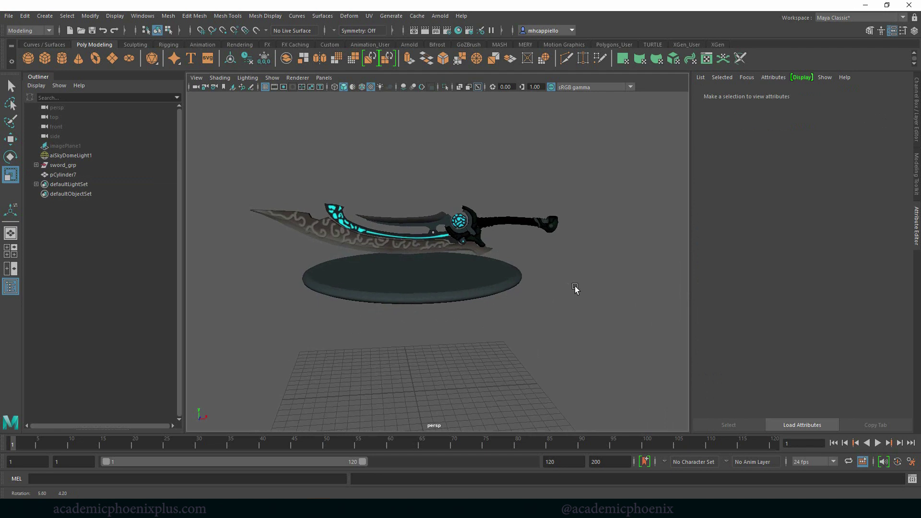
{"action": "left_click", "coordinate": [495, 281]}
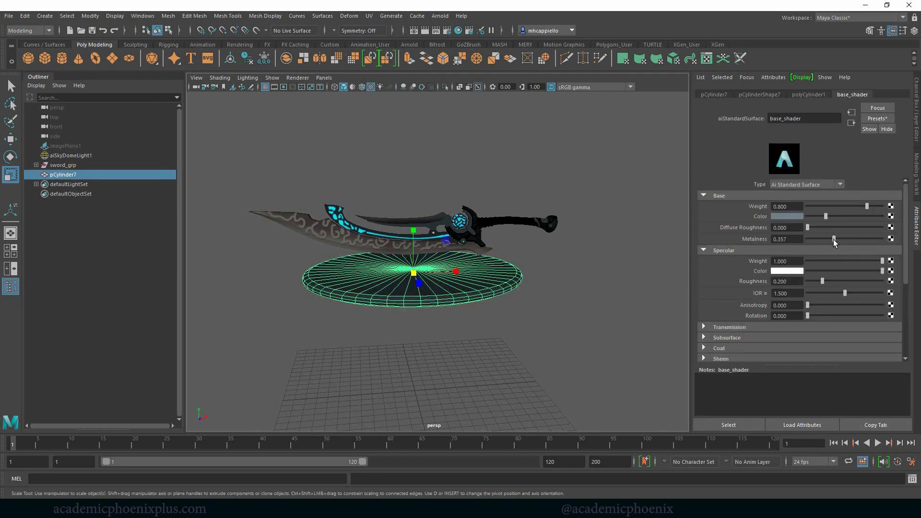
{"action": "left_click_drag", "start_coordinate": [823, 281], "coordinate": [833, 281]}
{"action": "left_click", "coordinate": [439, 16]}
After a quick Arnold preview, assign the existing large_blade_shader to the large blade mesh.
{"action": "left_click", "coordinate": [448, 46]}
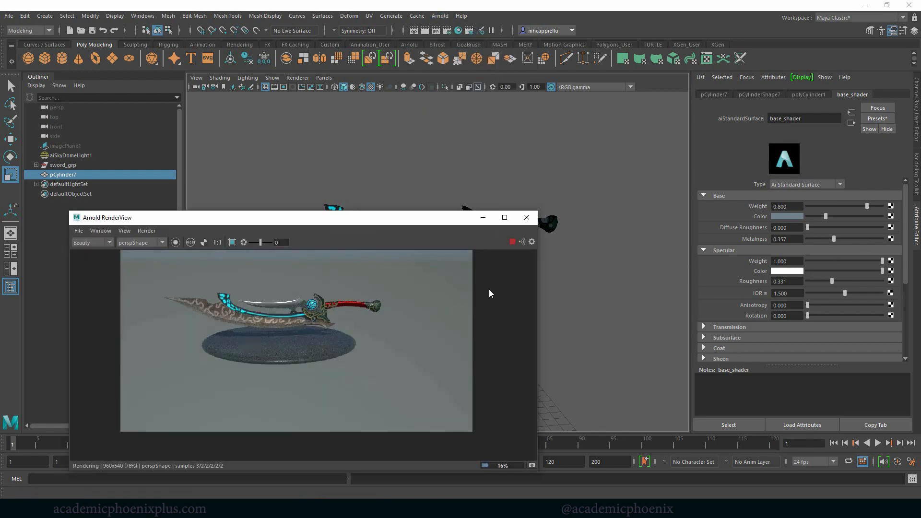
{"action": "left_click", "coordinate": [526, 218]}
{"action": "left_click", "coordinate": [352, 230]}
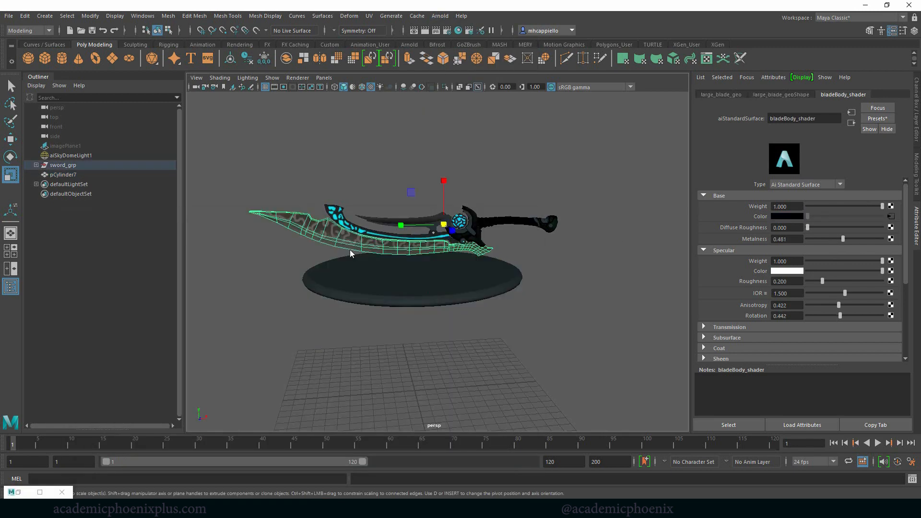
{"action": "right_click", "coordinate": [351, 245]}
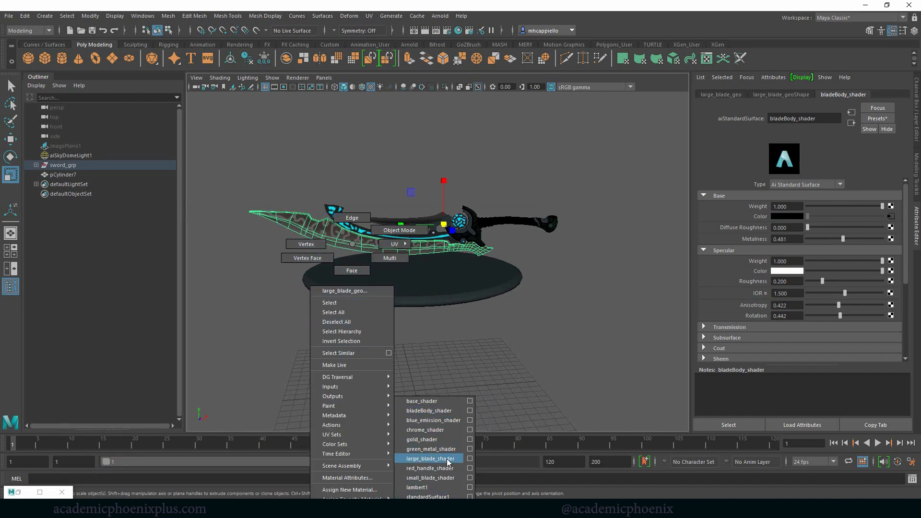
{"action": "left_click", "coordinate": [431, 458]}
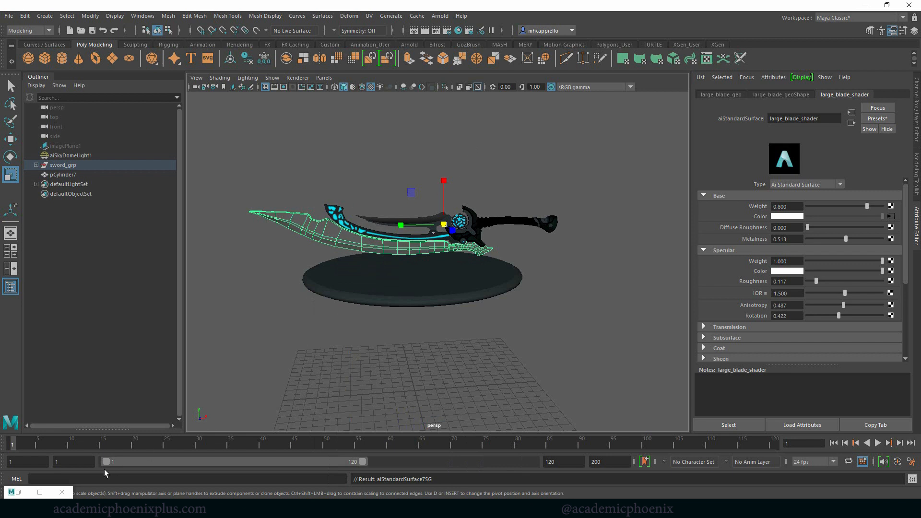
Re-render in Arnold RenderView to check the blade shader, then close the render window.
{"action": "key", "text": "alt+Tab"}
{"action": "left_click", "coordinate": [512, 242]}
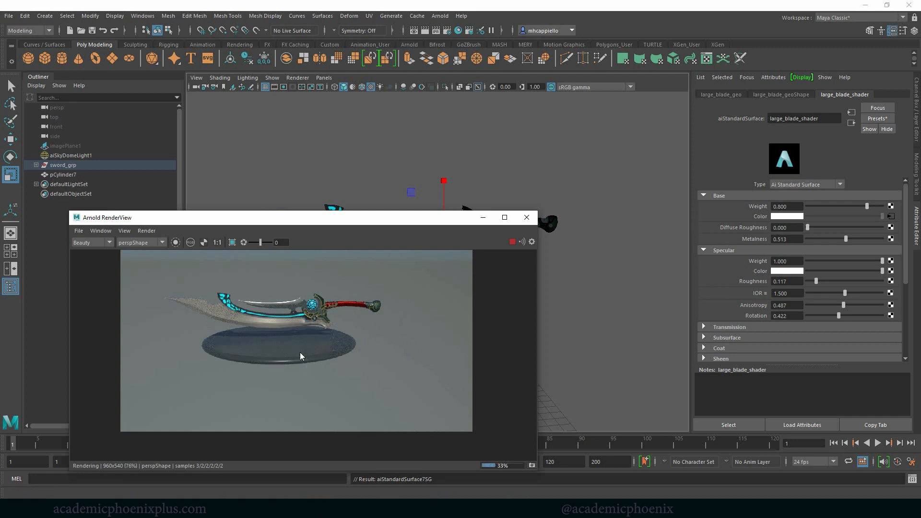
{"action": "left_click", "coordinate": [530, 218]}
Assign a fresh aiStandardSurface shader to the pedestal disc.
{"action": "left_click", "coordinate": [421, 273]}
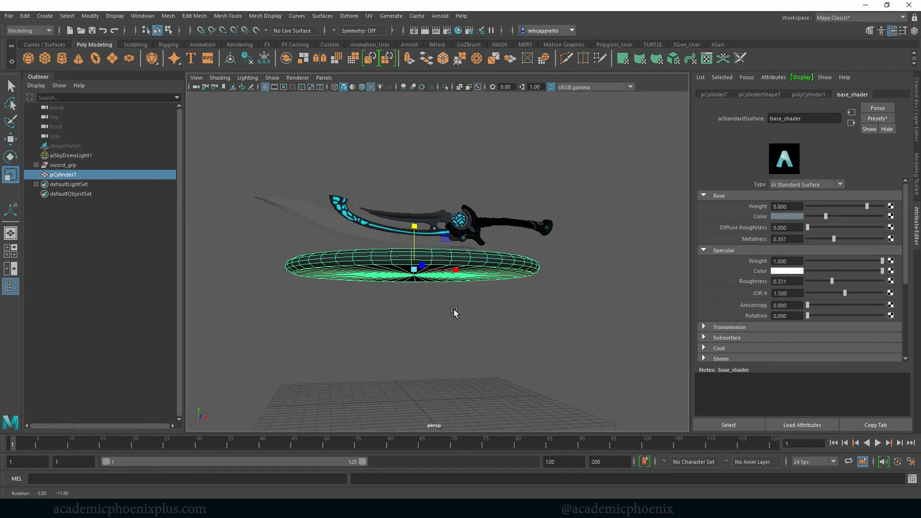
{"action": "left_click_drag", "start_coordinate": [422, 239], "coordinate": [421, 269], "text": "alt"}
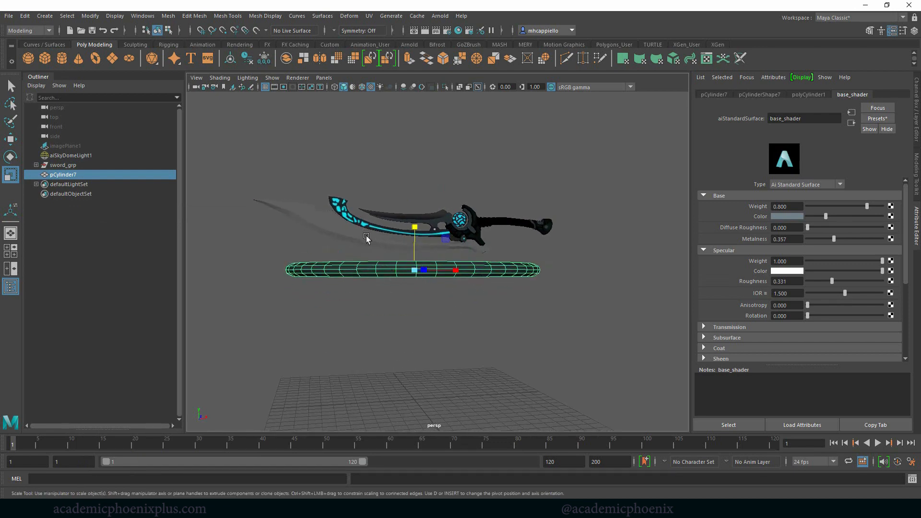
{"action": "left_click_drag", "start_coordinate": [367, 266], "coordinate": [424, 284], "text": "alt"}
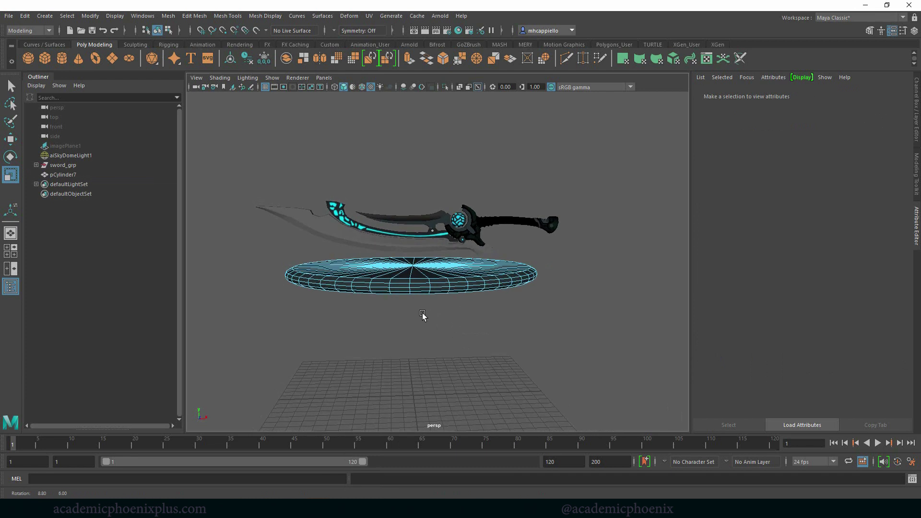
{"action": "left_click", "coordinate": [425, 285]}
{"action": "key", "text": "q"}
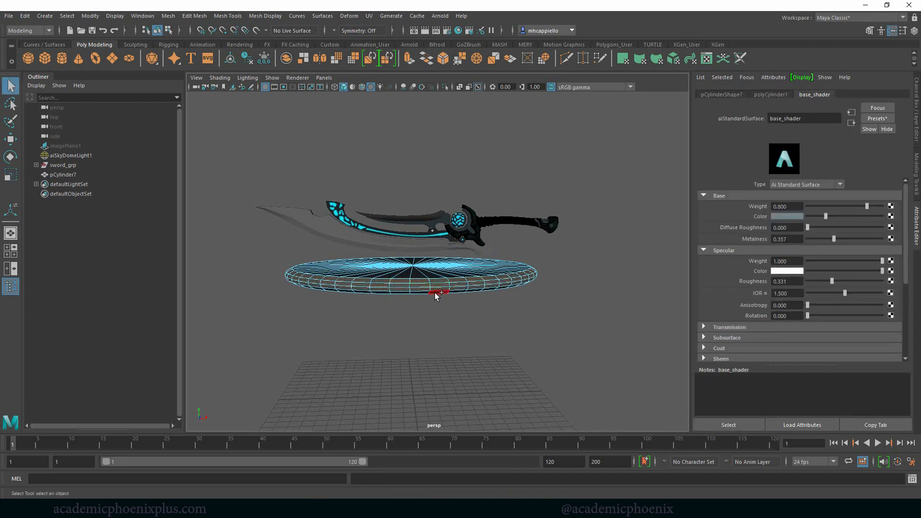
{"action": "right_click_drag", "start_coordinate": [420, 297], "coordinate": [446, 498]}
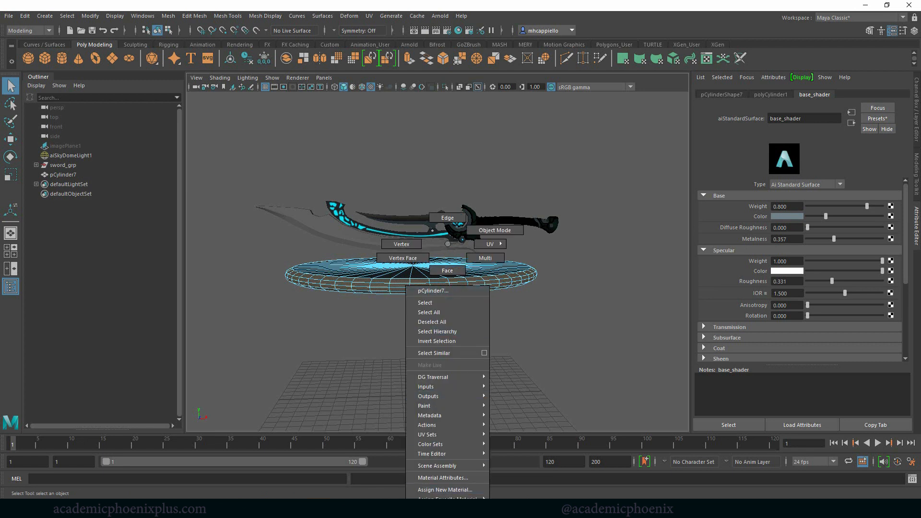
{"action": "left_click", "coordinate": [445, 490]}
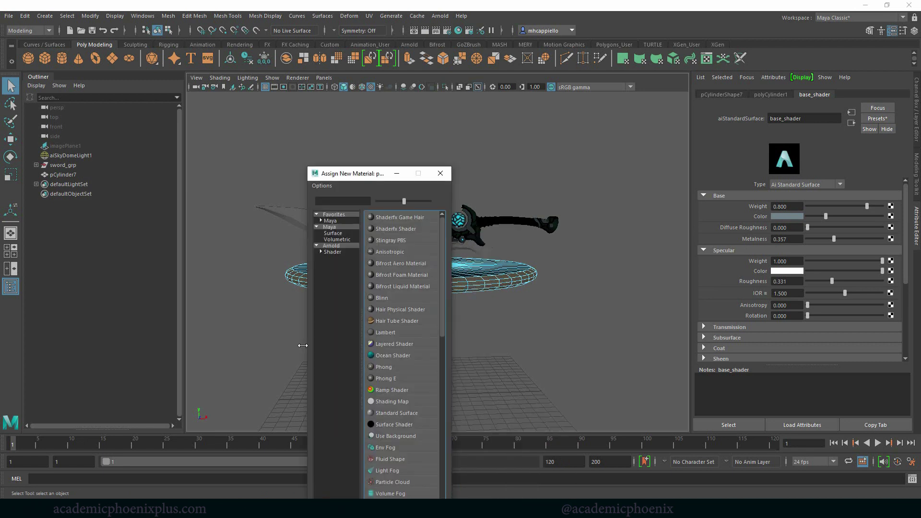
{"action": "left_click", "coordinate": [332, 246]}
{"action": "left_click", "coordinate": [415, 358]}
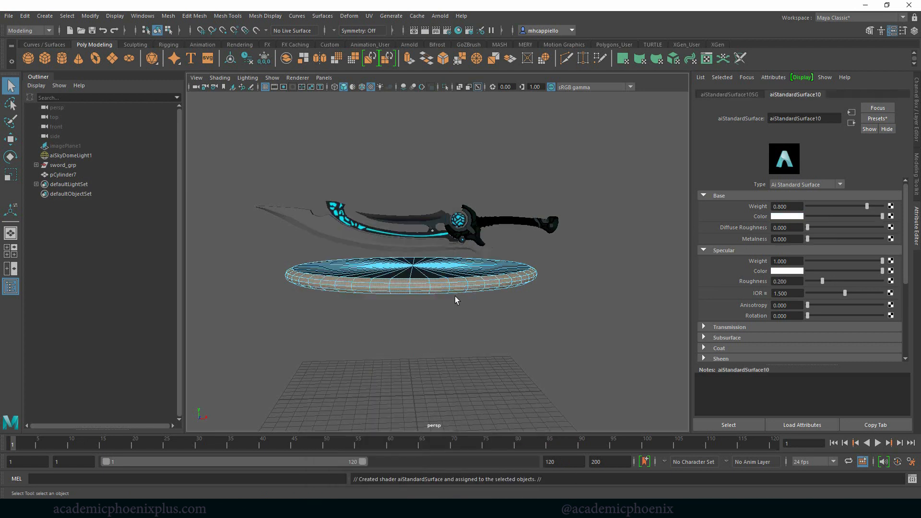
Set the new shader's base colour to a recent grey and start an Arnold preview render.
{"action": "left_click", "coordinate": [792, 216]}
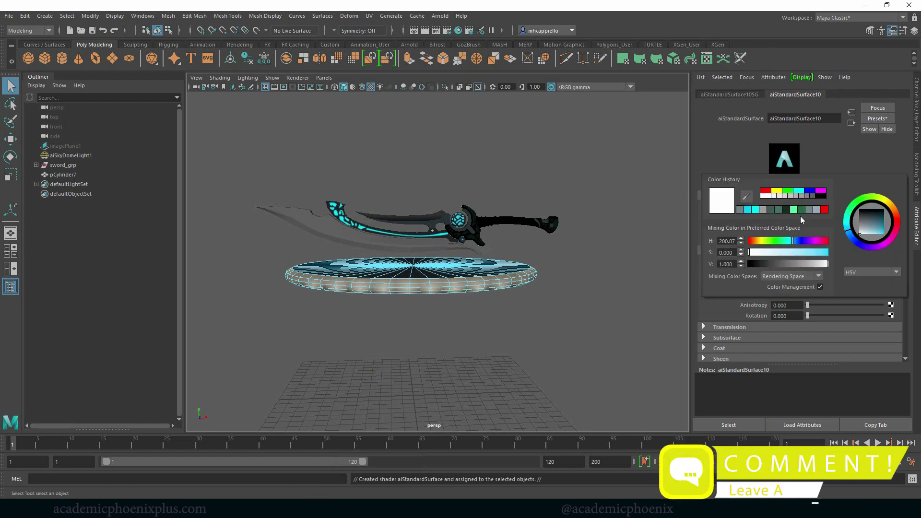
{"action": "left_click", "coordinate": [770, 210]}
{"action": "left_click", "coordinate": [603, 267]}
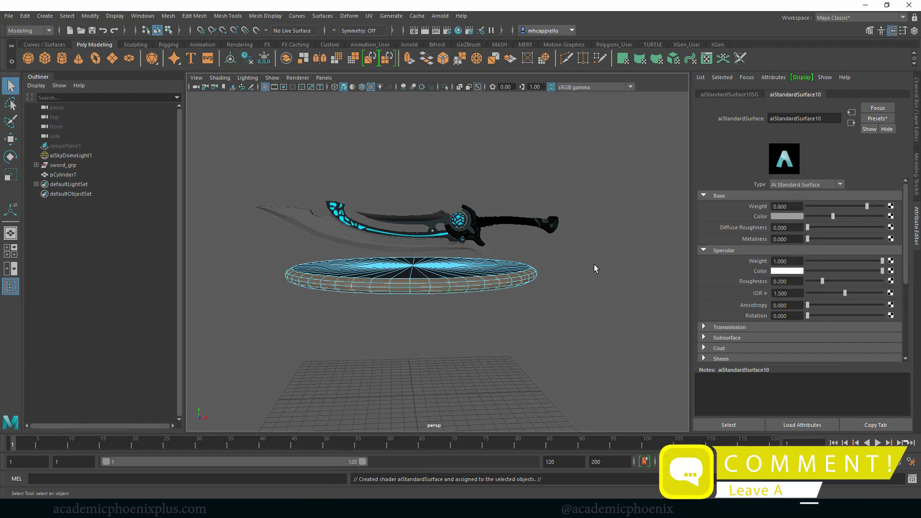
{"action": "left_click_drag", "start_coordinate": [547, 288], "coordinate": [486, 289], "text": "alt"}
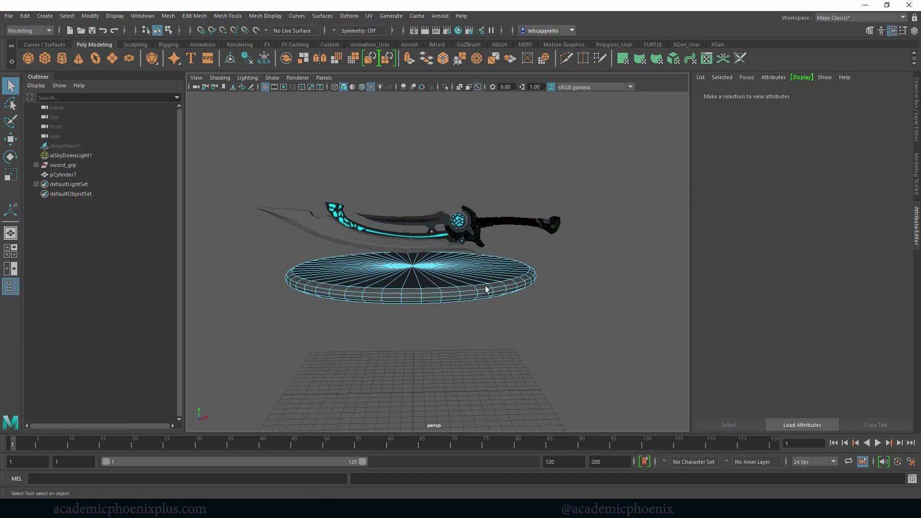
{"action": "left_click", "coordinate": [440, 16]}
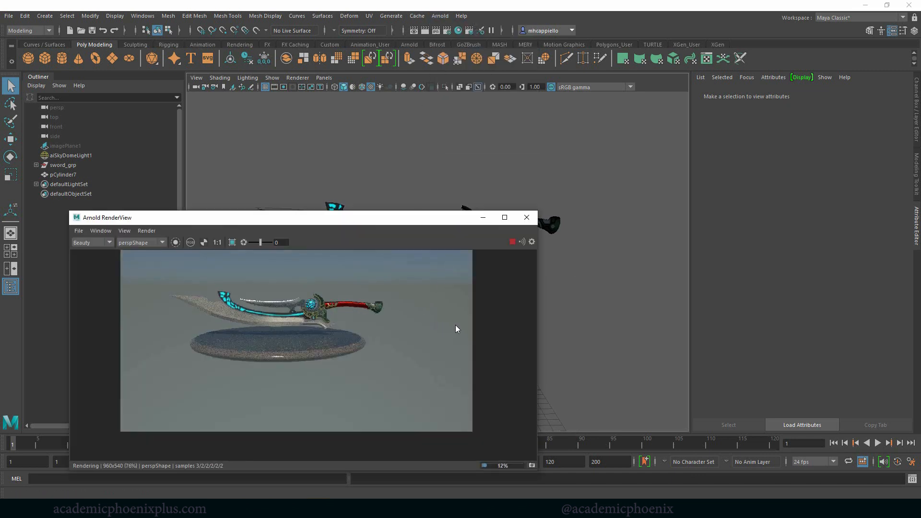
Rename the pedestal's aiStandardSurface10 to base_shader_2 and restart the preview render.
{"action": "left_click", "coordinate": [512, 242]}
{"action": "left_click_drag", "start_coordinate": [456, 217], "coordinate": [383, 213]}
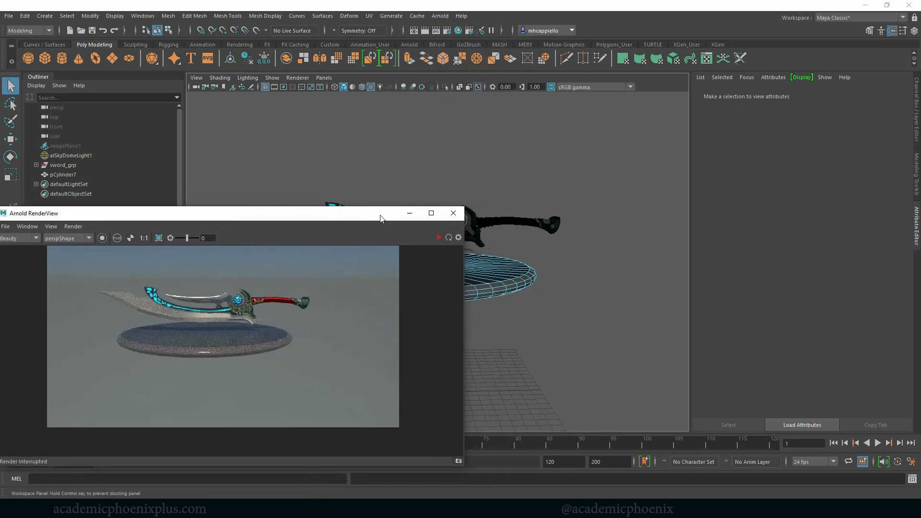
{"action": "left_click", "coordinate": [504, 277]}
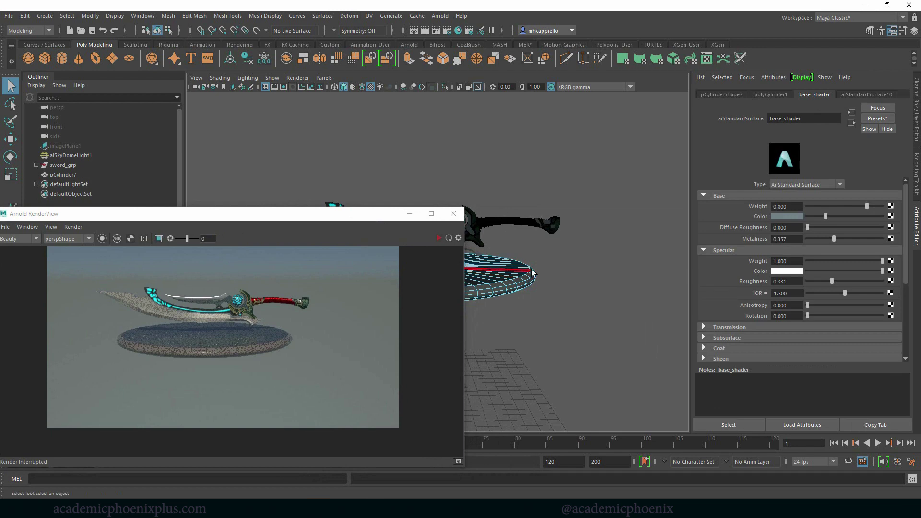
{"action": "left_click", "coordinate": [868, 94]}
{"action": "double_click", "coordinate": [794, 118]}
{"action": "type", "text": "base "}
{"action": "type", "text": "_shader_2"}
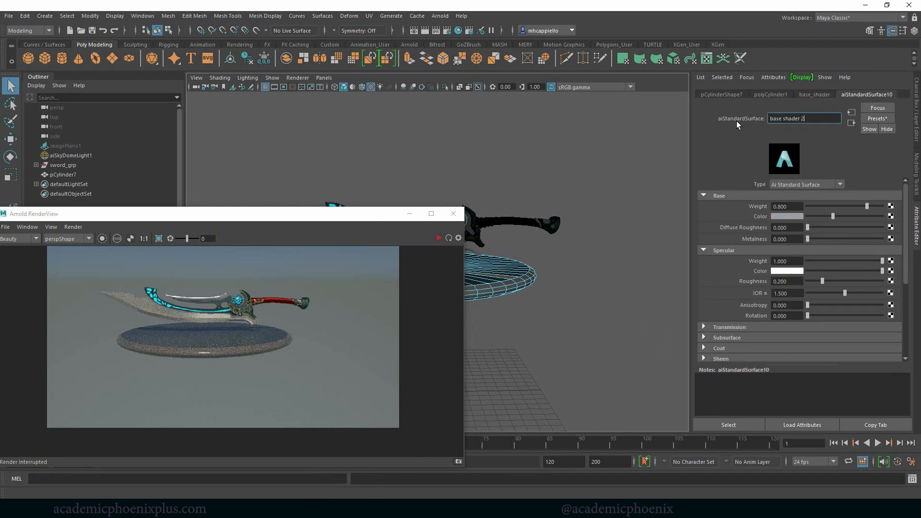
{"action": "key", "text": "Return"}
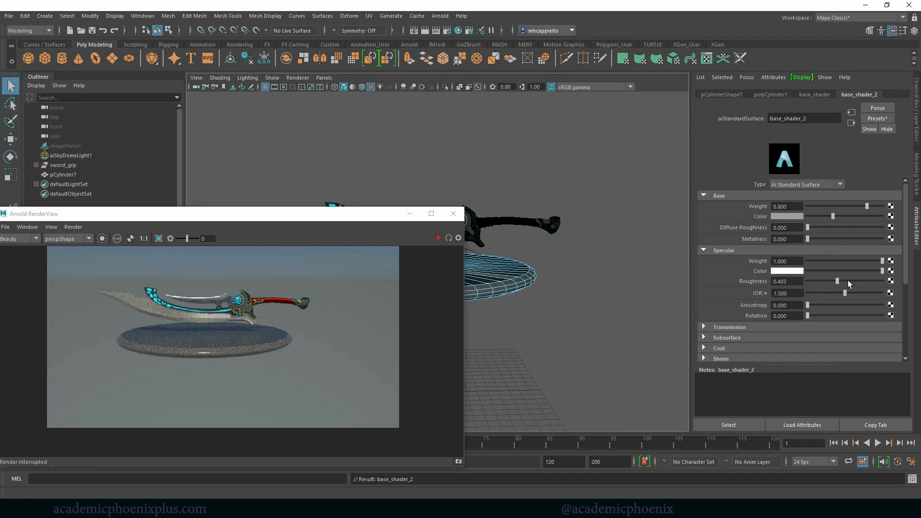
{"action": "left_click", "coordinate": [439, 238]}
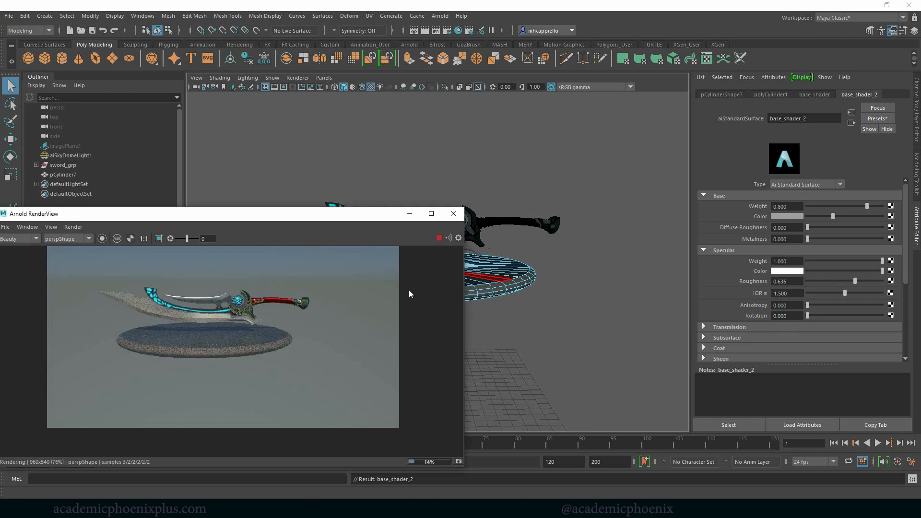
Try Color History swatches for the base colour, settling toward a dark teal-green.
{"action": "left_click", "coordinate": [786, 216]}
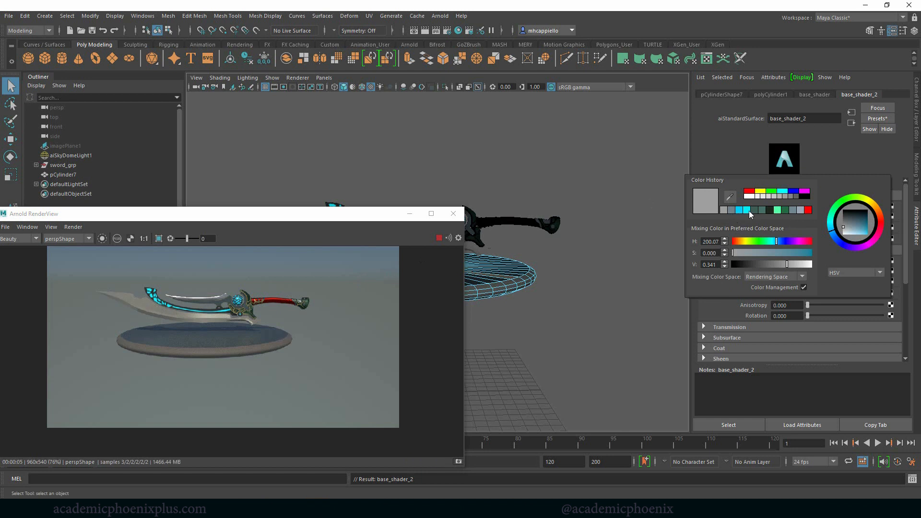
{"action": "left_click", "coordinate": [791, 209]}
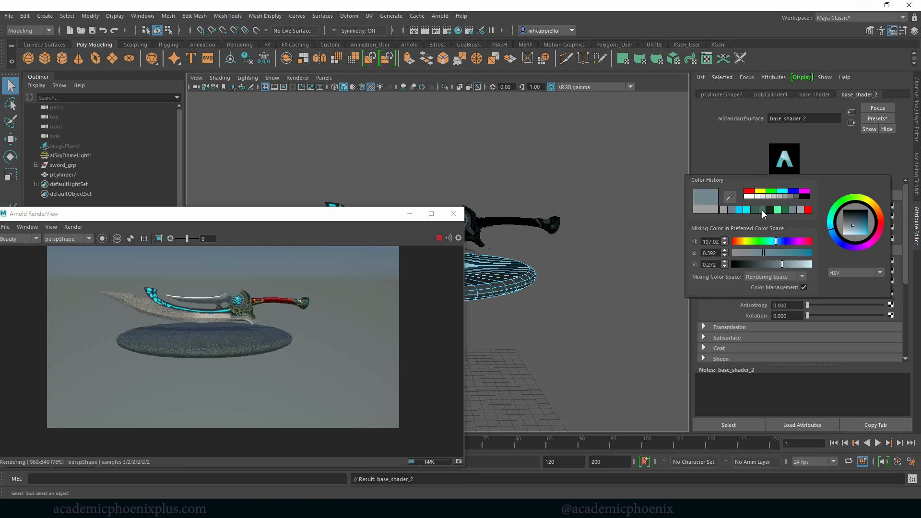
{"action": "left_click", "coordinate": [770, 211]}
{"action": "left_click", "coordinate": [755, 212]}
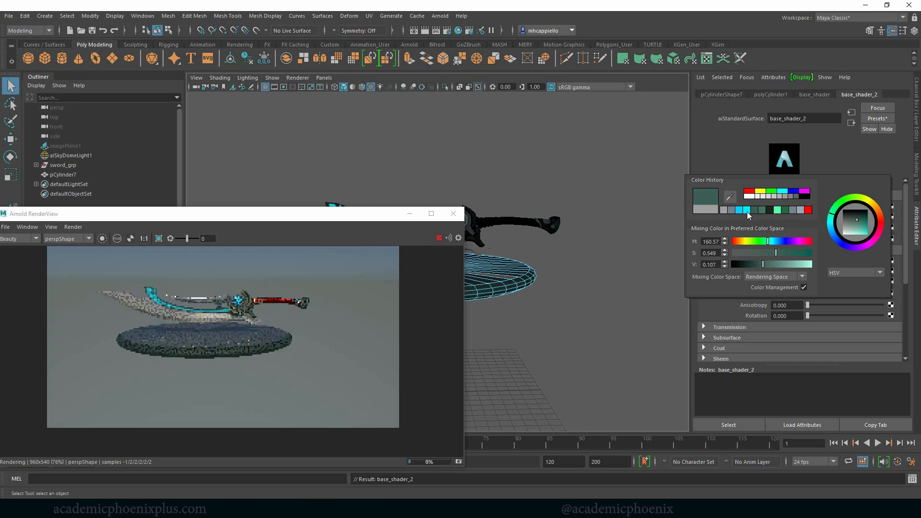
{"action": "left_click", "coordinate": [725, 212]}
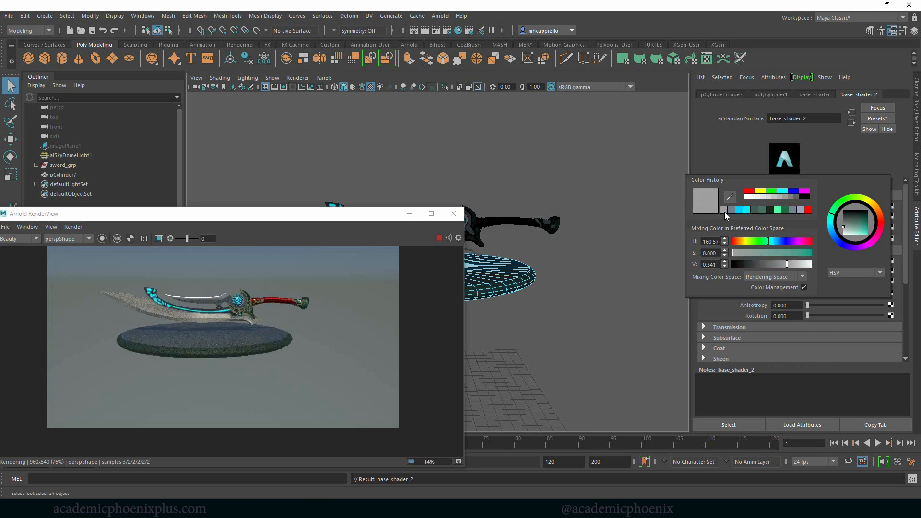
{"action": "mouse_move", "coordinate": [464, 498]}
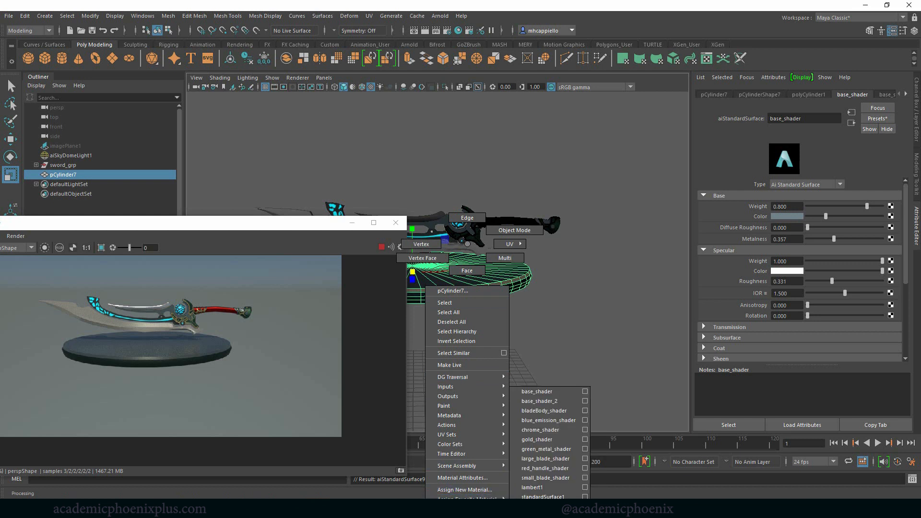
Assign base_shader to the pedestal and switch it to face selection.
{"action": "left_click", "coordinate": [552, 393]}
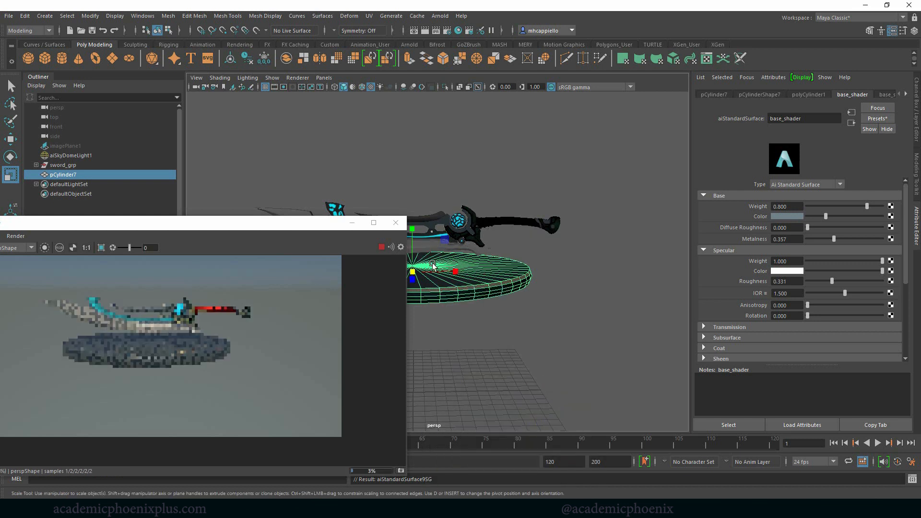
{"action": "right_click", "coordinate": [473, 293]}
{"action": "left_click", "coordinate": [461, 277]}
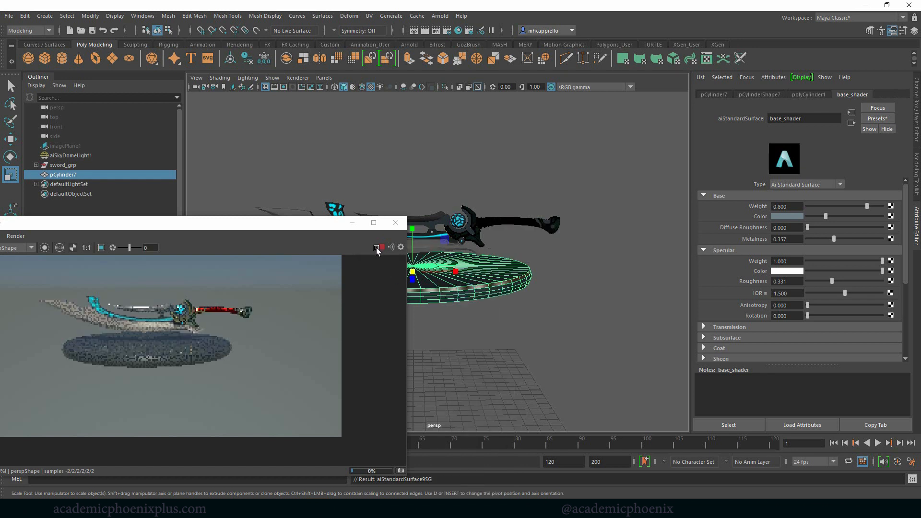
{"action": "left_click", "coordinate": [362, 223]}
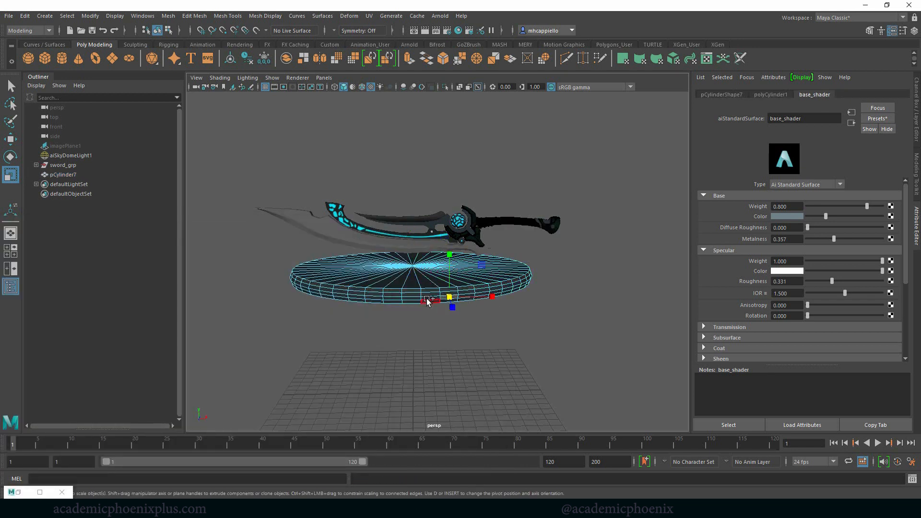
Assign blue_emission_shader to the rim faces and re-render to see the glowing band.
{"action": "right_click_drag", "start_coordinate": [430, 291], "coordinate": [471, 406]}
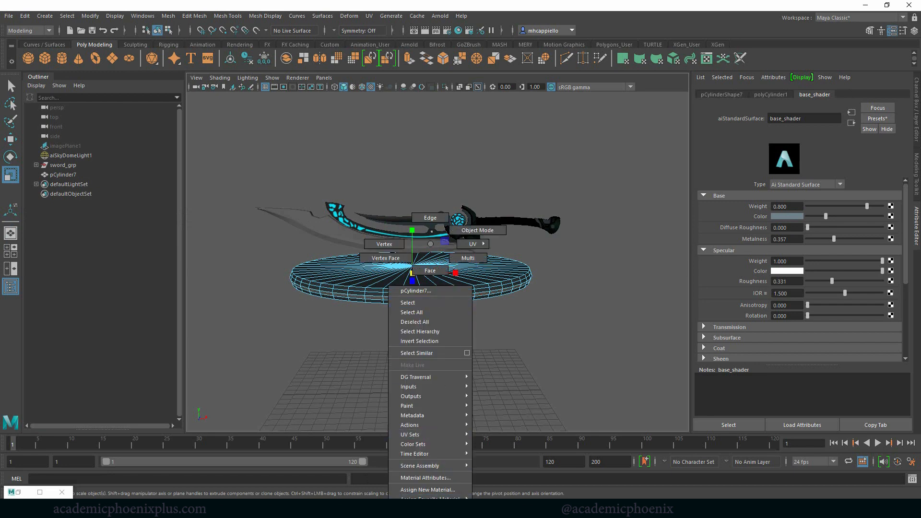
{"action": "left_click", "coordinate": [511, 419]}
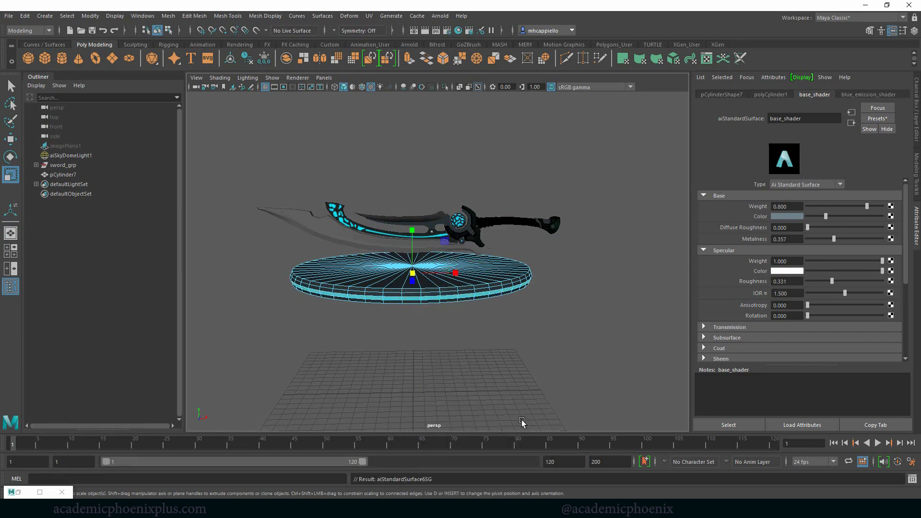
{"action": "left_click", "coordinate": [63, 492]}
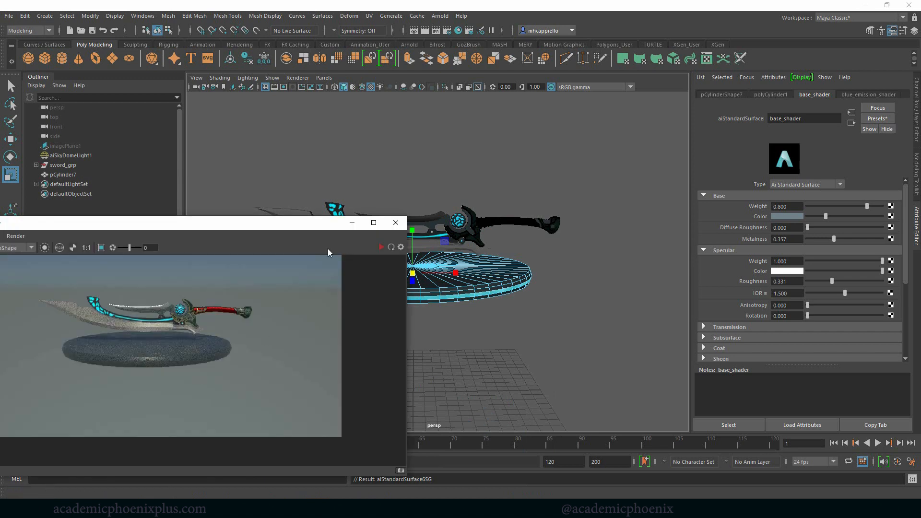
{"action": "left_click", "coordinate": [382, 248]}
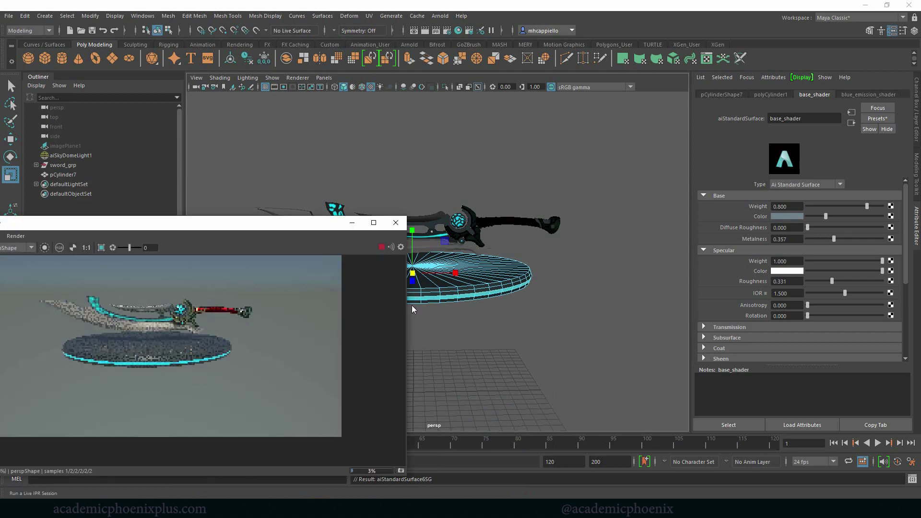
Move the rim edge loop up to thin the glowing band, then return to object mode.
{"action": "left_click", "coordinate": [352, 222]}
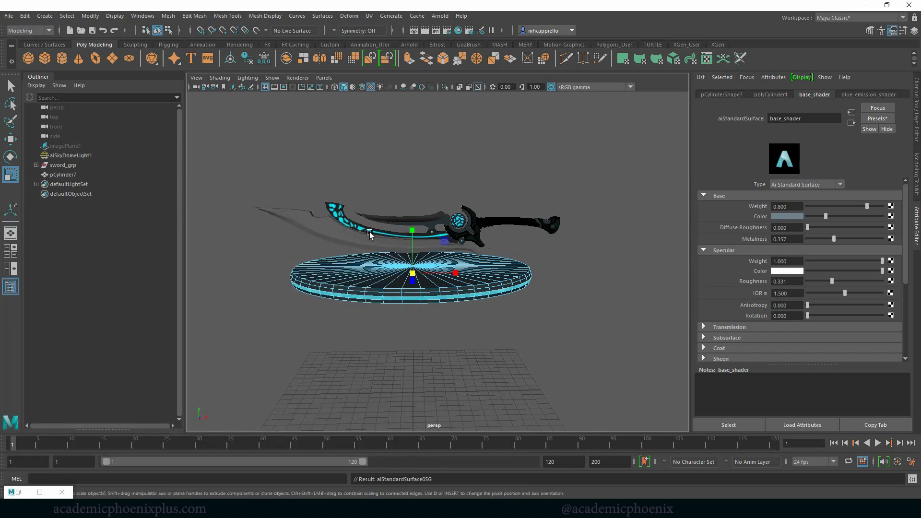
{"action": "scroll", "coordinate": [432, 274], "scroll_direction": "up", "scroll_amount": 3}
{"action": "right_click", "coordinate": [494, 310]}
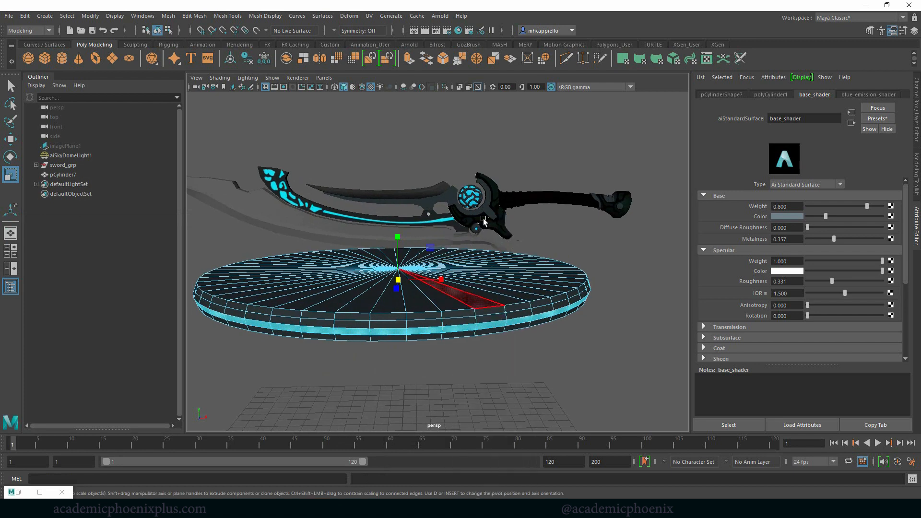
{"action": "double_click", "coordinate": [423, 333]}
{"action": "key", "text": "w"}
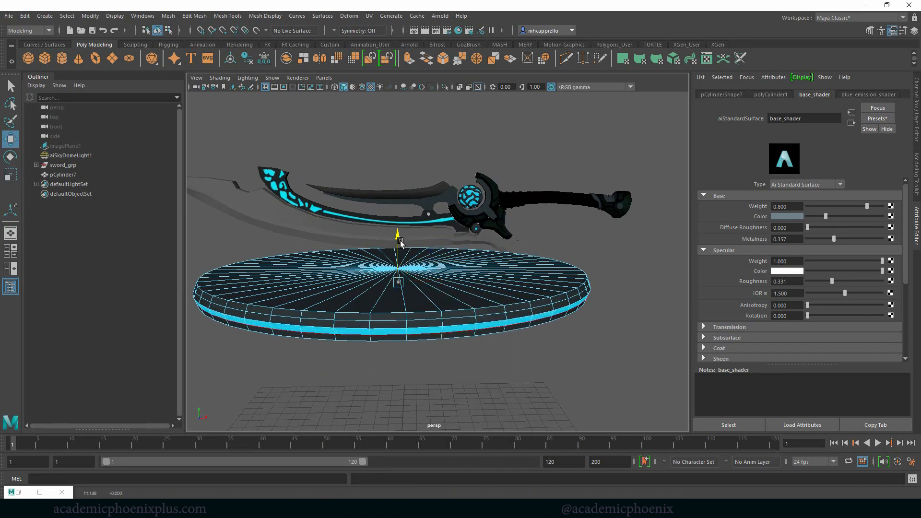
{"action": "left_click_drag", "start_coordinate": [423, 333], "coordinate": [387, 317]}
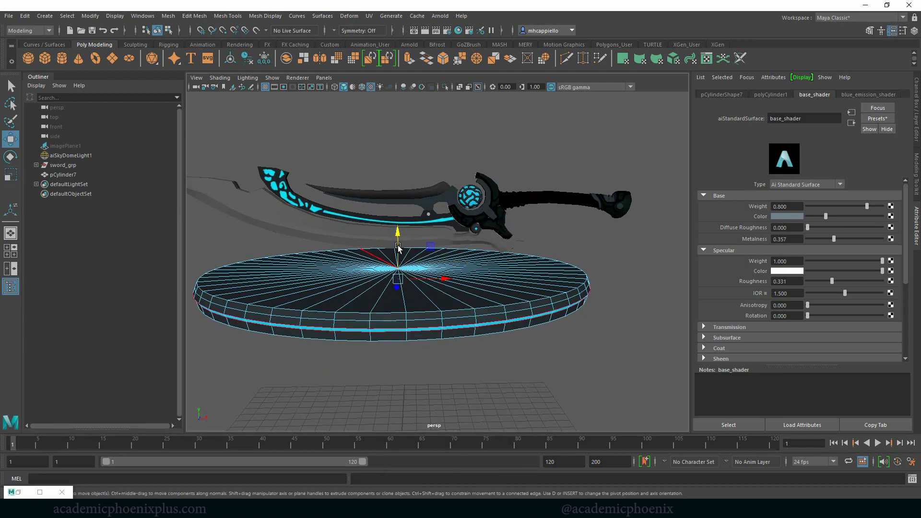
{"action": "left_click_drag", "start_coordinate": [398, 237], "coordinate": [399, 232]}
{"action": "right_click", "coordinate": [494, 237]}
{"action": "left_click", "coordinate": [505, 245]}
{"action": "left_click", "coordinate": [416, 396]}
Darken base_shader, raise its roughness slightly, and set anisotropy and rotation to 0.630 while previewing.
{"action": "left_click", "coordinate": [39, 493]}
{"action": "left_click", "coordinate": [380, 246]}
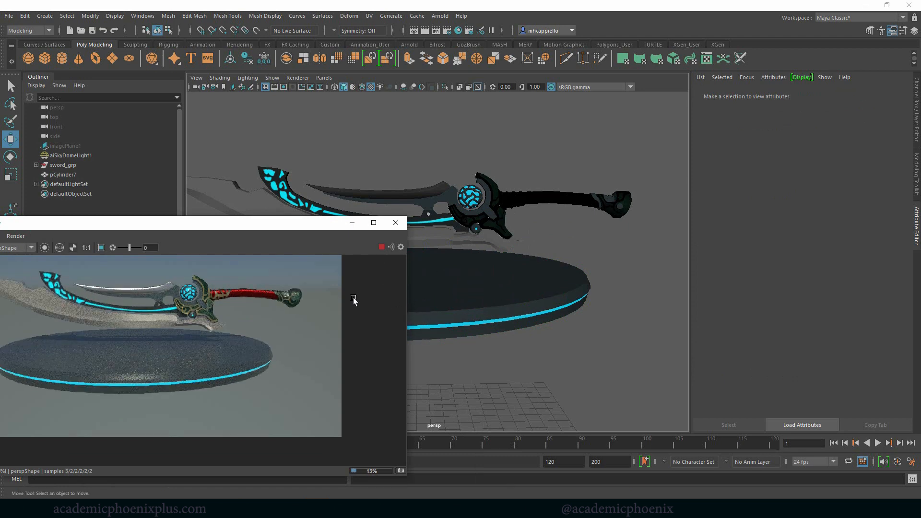
{"action": "left_click", "coordinate": [379, 250]}
{"action": "left_click", "coordinate": [491, 291]}
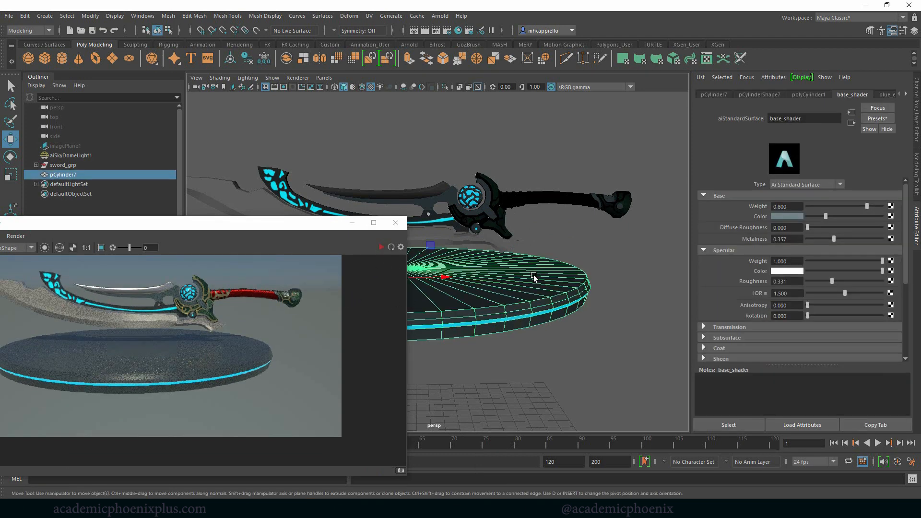
{"action": "left_click_drag", "start_coordinate": [824, 216], "coordinate": [814, 216]}
{"action": "left_click", "coordinate": [380, 247]}
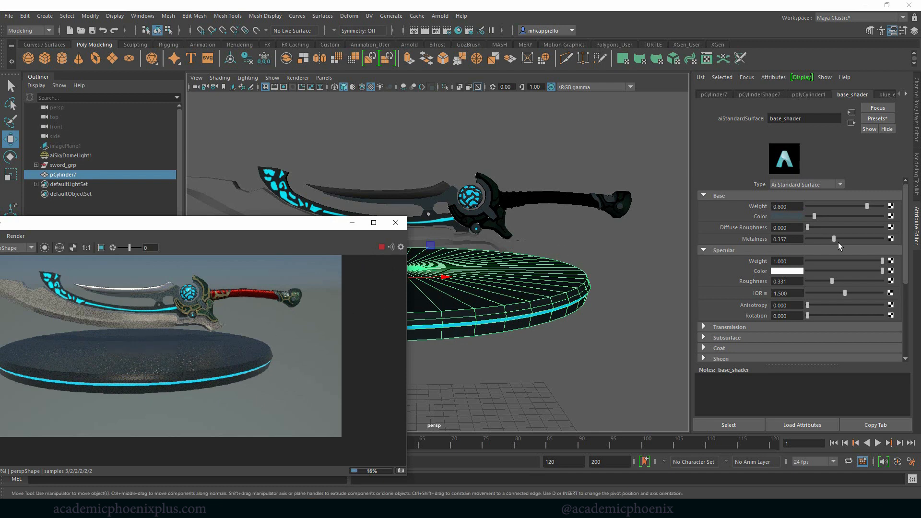
{"action": "left_click_drag", "start_coordinate": [832, 281], "coordinate": [834, 281]}
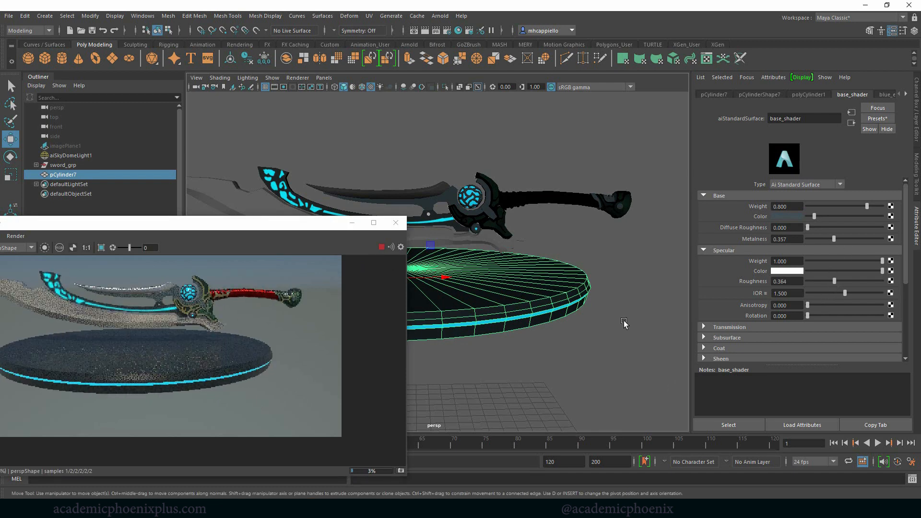
{"action": "left_click", "coordinate": [827, 316]}
{"action": "mouse_move", "coordinate": [822, 304]}
{"action": "left_mouse_down"}
{"action": "mouse_move", "coordinate": [853, 305]}
{"action": "mouse_move", "coordinate": [839, 315]}
{"action": "mouse_move", "coordinate": [853, 316]}
{"action": "left_mouse_up"}
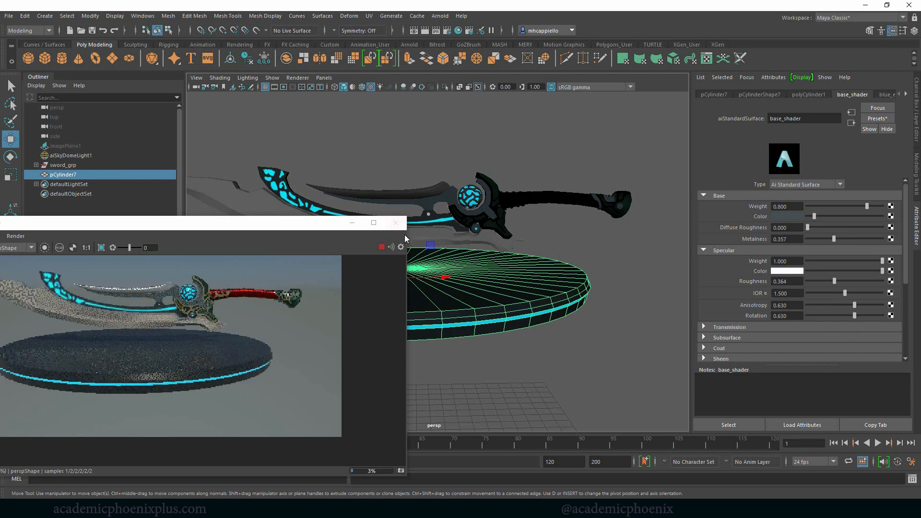
Close the render preview and reframe the camera with the render frame boundary shown.
{"action": "left_click", "coordinate": [396, 224]}
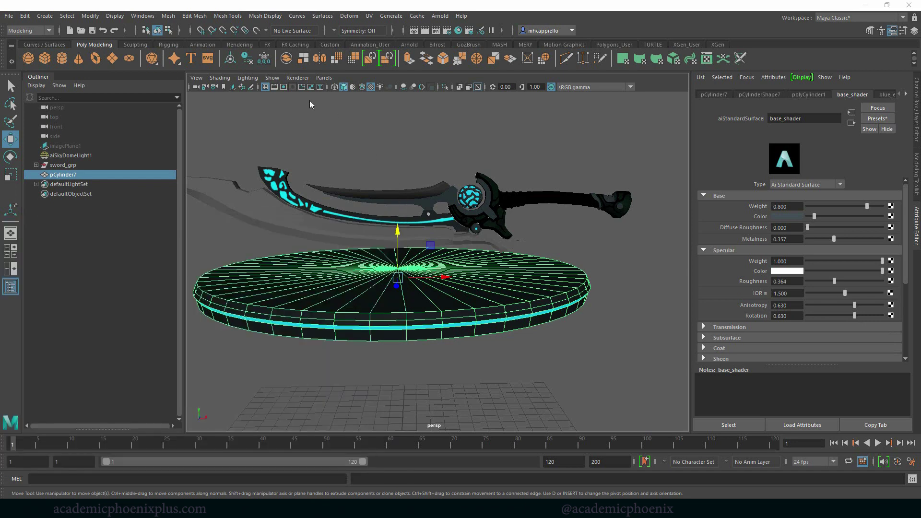
{"action": "left_click", "coordinate": [287, 87]}
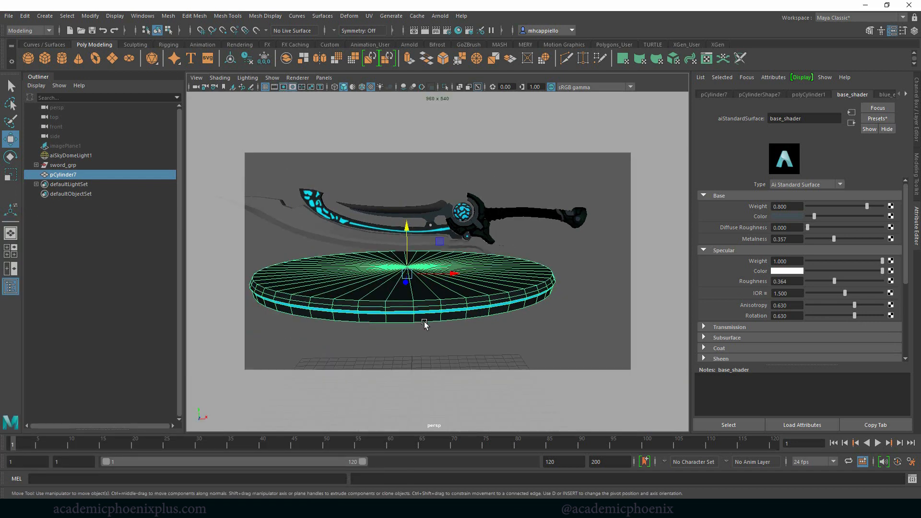
{"action": "left_click_drag", "start_coordinate": [484, 266], "coordinate": [544, 292], "text": "alt"}
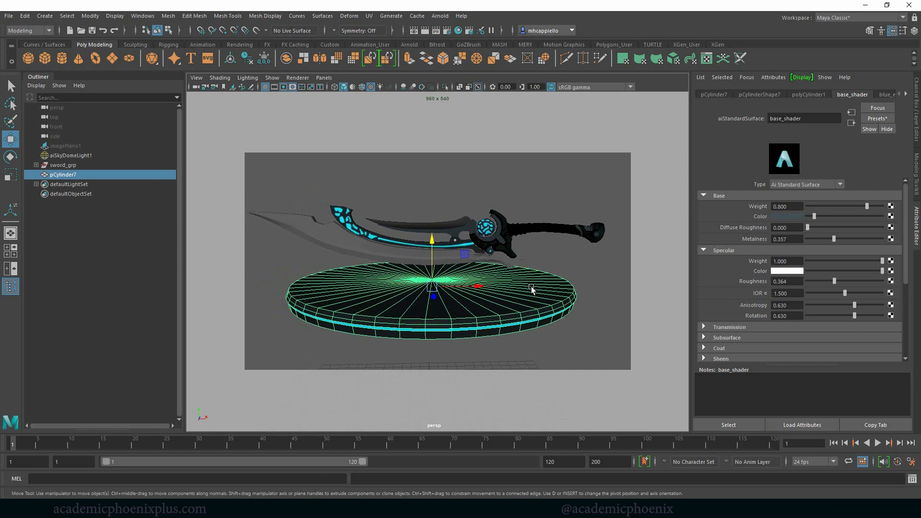
Rename the pedestal cylinder pCylinder7 to base_geo, save the scene, and select sword_grp with base_geo.
{"action": "left_click", "coordinate": [89, 166]}
{"action": "left_click", "coordinate": [89, 174], "text": "shift"}
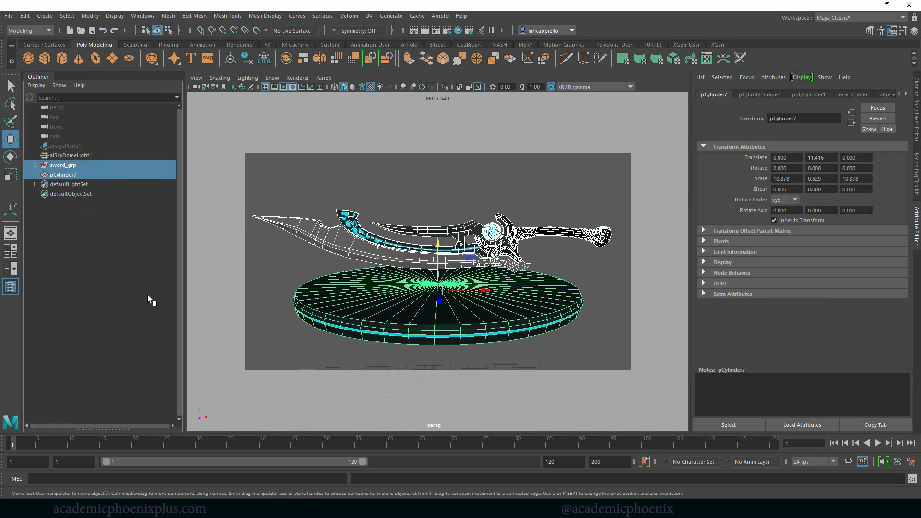
{"action": "double_click", "coordinate": [82, 173]}
{"action": "type", "text": "base"}
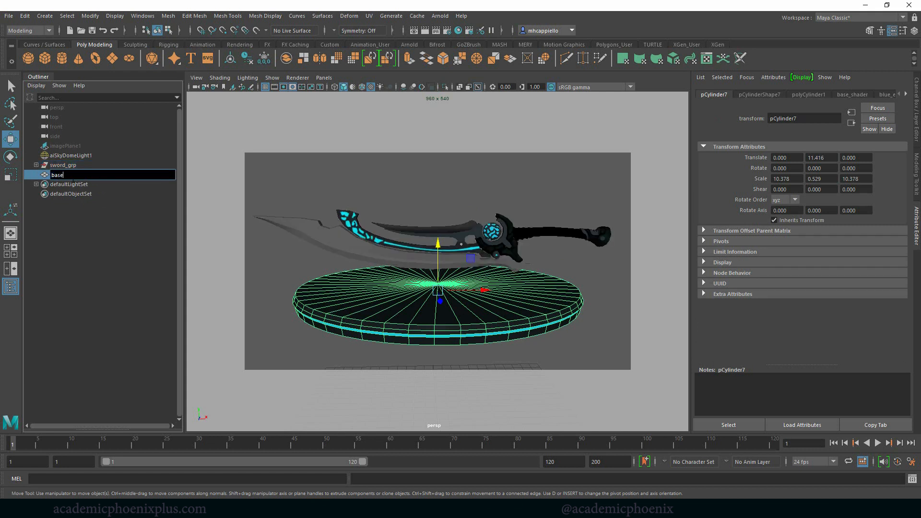
{"action": "type", "text": "_geo"}
{"action": "key", "text": "Return"}
{"action": "key", "text": "ctrl+s"}
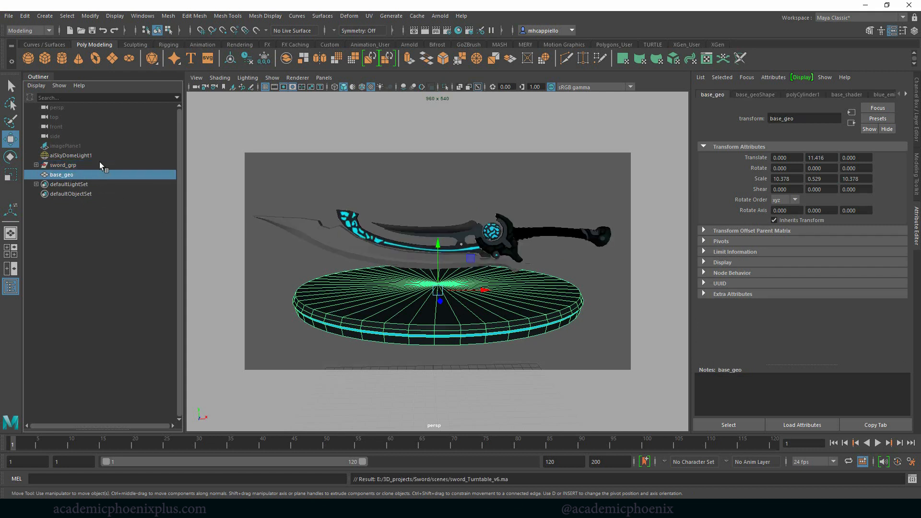
{"action": "left_click", "coordinate": [101, 166], "text": "shift"}
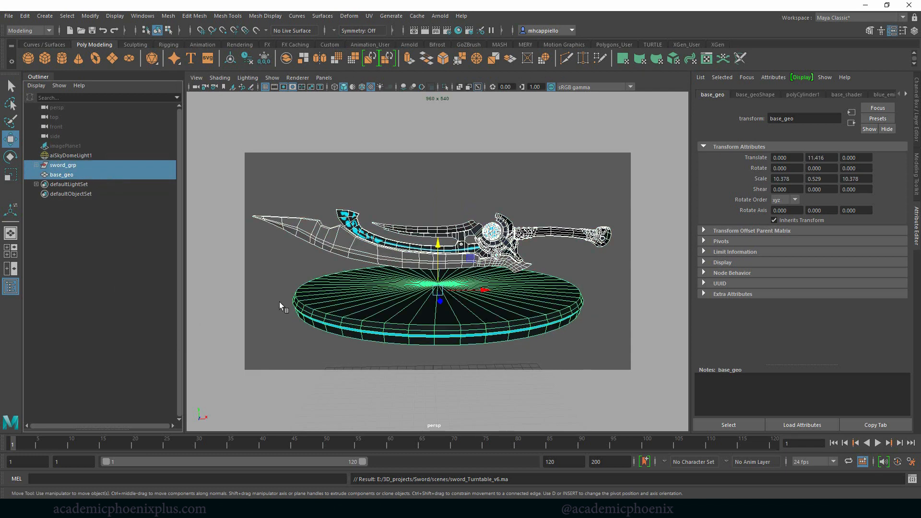
{"action": "scroll", "coordinate": [479, 278], "scroll_direction": "down", "scroll_amount": 2}
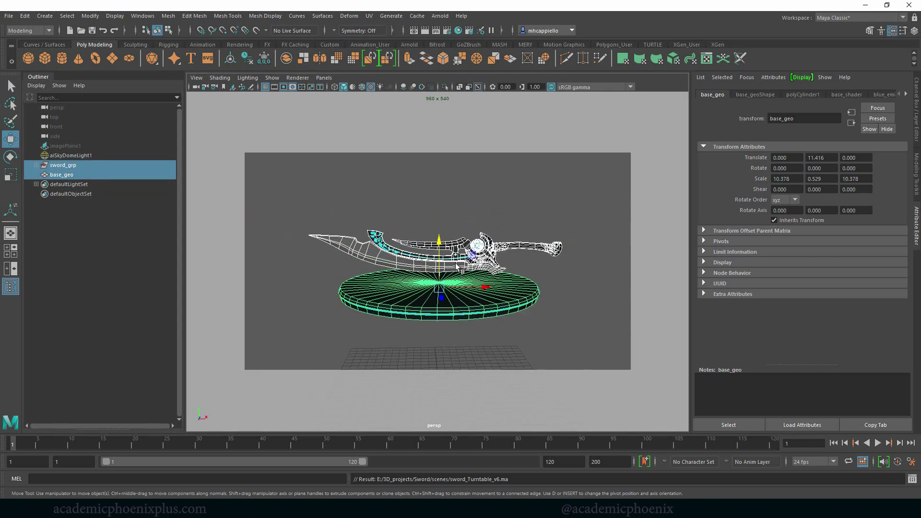
{"action": "scroll", "coordinate": [459, 266], "scroll_direction": "up", "scroll_amount": 2}
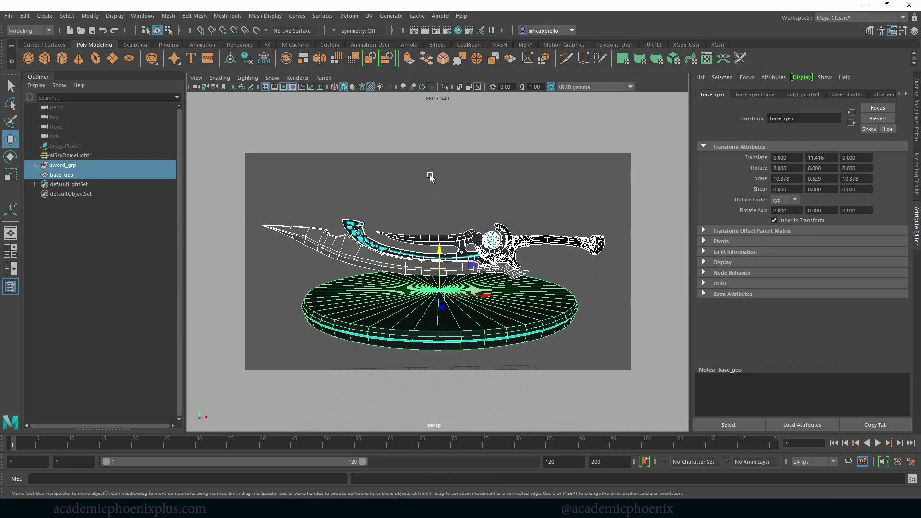
{"action": "left_click", "coordinate": [430, 177]}
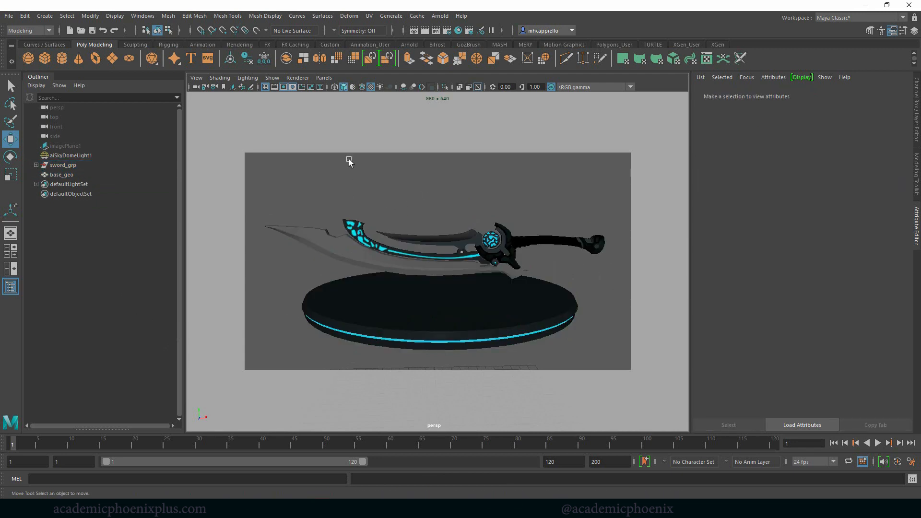
{"action": "left_click", "coordinate": [62, 165]}
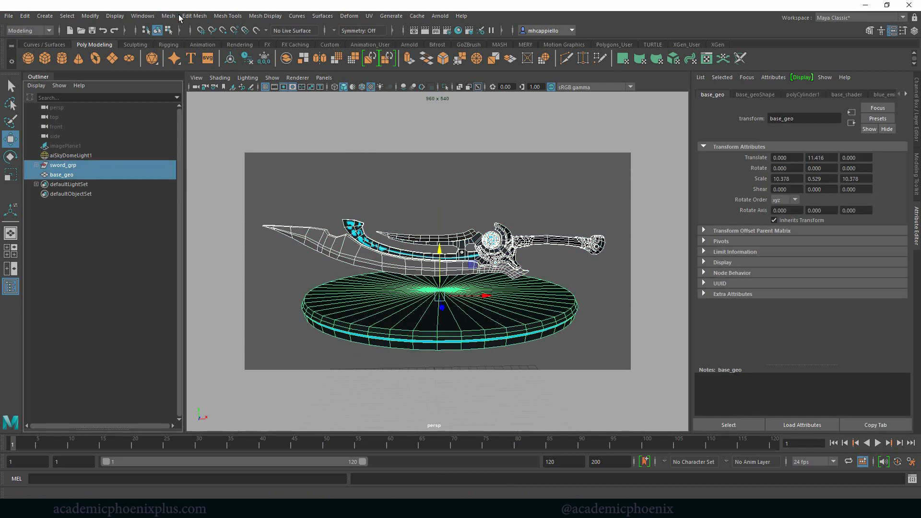
{"action": "left_click", "coordinate": [398, 18]}
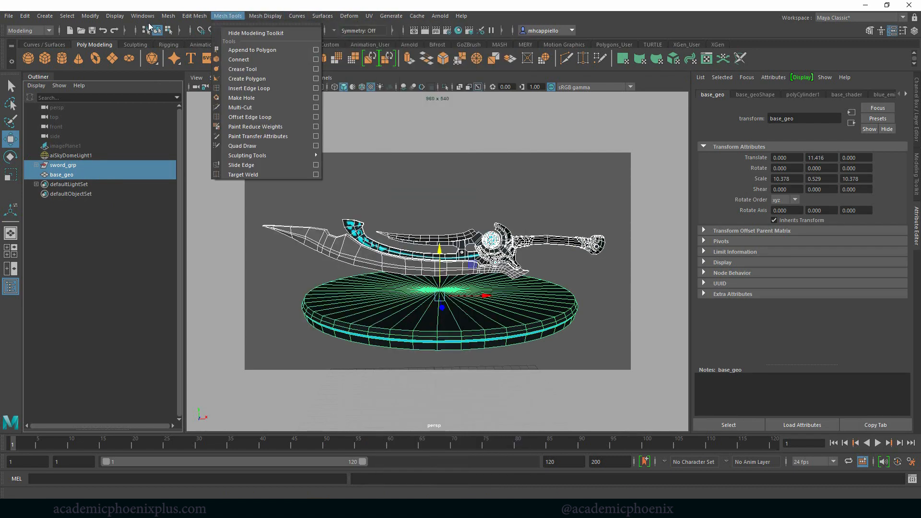
{"action": "left_click", "coordinate": [146, 17]}
{"action": "left_click", "coordinate": [461, 16]}
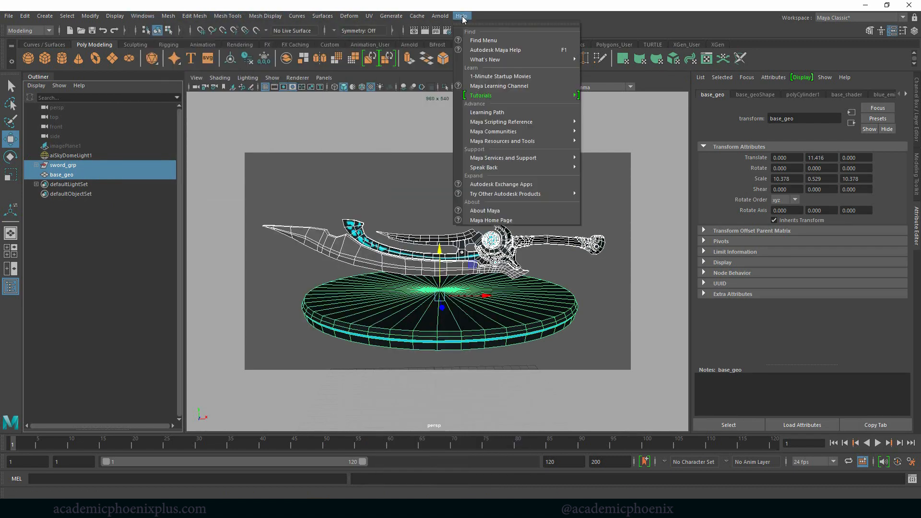
{"action": "left_click", "coordinate": [477, 39]}
{"action": "type", "text": "turn"}
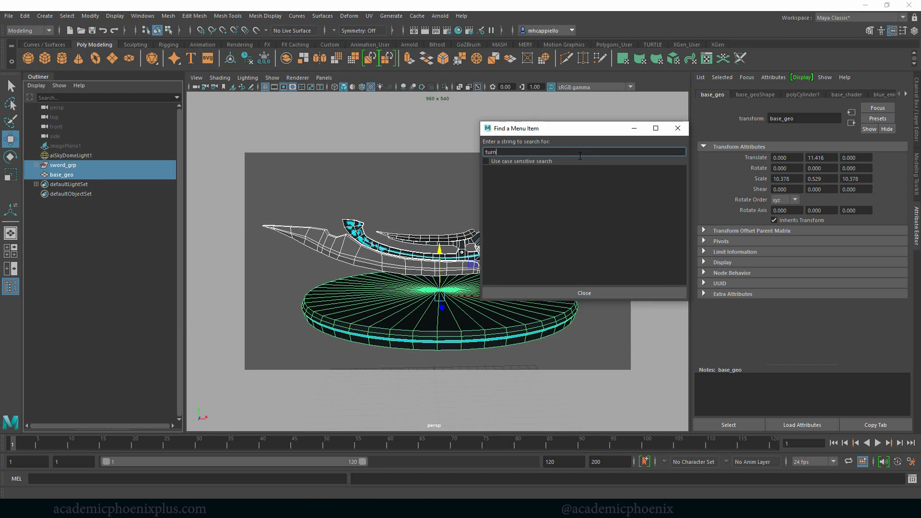
{"action": "key", "text": "Return"}
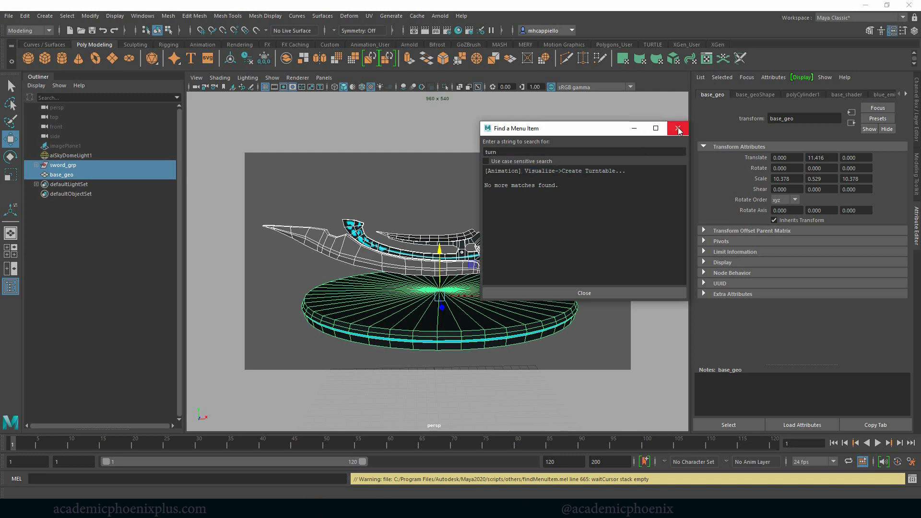
{"action": "left_click", "coordinate": [677, 128]}
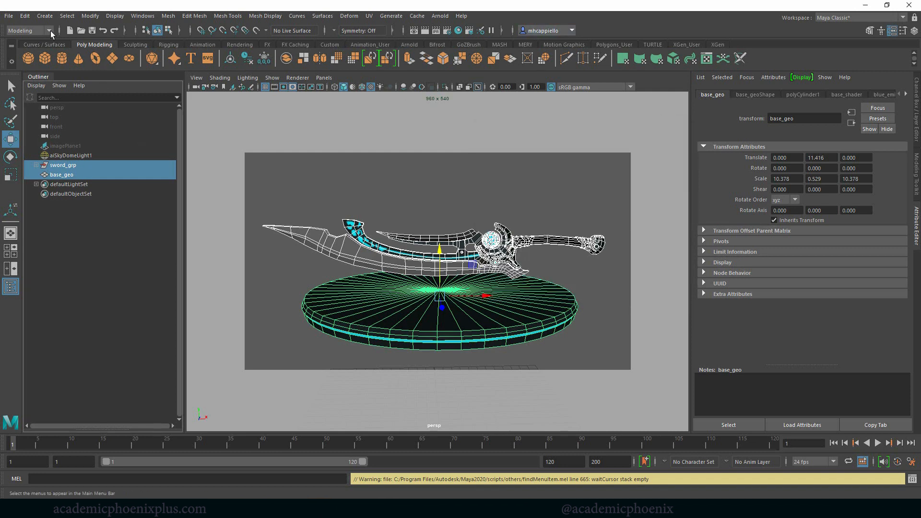
From the Animation menu set, create a Visualize turntable with Number of Frames set to 100.
{"action": "left_click", "coordinate": [48, 31]}
{"action": "left_click", "coordinate": [20, 61]}
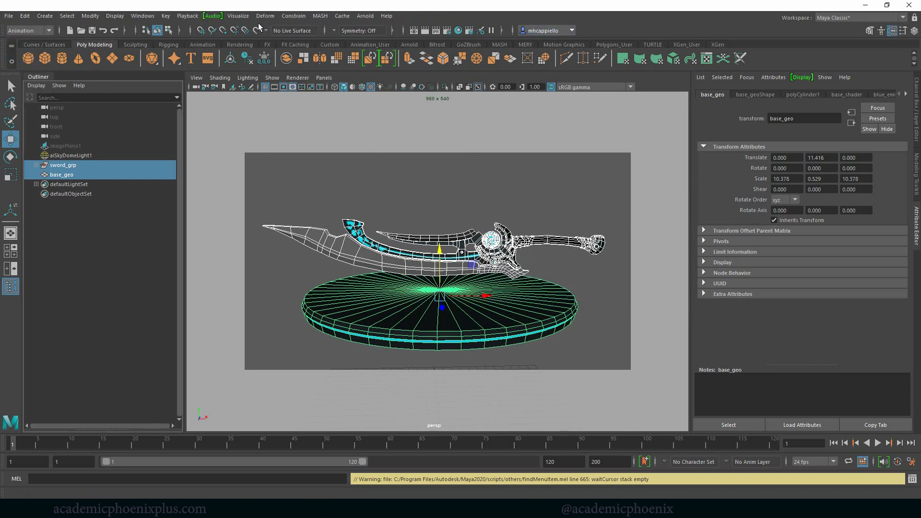
{"action": "left_click", "coordinate": [238, 17]}
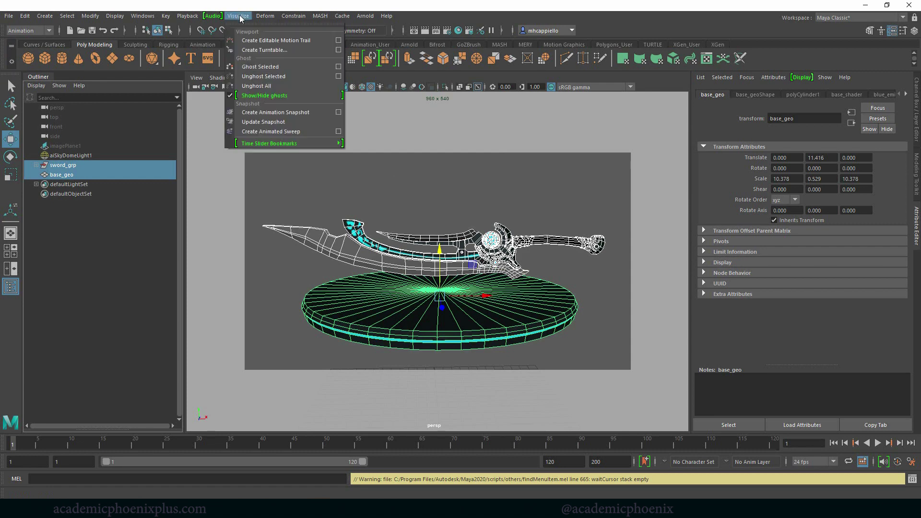
{"action": "left_click", "coordinate": [338, 50]}
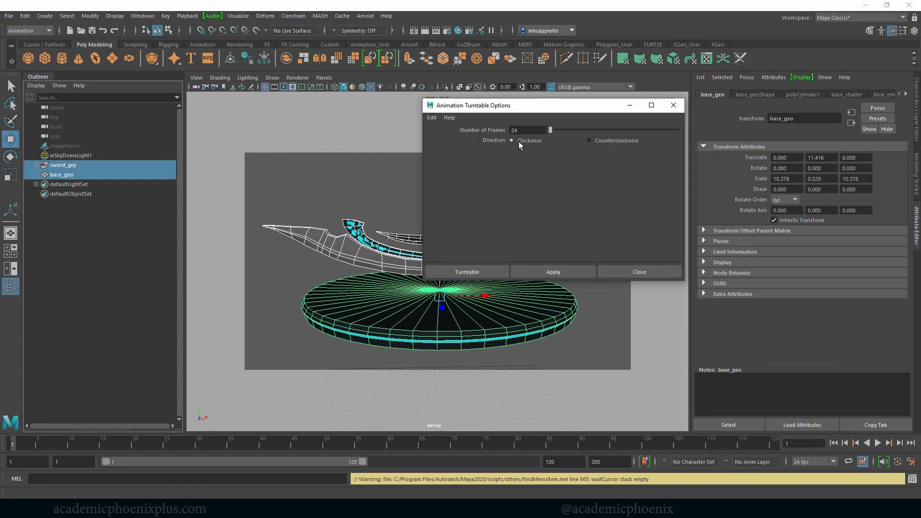
{"action": "left_click", "coordinate": [533, 130]}
{"action": "type", "text": "100"}
{"action": "left_click", "coordinate": [477, 273]}
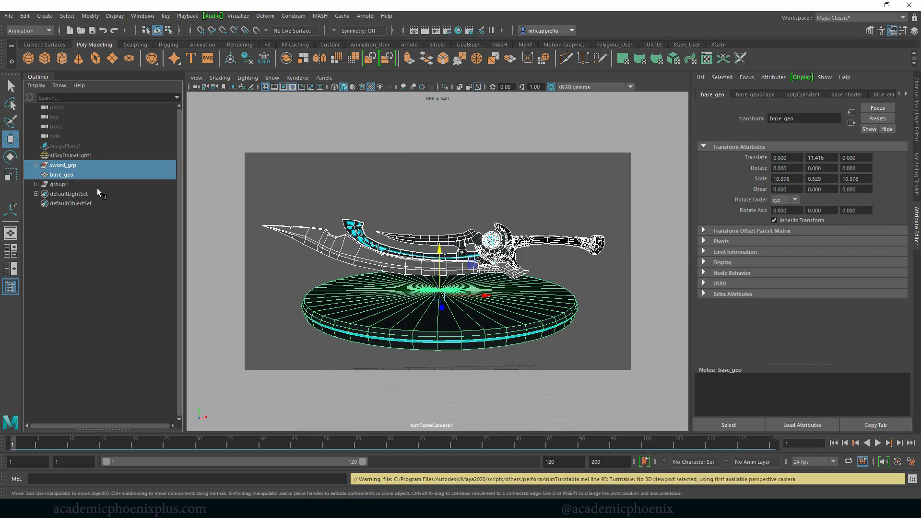
Inspect the new group1 rig and turnTableCamera1, then play the turntable from the first frame.
{"action": "left_click", "coordinate": [60, 184]}
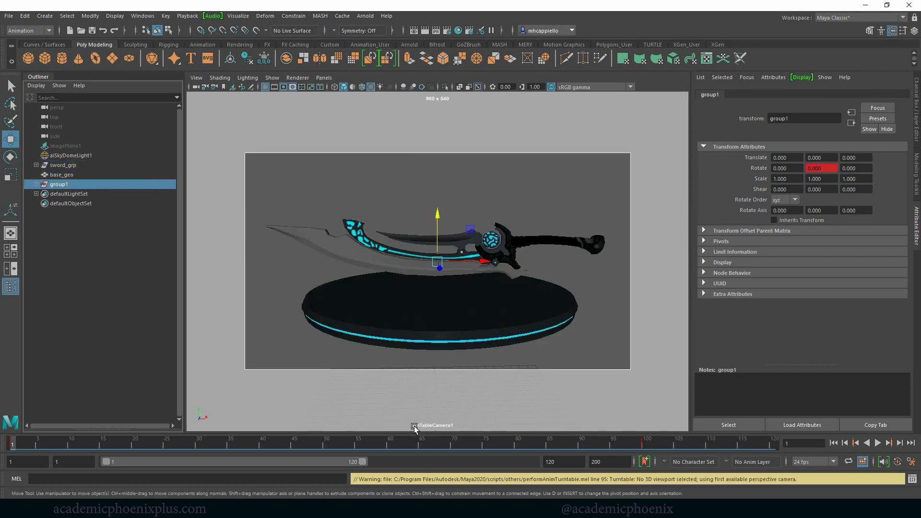
{"action": "left_click", "coordinate": [35, 185]}
{"action": "left_click", "coordinate": [77, 194]}
{"action": "left_click", "coordinate": [79, 185]}
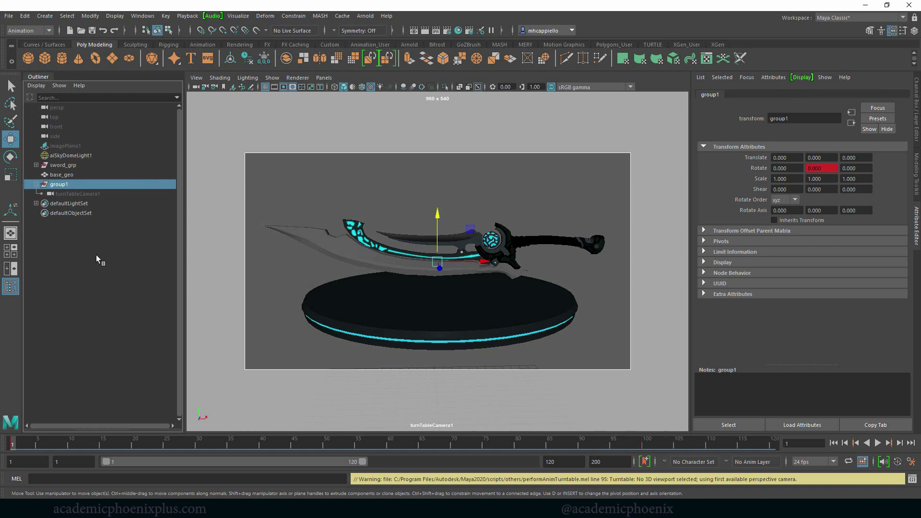
{"action": "left_click", "coordinate": [69, 443]}
{"action": "left_click", "coordinate": [18, 440]}
{"action": "left_click", "coordinate": [884, 444]}
{"action": "left_click", "coordinate": [884, 443]}
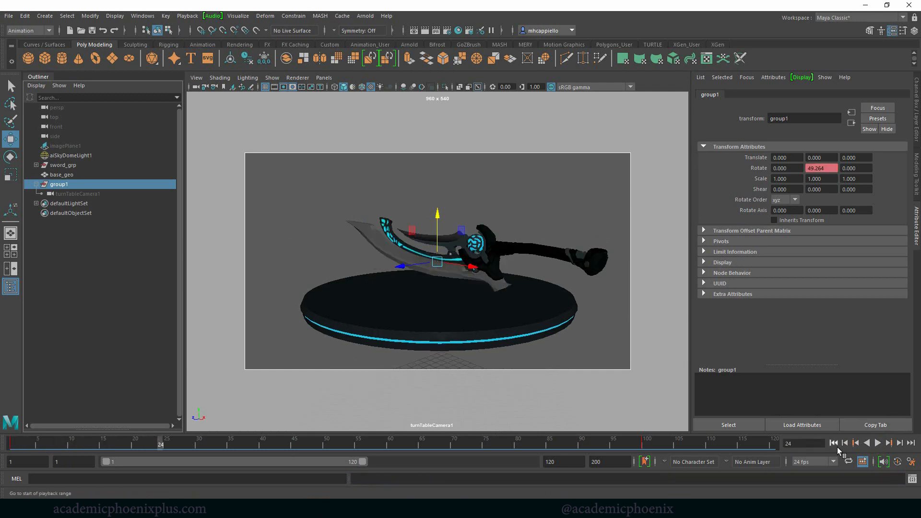
Set timeline playback speed to Real-time and scrub and play through the full rotation.
{"action": "right_click", "coordinate": [581, 444]}
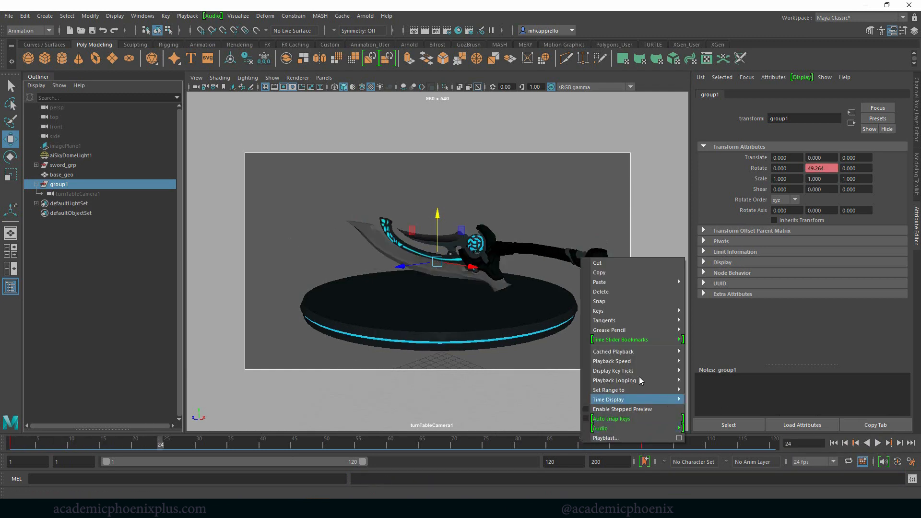
{"action": "mouse_move", "coordinate": [612, 361]}
{"action": "left_click", "coordinate": [717, 364]}
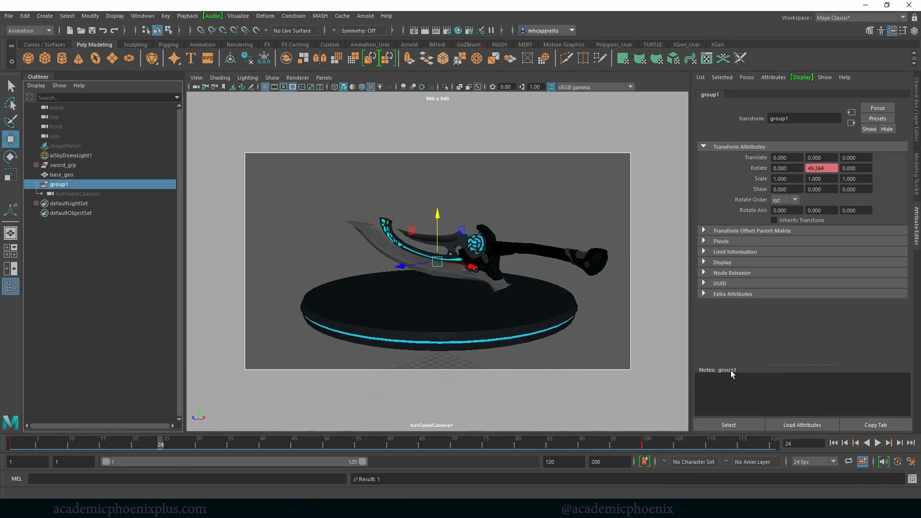
{"action": "left_click", "coordinate": [883, 444]}
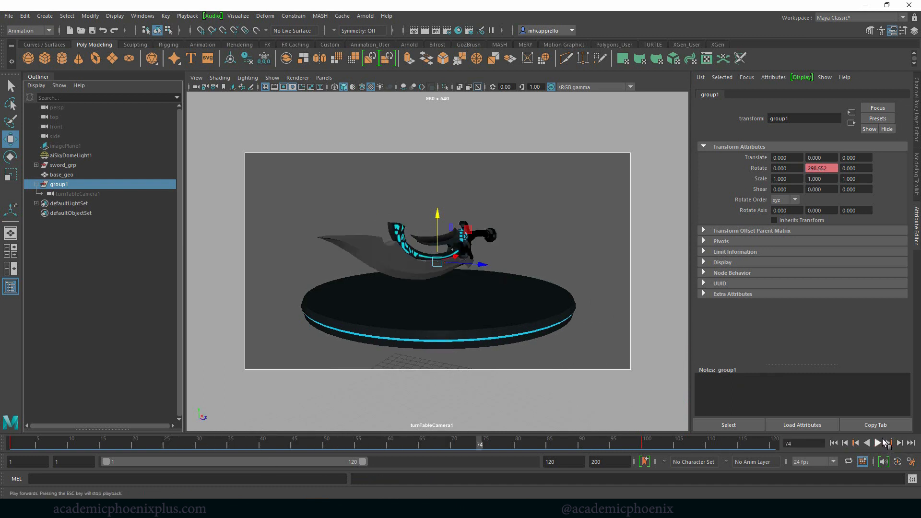
{"action": "left_click", "coordinate": [477, 446]}
{"action": "left_click_drag", "start_coordinate": [517, 444], "coordinate": [645, 447]}
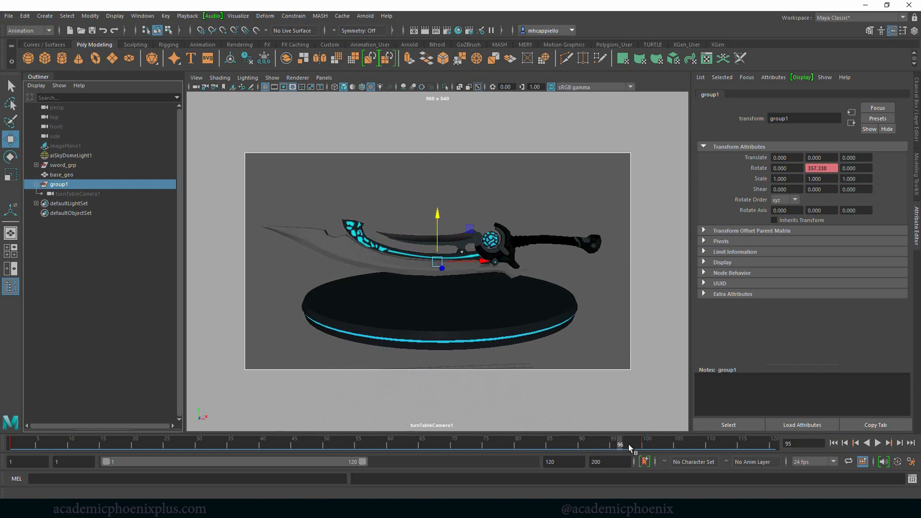
{"action": "left_click_drag", "start_coordinate": [14, 444], "coordinate": [100, 444]}
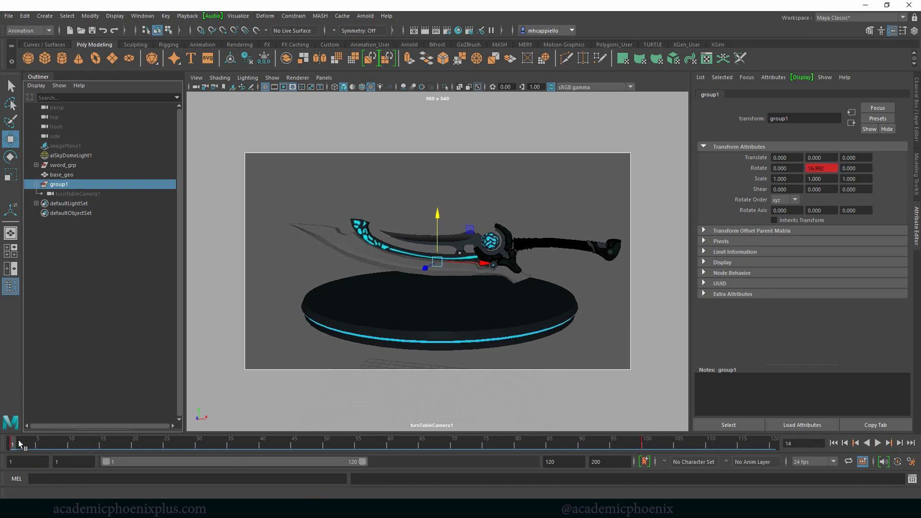
{"action": "left_click", "coordinate": [877, 444]}
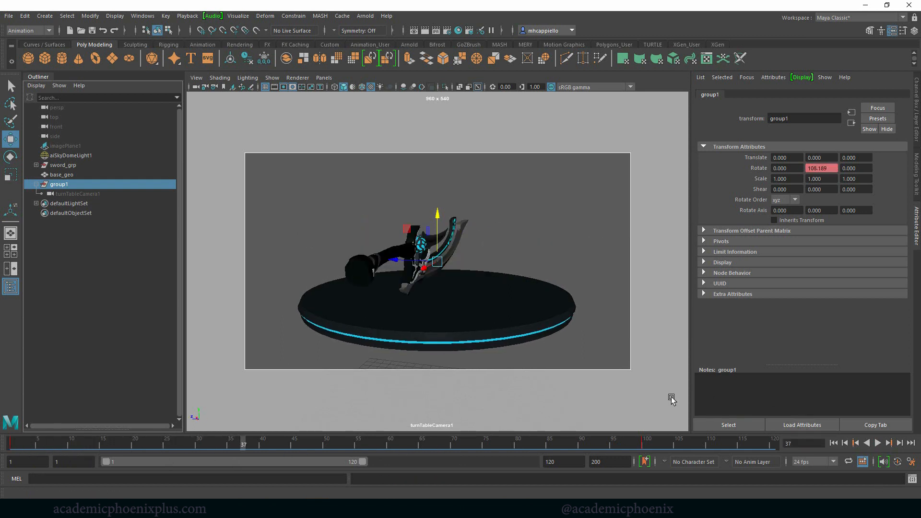
{"action": "left_click", "coordinate": [878, 444]}
{"action": "key", "text": "Escape"}
{"action": "right_click", "coordinate": [305, 443]}
Record a playblast of the turntable from the time slider options, scrub through it, and close the player.
{"action": "left_click", "coordinate": [402, 437]}
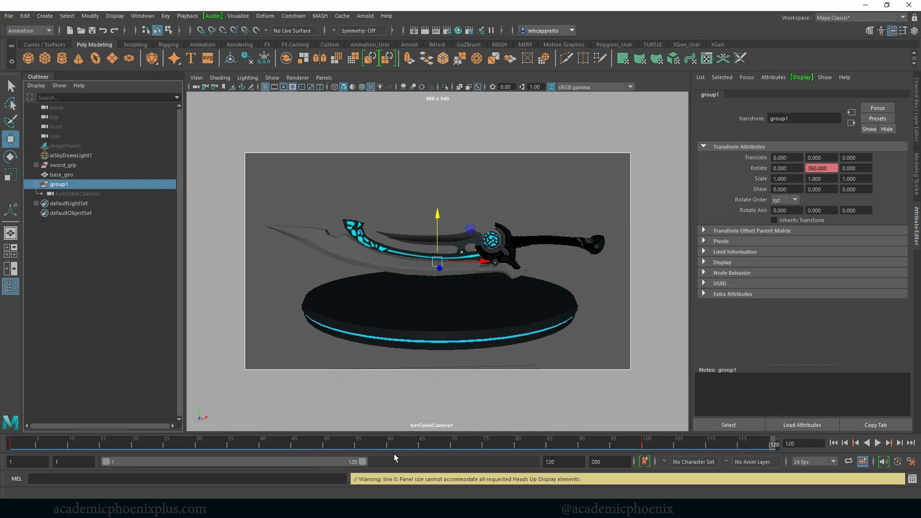
{"action": "right_click", "coordinate": [24, 444]}
{"action": "left_click", "coordinate": [133, 445]}
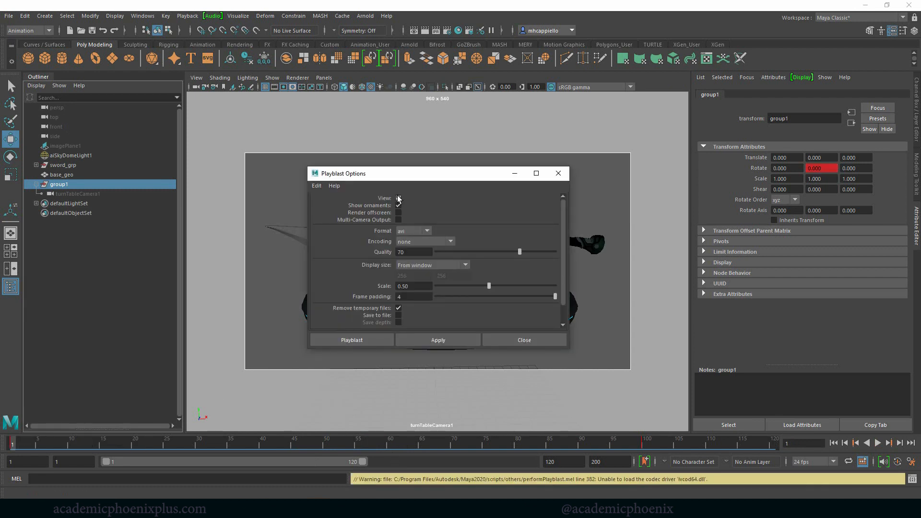
{"action": "left_click", "coordinate": [352, 339]}
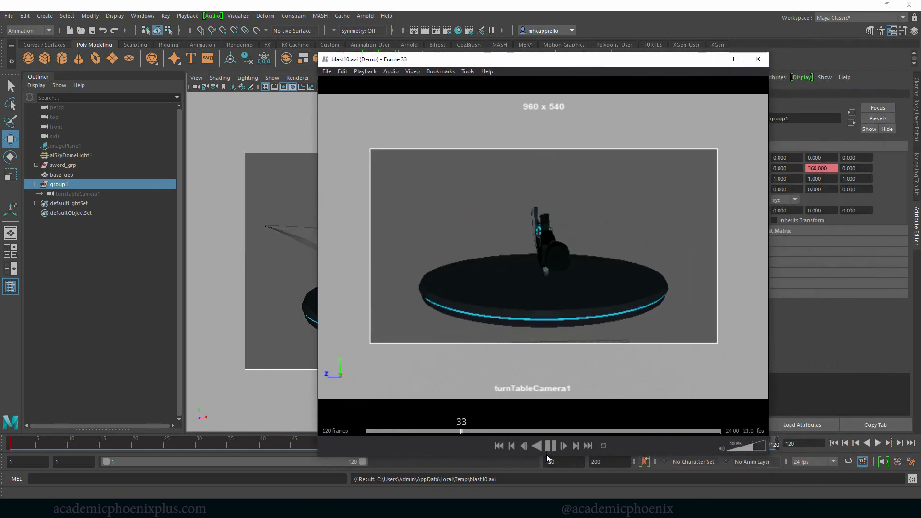
{"action": "mouse_move", "coordinate": [547, 431]}
{"action": "left_mouse_down"}
{"action": "mouse_move", "coordinate": [420, 440]}
{"action": "mouse_move", "coordinate": [621, 429]}
{"action": "mouse_move", "coordinate": [366, 430]}
{"action": "left_mouse_up"}
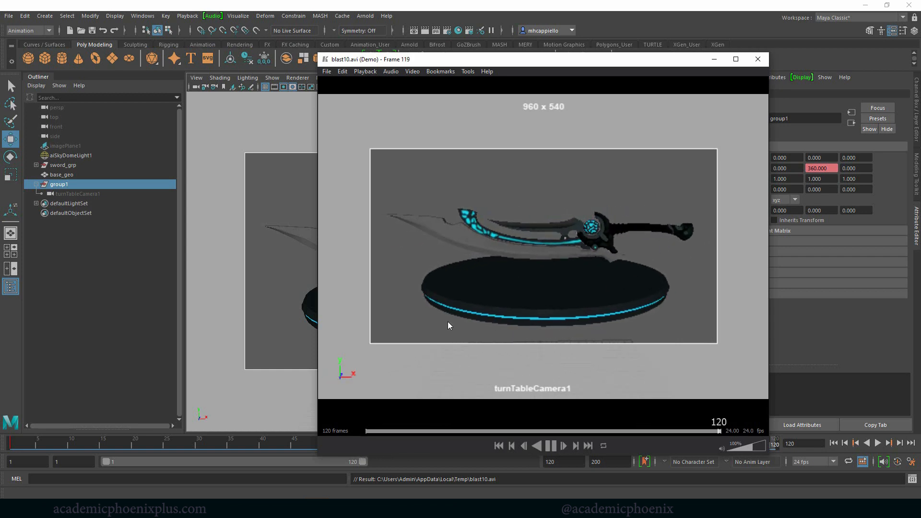
{"action": "left_click", "coordinate": [757, 59]}
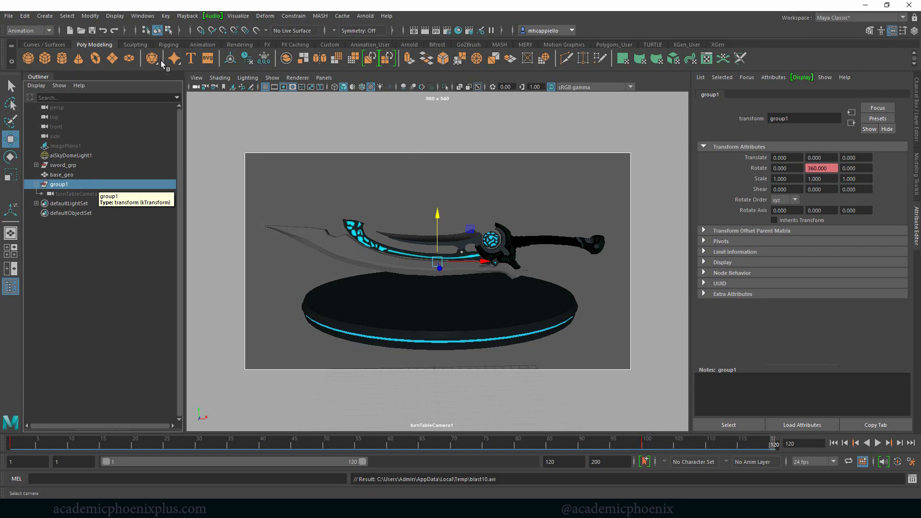
In the Graph Editor set the Rotate Y curve's tangents to Linear, then play back the steady spin.
{"action": "left_click", "coordinate": [143, 17]}
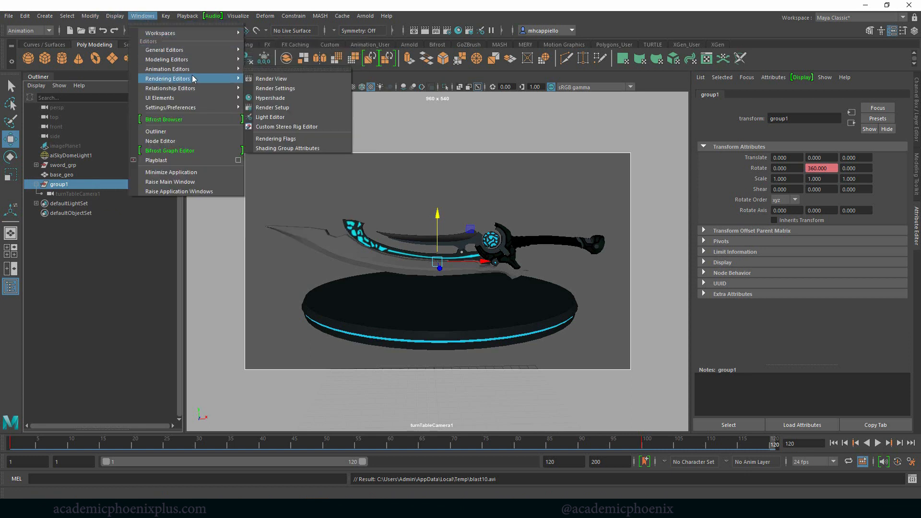
{"action": "mouse_move", "coordinate": [167, 70]}
{"action": "left_click", "coordinate": [261, 70]}
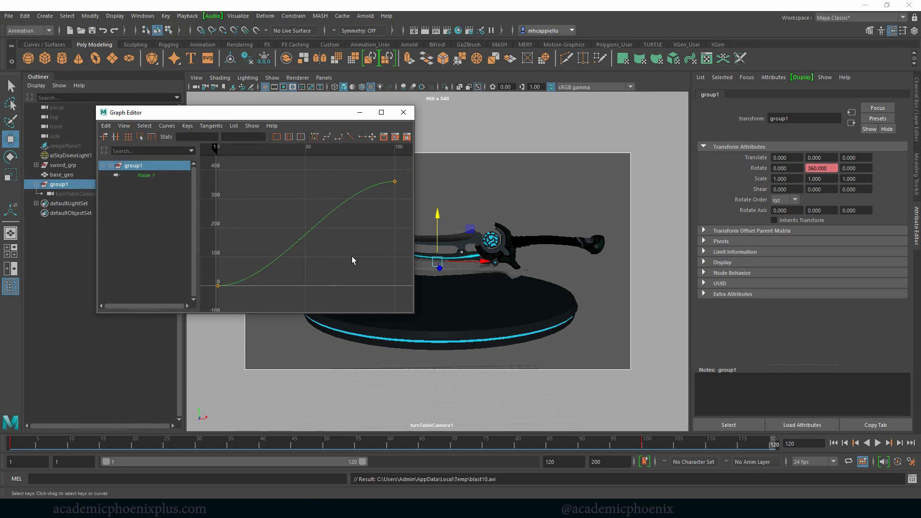
{"action": "left_click_drag", "start_coordinate": [211, 167], "coordinate": [411, 294]}
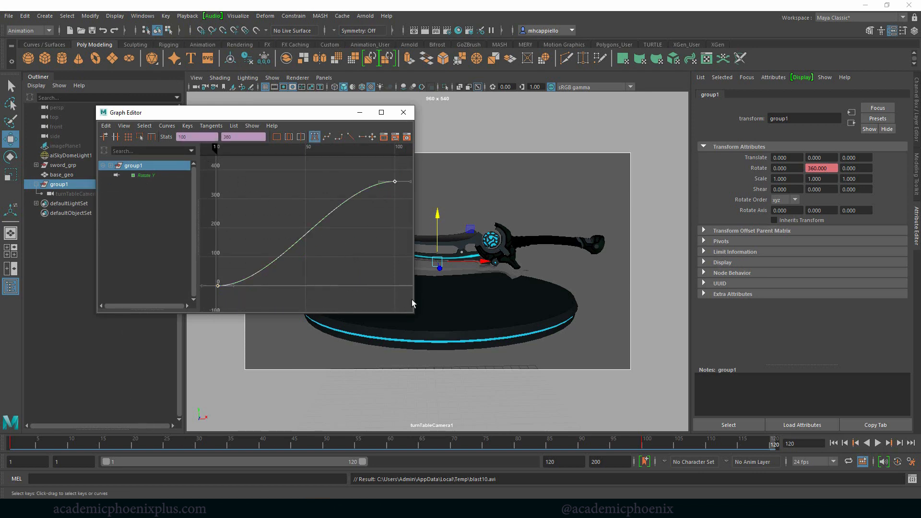
{"action": "left_click", "coordinate": [351, 136]}
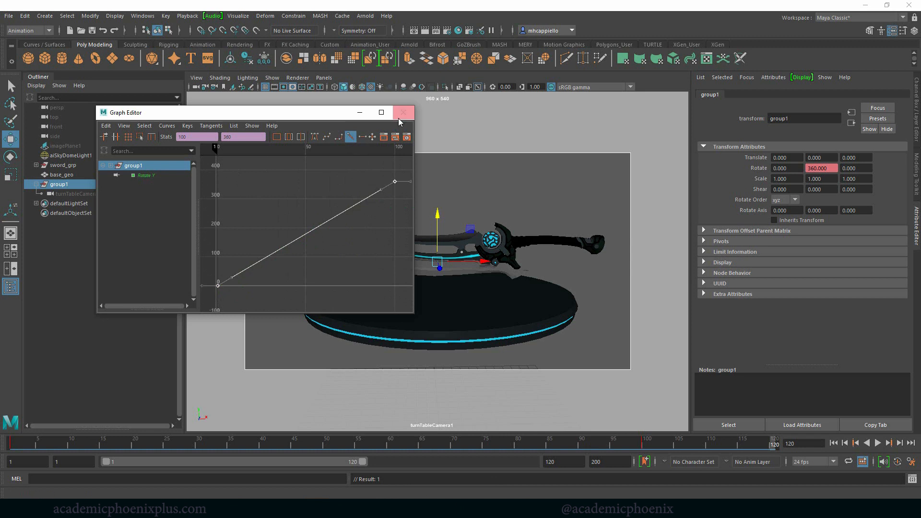
{"action": "left_click", "coordinate": [403, 112]}
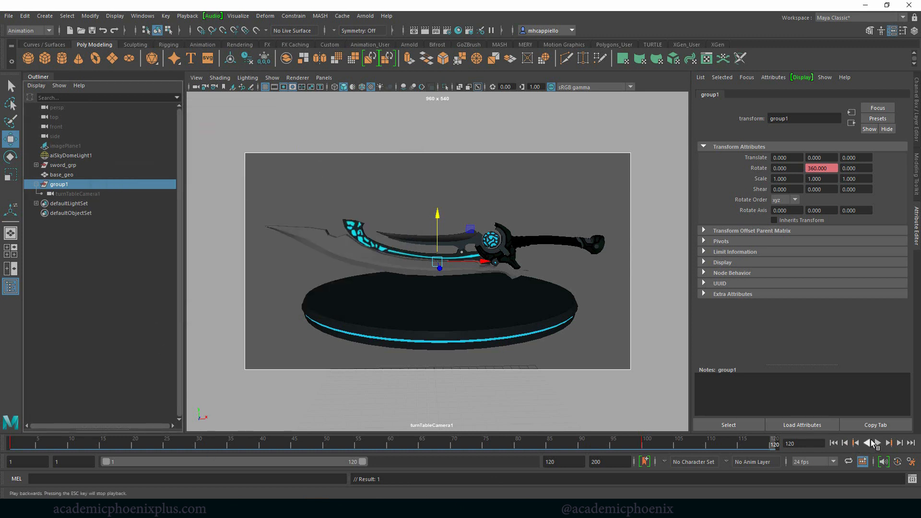
{"action": "left_click", "coordinate": [877, 443]}
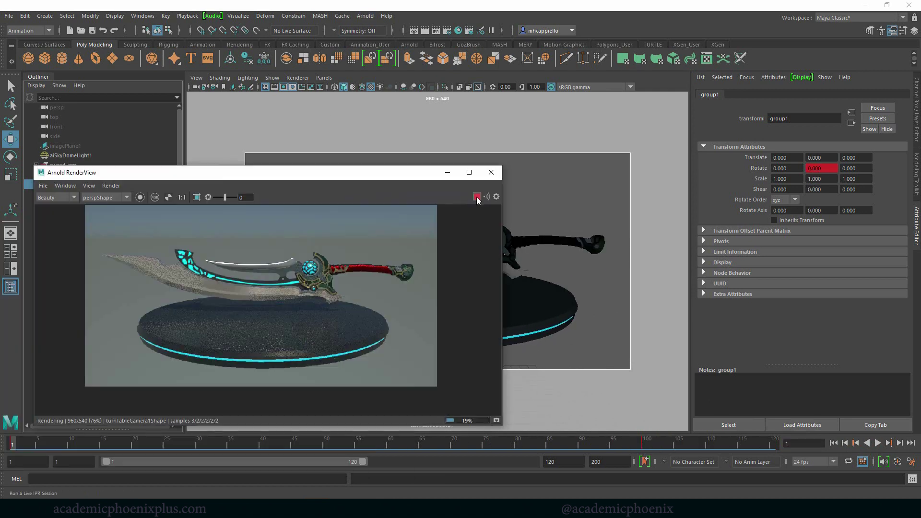
Set aiSkyDomeLight1's Camera visibility to 0 and re-render for a black background.
{"action": "left_click", "coordinate": [477, 197]}
{"action": "left_click", "coordinate": [447, 172]}
{"action": "left_click", "coordinate": [71, 155]}
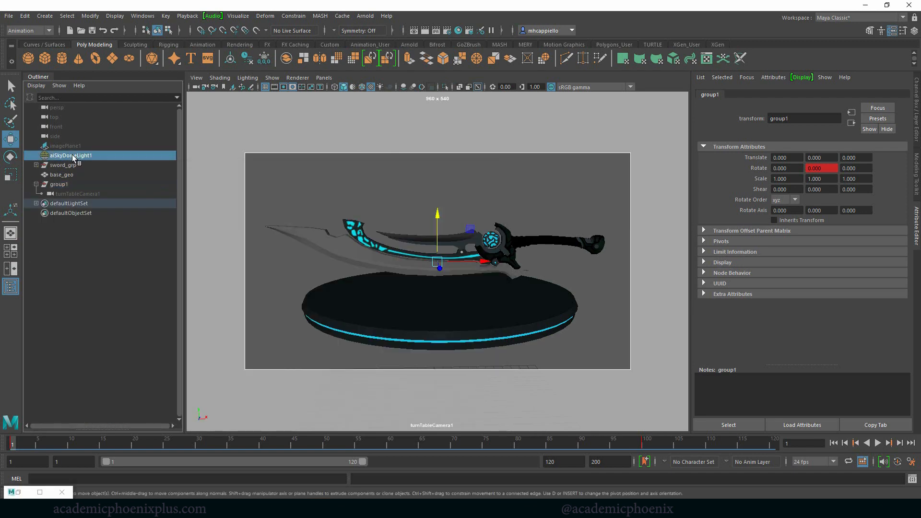
{"action": "left_click", "coordinate": [890, 94]}
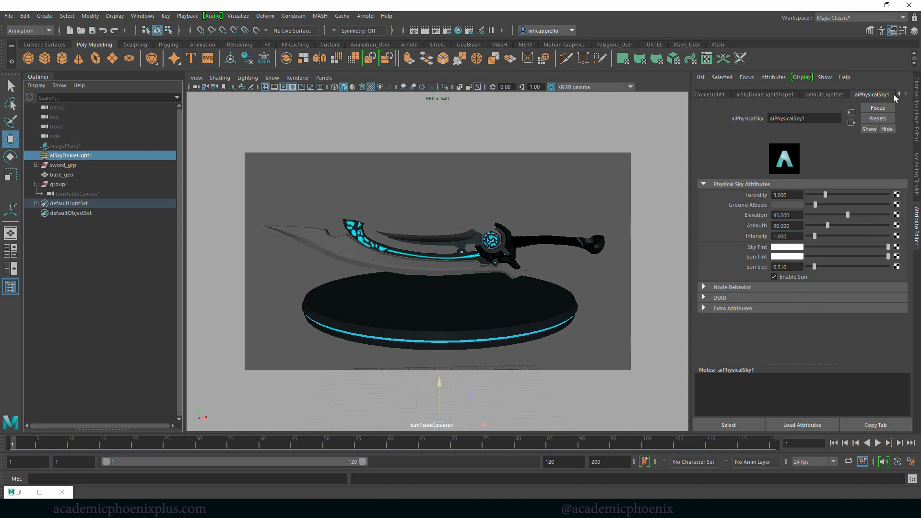
{"action": "left_click", "coordinate": [821, 95]}
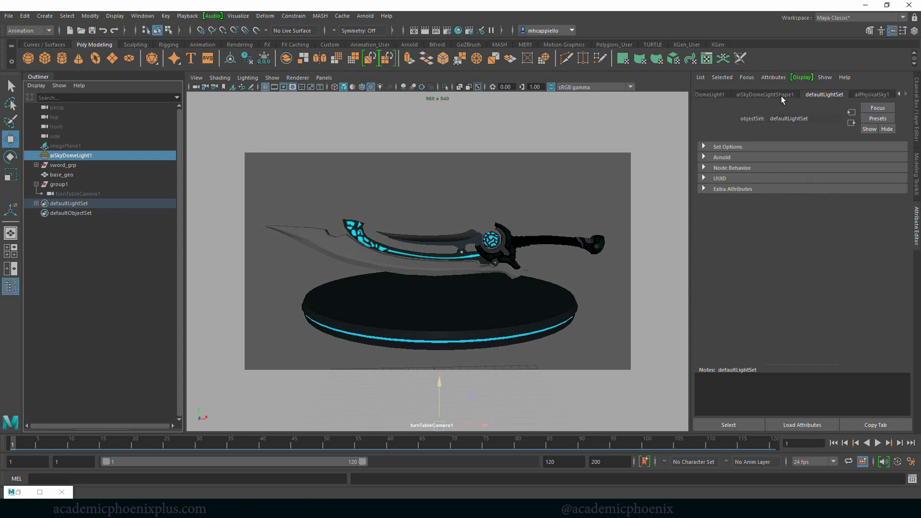
{"action": "left_click", "coordinate": [780, 95]}
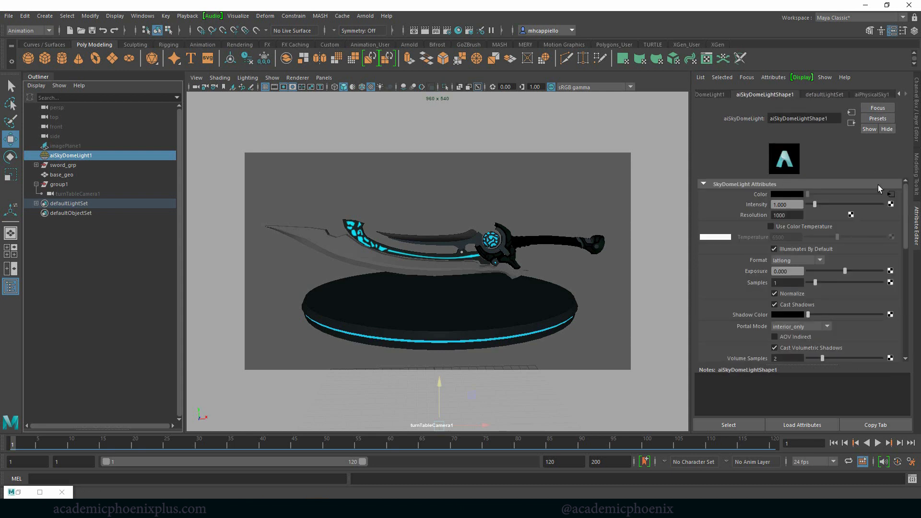
{"action": "scroll", "coordinate": [828, 252], "scroll_direction": "down", "scroll_amount": 5}
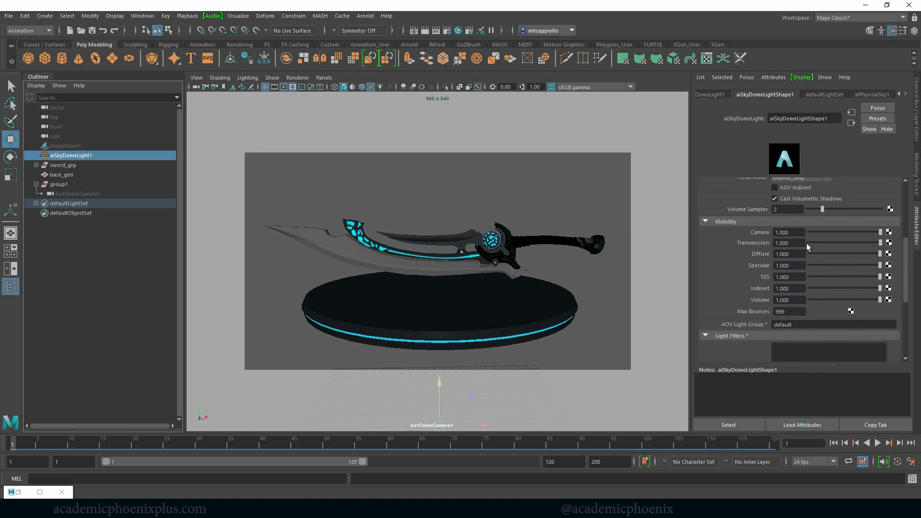
{"action": "left_click_drag", "start_coordinate": [883, 233], "coordinate": [803, 234]}
{"action": "left_click", "coordinate": [15, 493]}
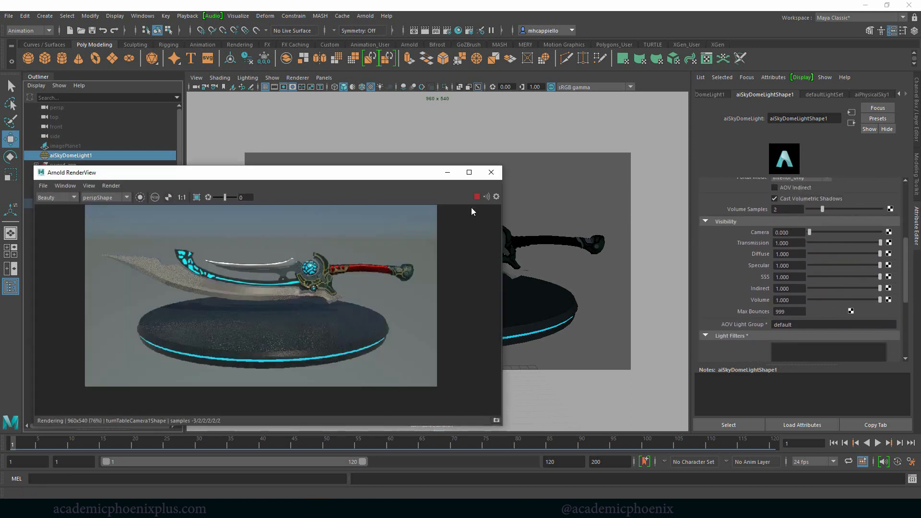
{"action": "left_click", "coordinate": [476, 196]}
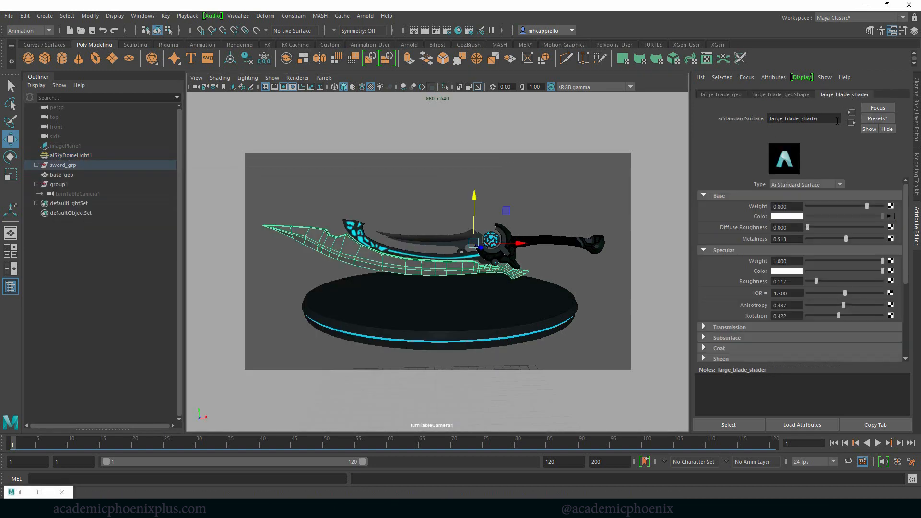
Raise the blade shader's metalness, then stop and close the render view.
{"action": "left_click", "coordinate": [863, 238]}
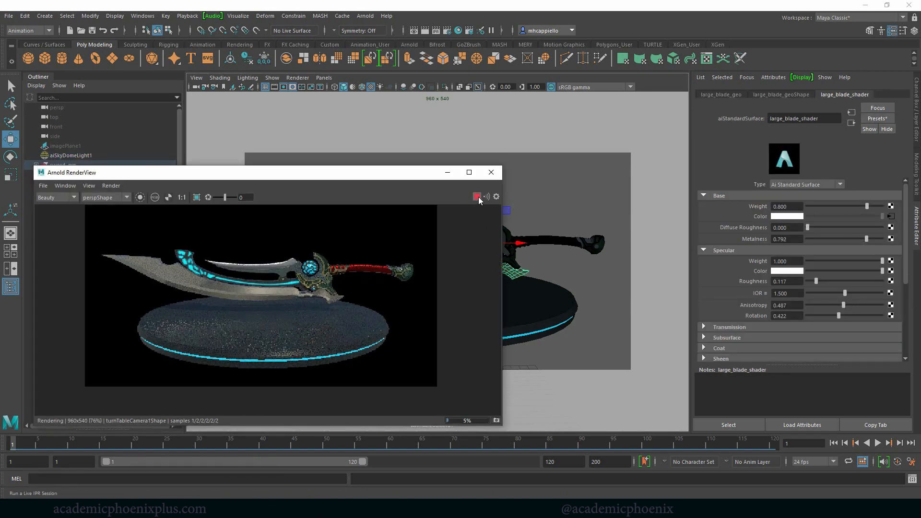
{"action": "left_click", "coordinate": [477, 196]}
{"action": "left_click", "coordinate": [493, 173]}
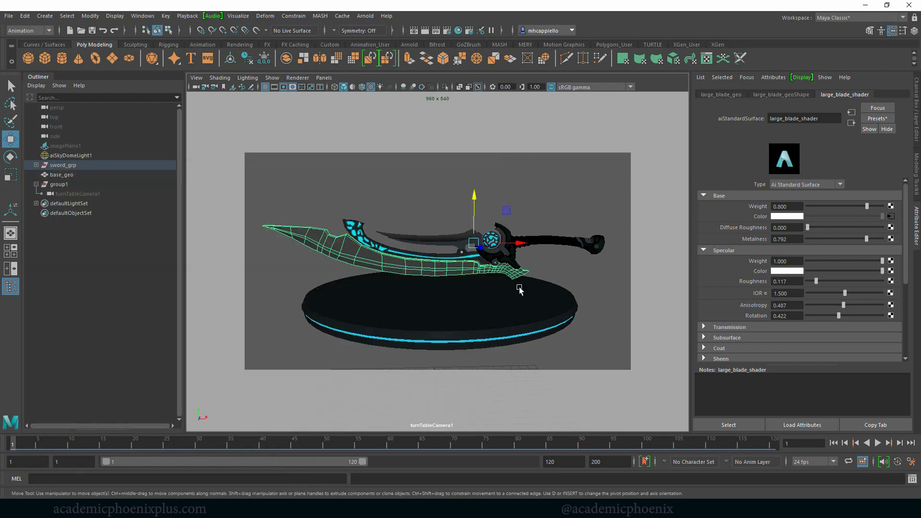
Raise base_geo's shader specular roughness and check it in an Arnold render.
{"action": "left_click", "coordinate": [439, 317]}
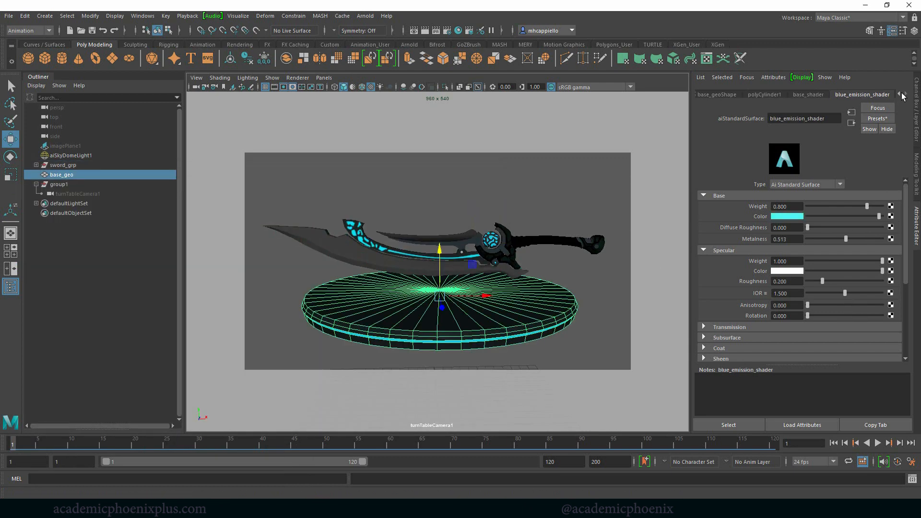
{"action": "left_click", "coordinate": [906, 94]}
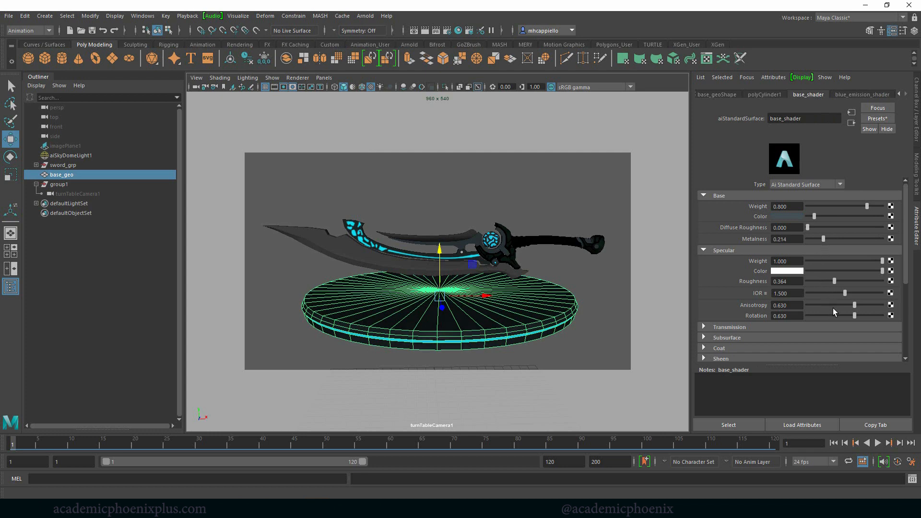
{"action": "left_click_drag", "start_coordinate": [834, 281], "coordinate": [840, 281]}
{"action": "left_click", "coordinate": [365, 16]}
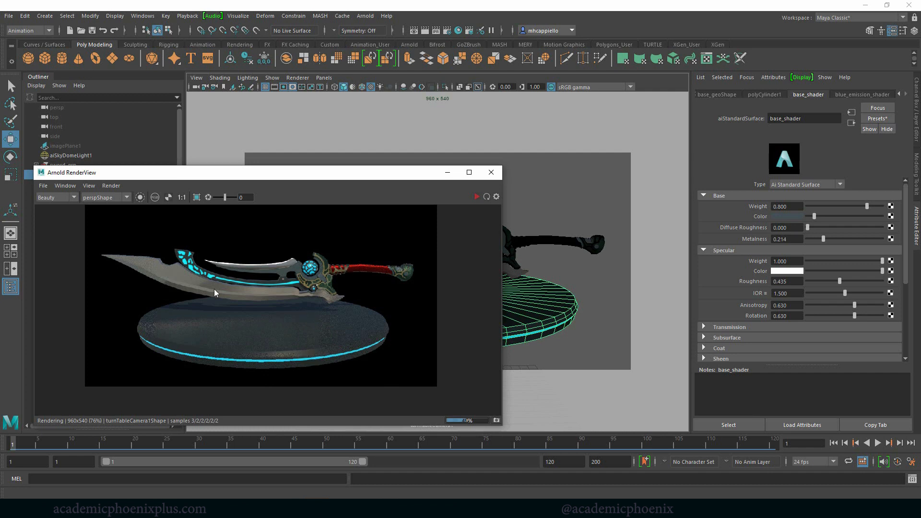
{"action": "left_click", "coordinate": [491, 173]}
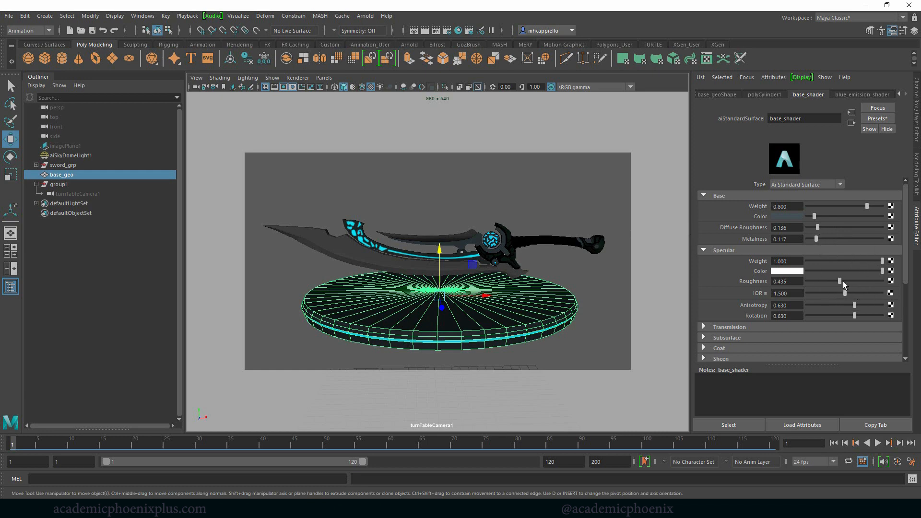
Lower the base shader's anisotropy and verify with two more test renders, closing each.
{"action": "left_click_drag", "start_coordinate": [855, 305], "coordinate": [830, 305]}
{"action": "left_click", "coordinate": [365, 16]}
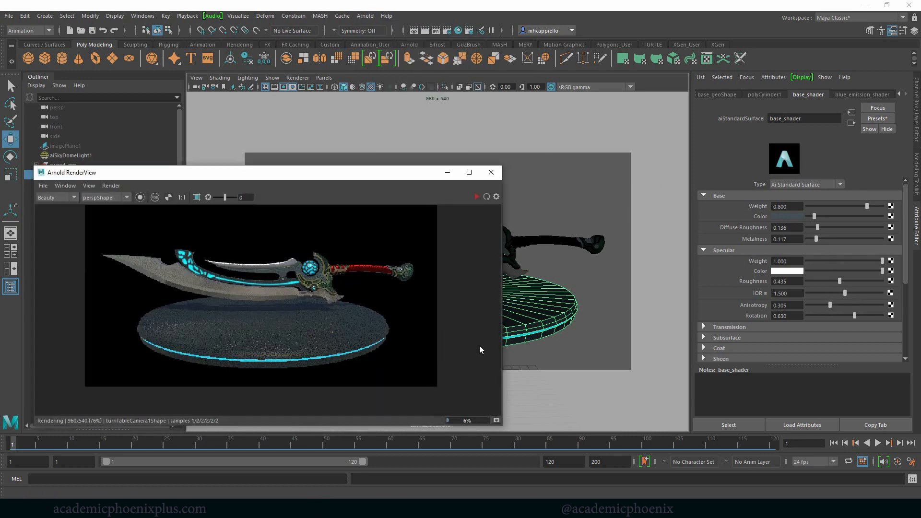
{"action": "left_click", "coordinate": [490, 174]}
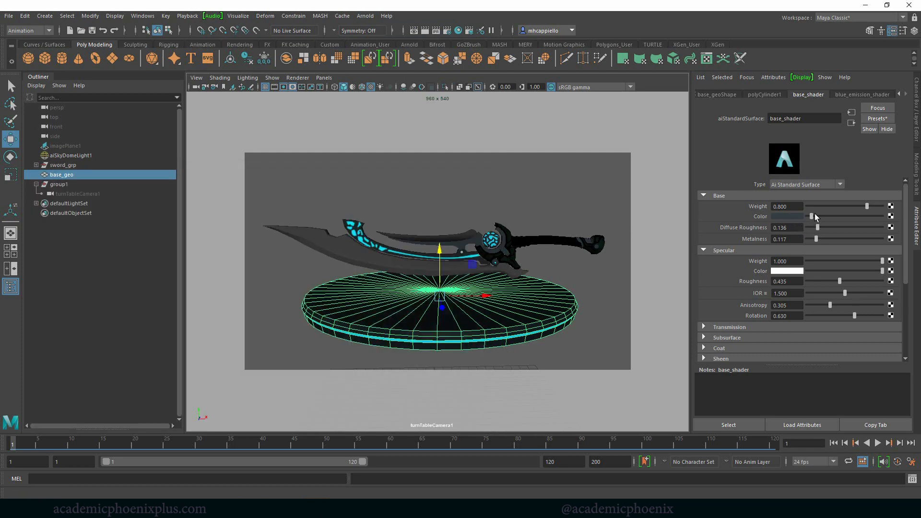
{"action": "left_click", "coordinate": [365, 16]}
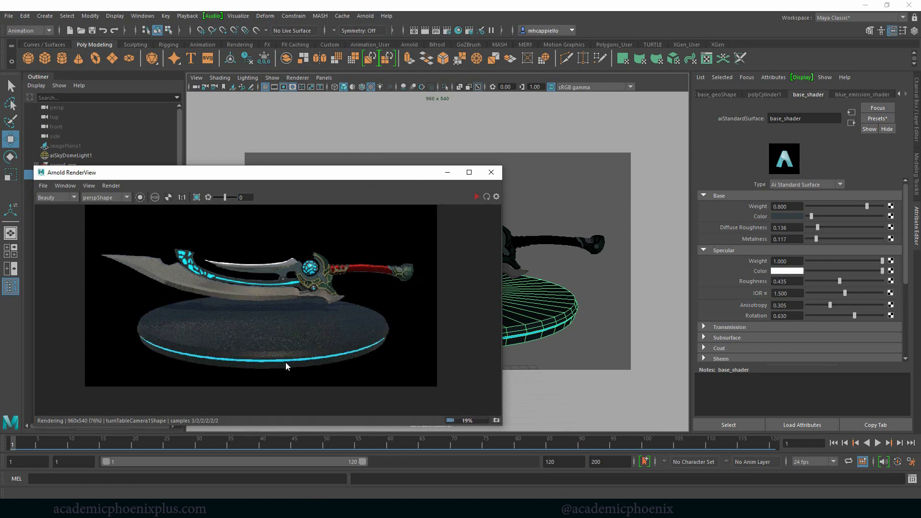
{"action": "left_click", "coordinate": [495, 173]}
Save the scene and set the Render Settings file name prefix to FantasySword.
{"action": "left_click", "coordinate": [507, 174]}
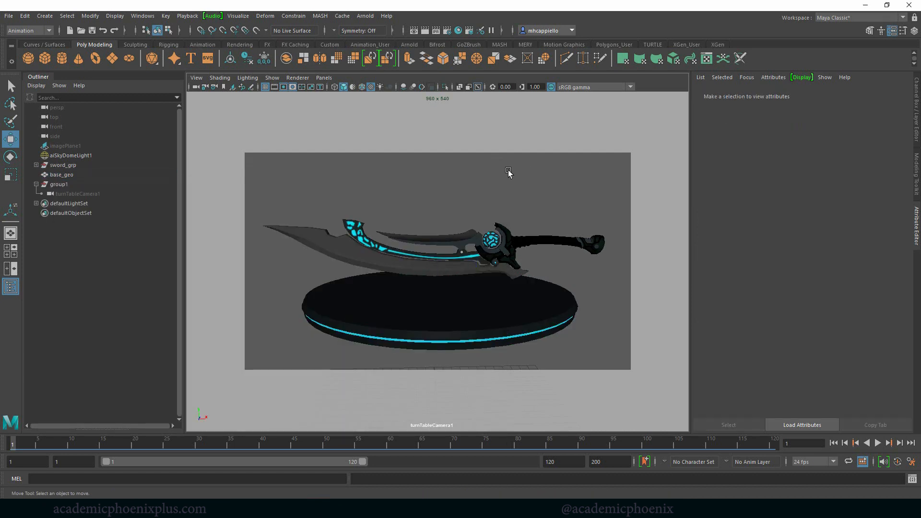
{"action": "key", "text": "ctrl+s"}
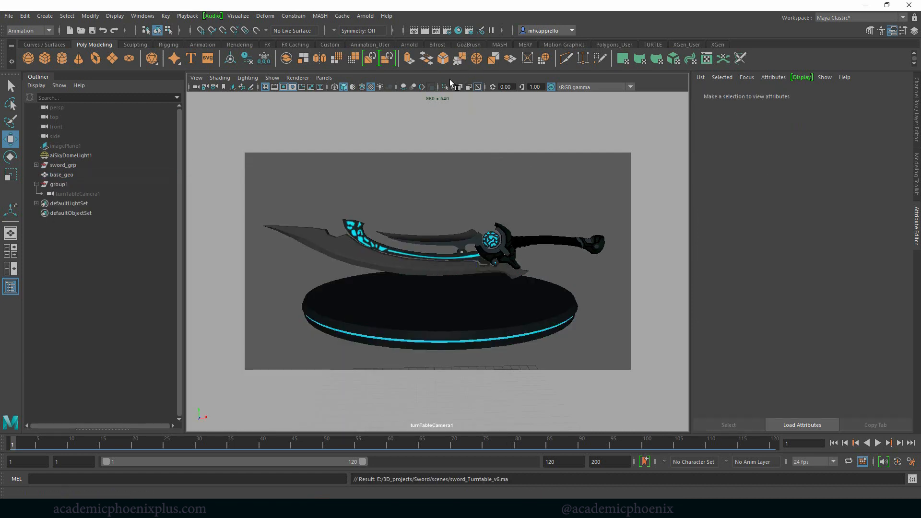
{"action": "left_click", "coordinate": [449, 31]}
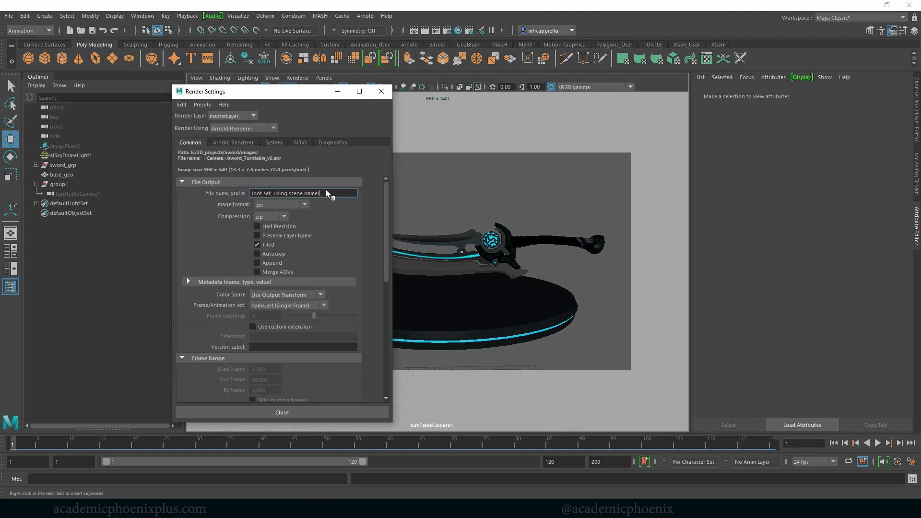
{"action": "left_click_drag", "start_coordinate": [324, 193], "coordinate": [250, 195]}
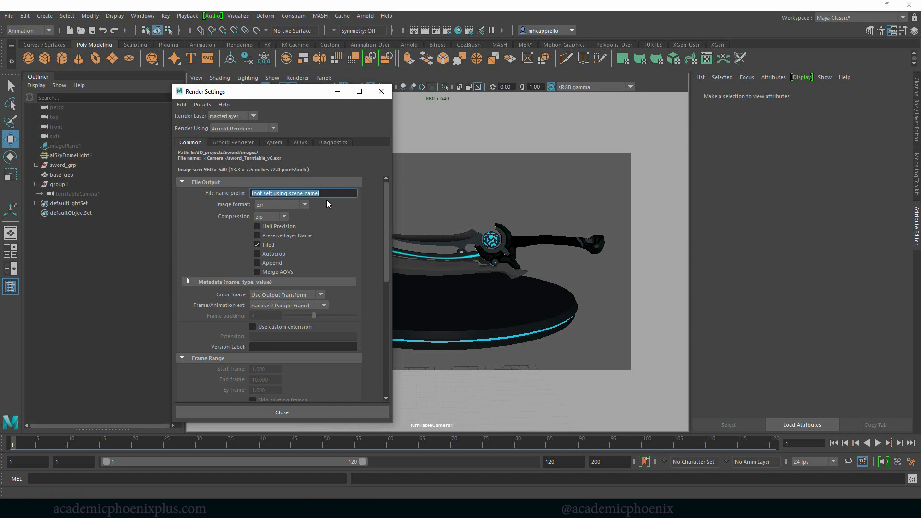
{"action": "type", "text": "S"}
{"action": "key", "text": "BackSpace"}
{"action": "type", "text": "FantasySword"}
{"action": "key", "text": "Return"}
Output uncompressed TIFF as name.#.ext with frame padding 3 and end frame 100.
{"action": "left_click", "coordinate": [280, 205]}
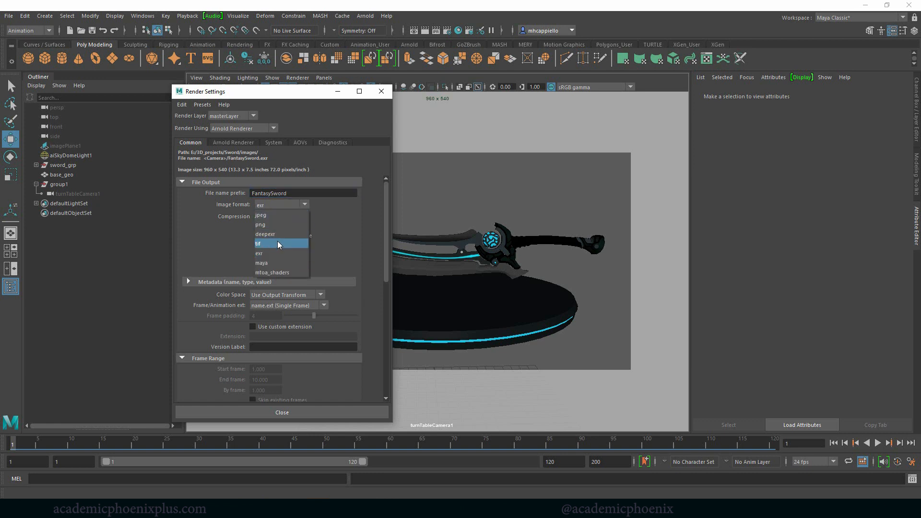
{"action": "left_click", "coordinate": [276, 243]}
{"action": "left_click", "coordinate": [291, 217]}
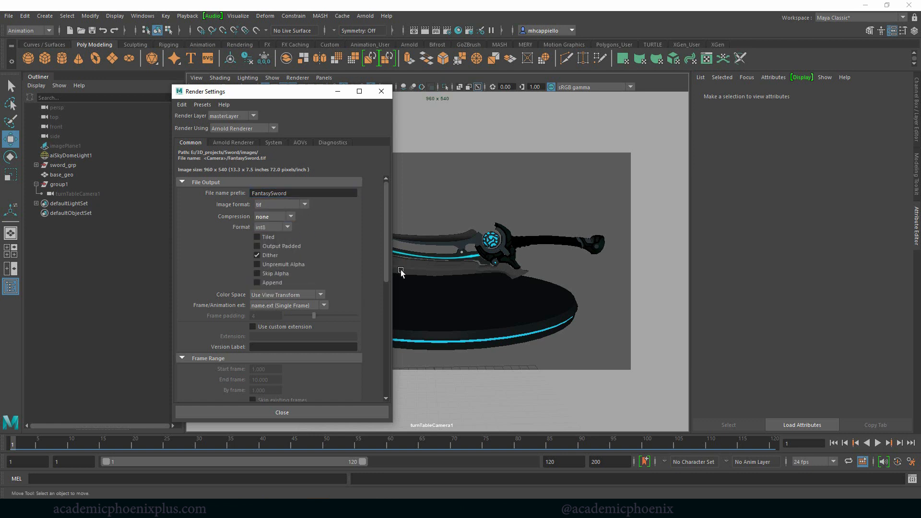
{"action": "scroll", "coordinate": [388, 280], "scroll_direction": "down", "scroll_amount": 1}
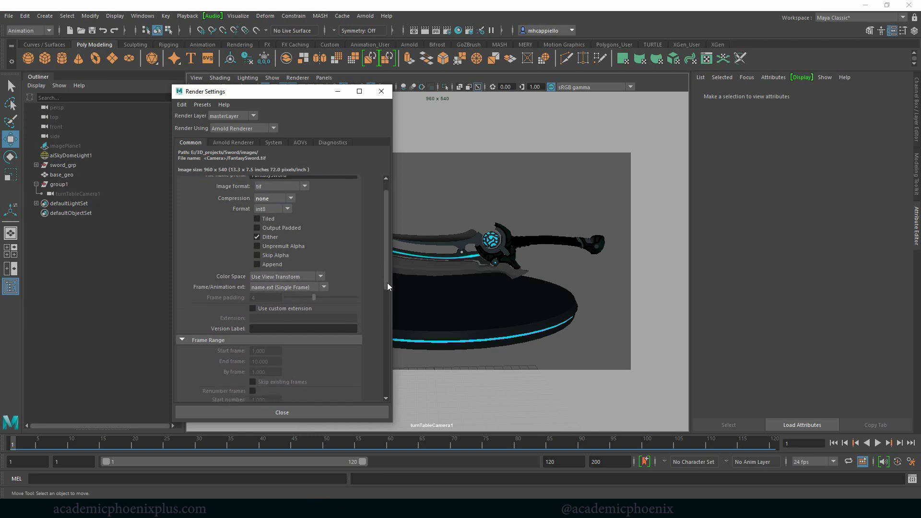
{"action": "scroll", "coordinate": [301, 267], "scroll_direction": "down", "scroll_amount": 1}
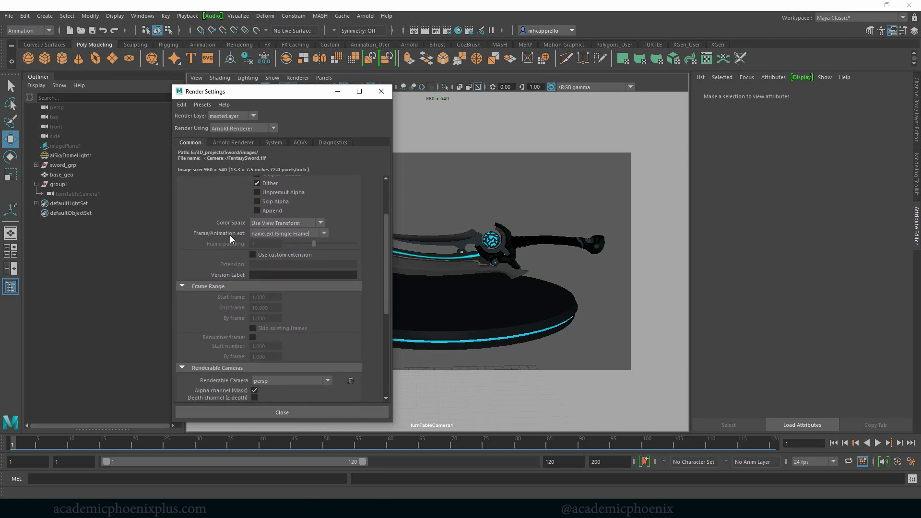
{"action": "left_click", "coordinate": [270, 235]}
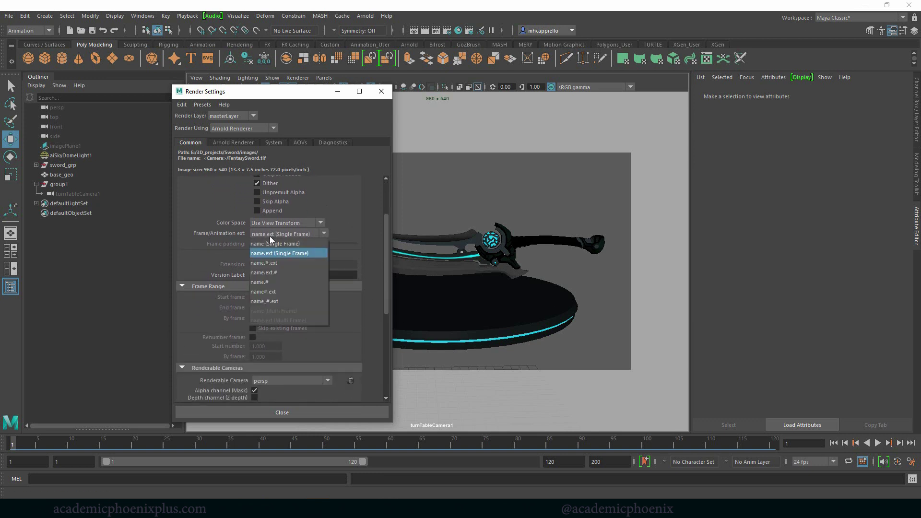
{"action": "left_click", "coordinate": [275, 264]}
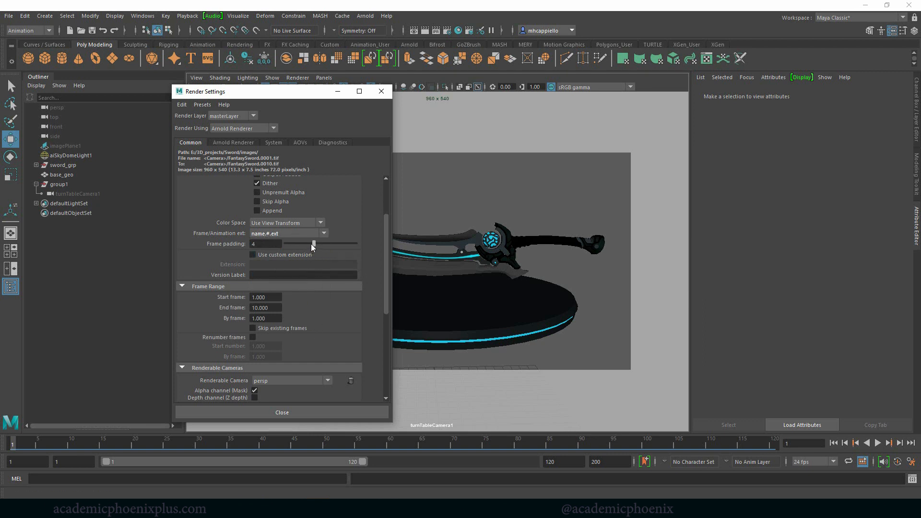
{"action": "left_click_drag", "start_coordinate": [312, 244], "coordinate": [232, 245]}
{"action": "left_click_drag", "start_coordinate": [308, 243], "coordinate": [309, 243]}
{"action": "scroll", "coordinate": [388, 264], "scroll_direction": "down", "scroll_amount": 2}
{"action": "scroll", "coordinate": [388, 264], "scroll_direction": "up", "scroll_amount": 2}
{"action": "scroll", "coordinate": [396, 247], "scroll_direction": "down", "scroll_amount": 2}
{"action": "scroll", "coordinate": [404, 271], "scroll_direction": "down", "scroll_amount": 1}
{"action": "double_click", "coordinate": [260, 263]}
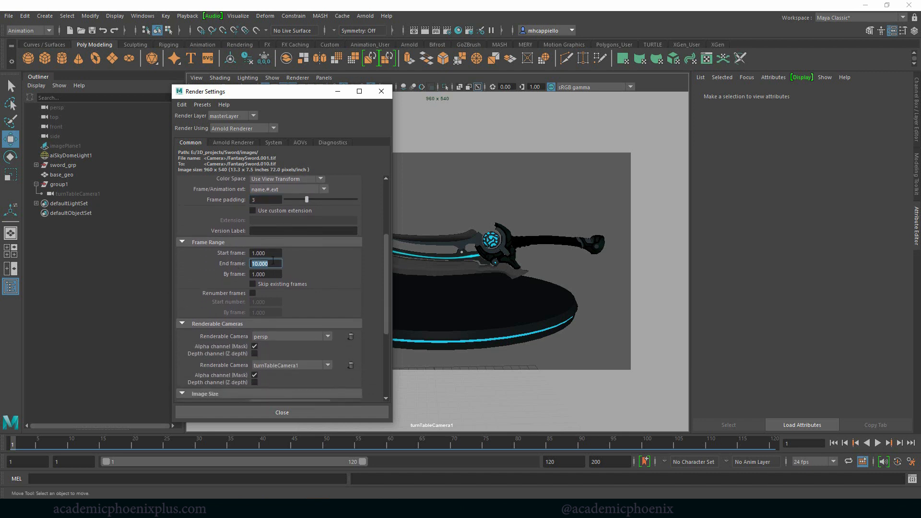
{"action": "type", "text": "100"}
{"action": "key", "text": "Tab"}
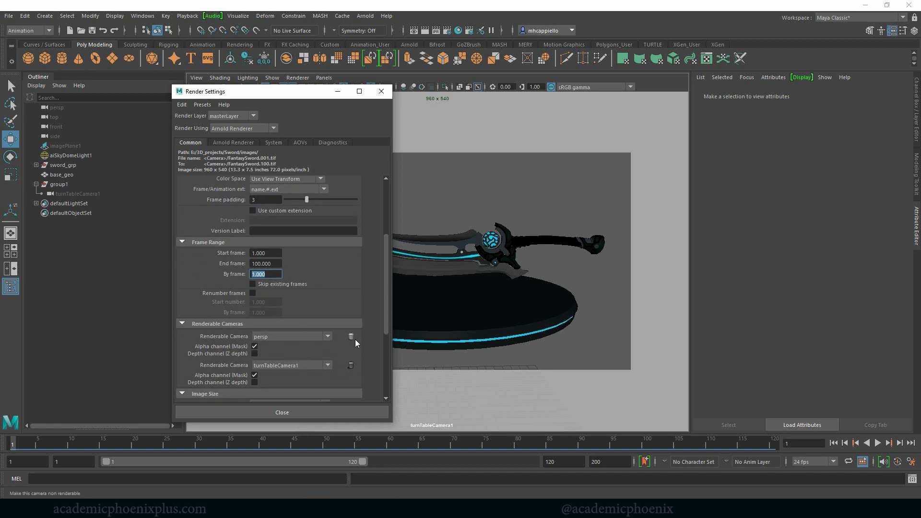
Remove persp from the renderable cameras and keep the HD_540 image size preset.
{"action": "left_click", "coordinate": [350, 338]}
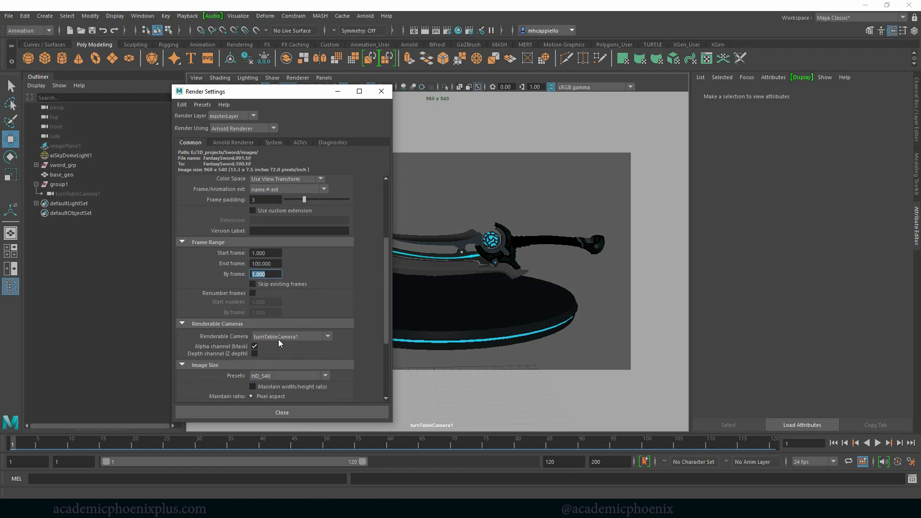
{"action": "left_click_drag", "start_coordinate": [386, 318], "coordinate": [382, 359]}
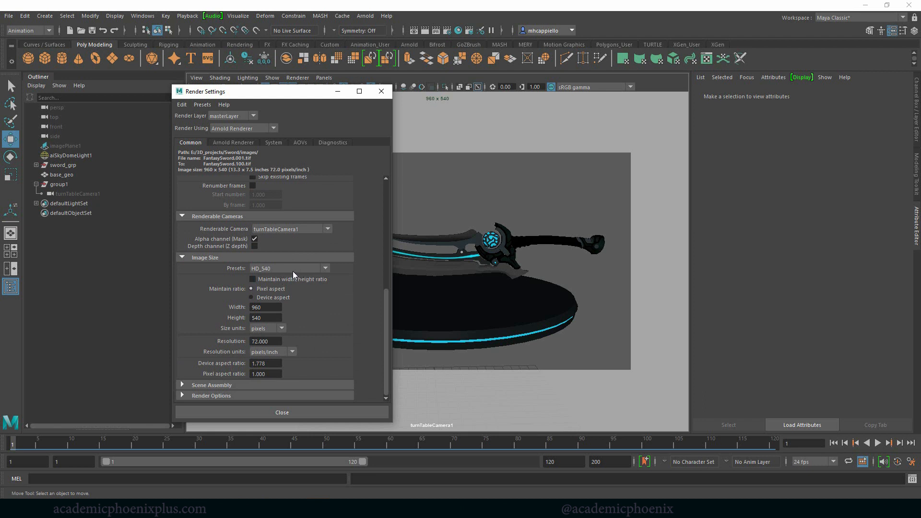
{"action": "left_click", "coordinate": [325, 268]}
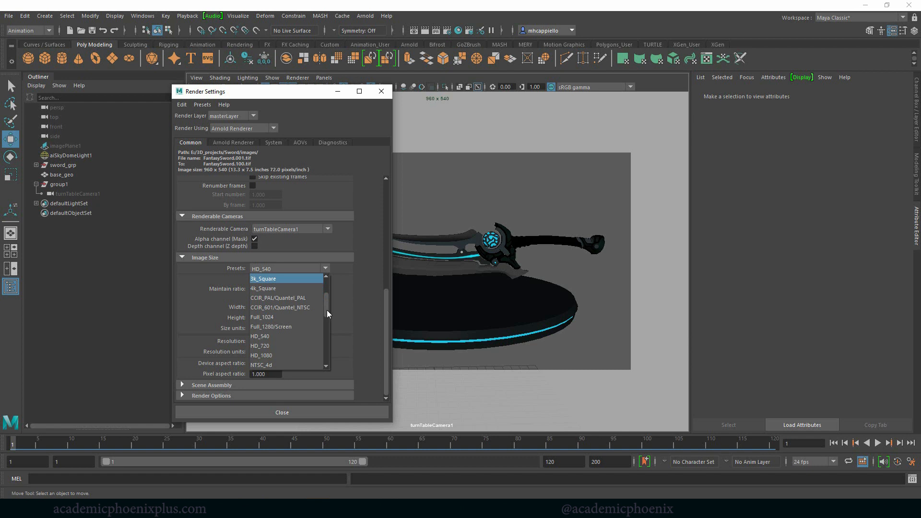
{"action": "scroll", "coordinate": [327, 310], "scroll_direction": "down", "scroll_amount": 1}
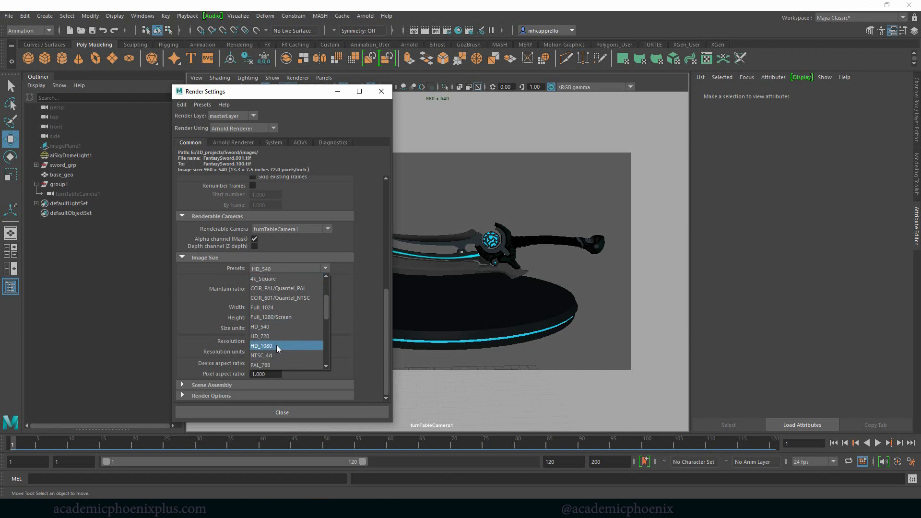
{"action": "left_click", "coordinate": [285, 325]}
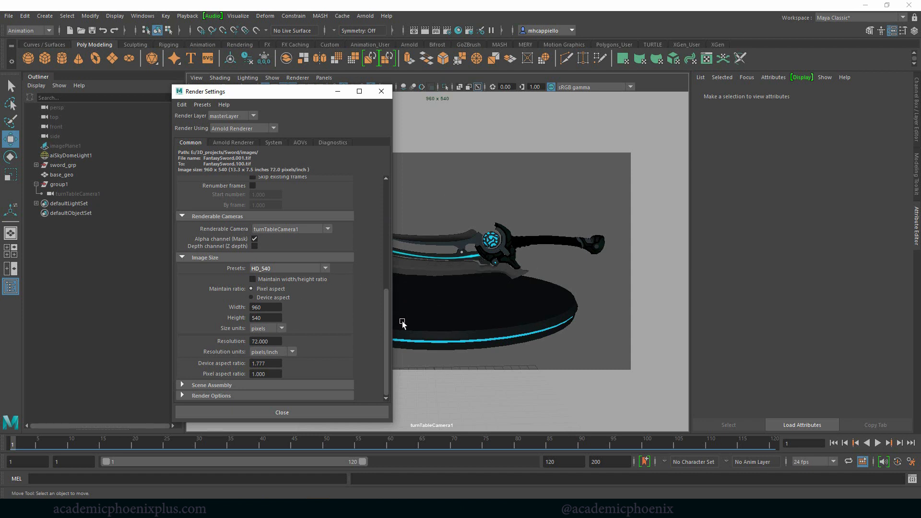
{"action": "left_click_drag", "start_coordinate": [387, 312], "coordinate": [387, 180]}
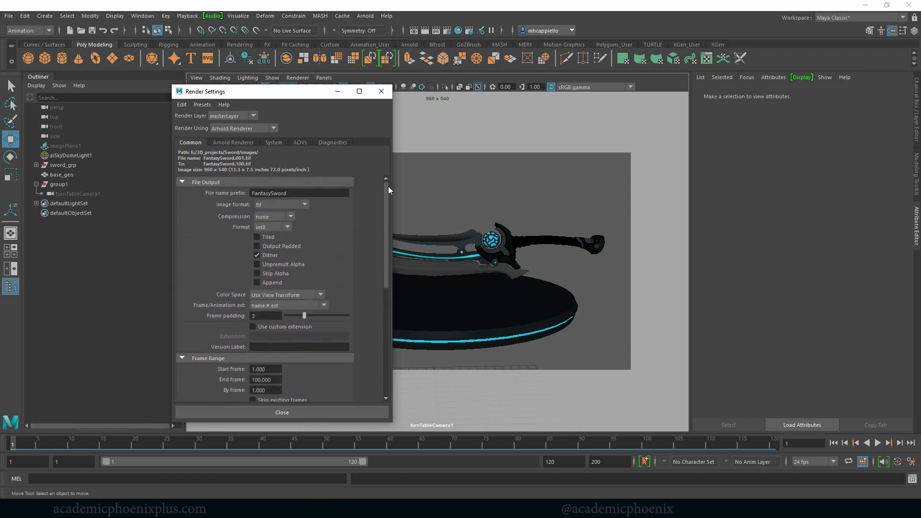
Set Arnold sampling to Camera AA 4, Diffuse 3 and Specular 3.
{"action": "left_click", "coordinate": [228, 142]}
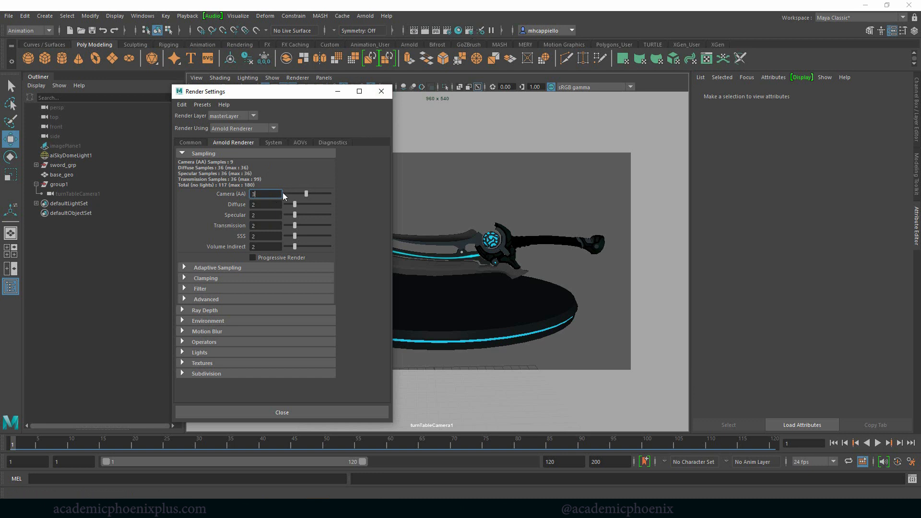
{"action": "type", "text": "4"}
{"action": "key", "text": "Tab"}
{"action": "type", "text": "3"}
{"action": "key", "text": "Tab"}
{"action": "type", "text": "3"}
{"action": "key", "text": "Tab"}
{"action": "key", "text": "Tab"}
{"action": "key", "text": "Tab"}
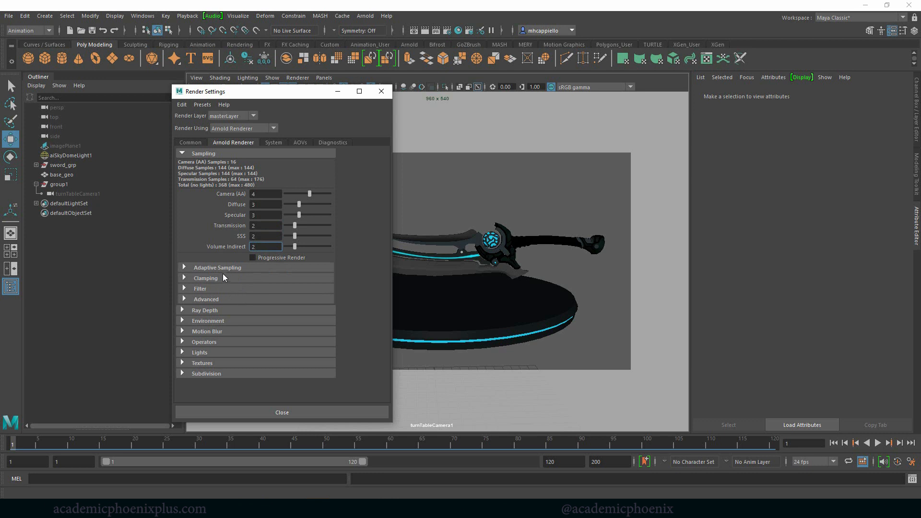
Enable adaptive sampling with Max Camera AA of 6.
{"action": "left_click", "coordinate": [218, 268]}
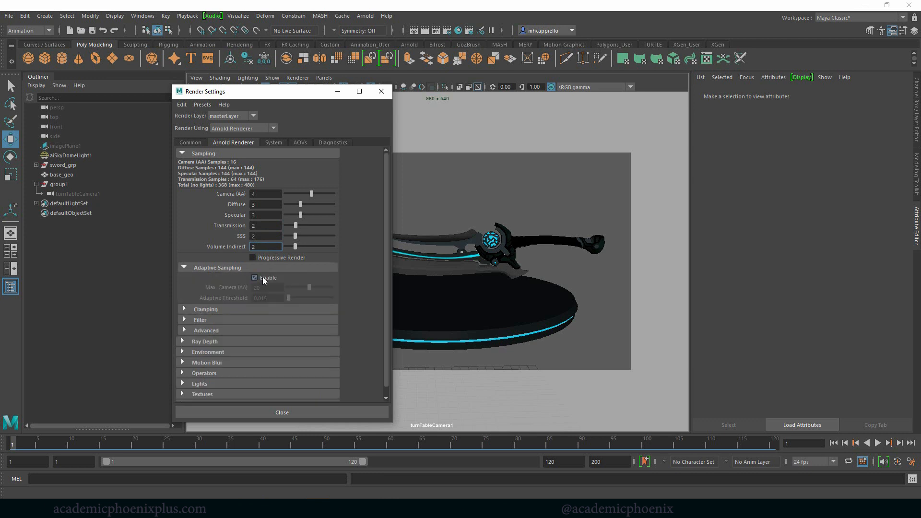
{"action": "double_click", "coordinate": [259, 288]}
{"action": "type", "text": "6"}
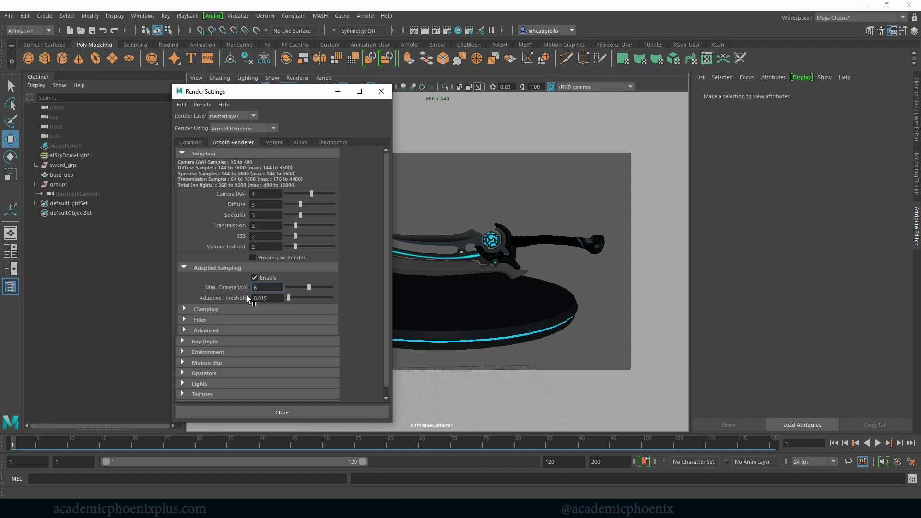
{"action": "key", "text": "Return"}
{"action": "key", "text": "Tab"}
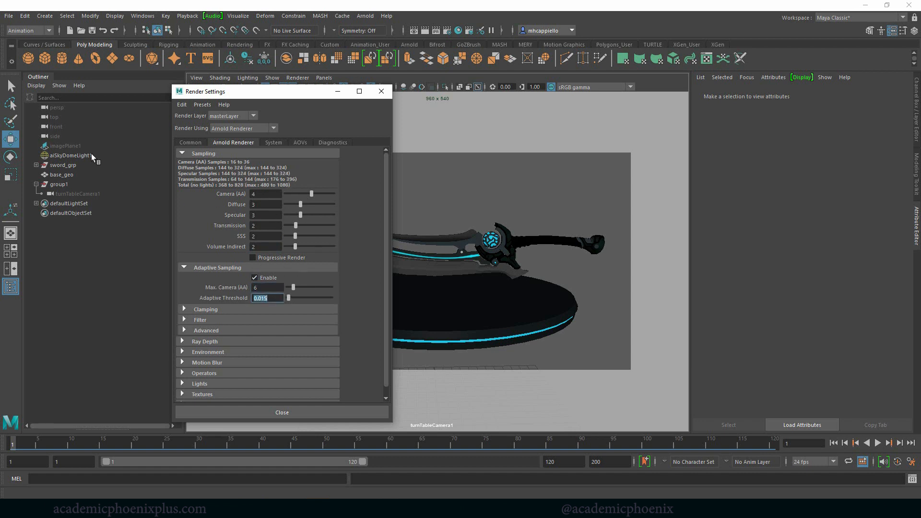
Run an Arnold preview render with the sky dome light selected, then close the RenderView.
{"action": "left_click", "coordinate": [92, 155]}
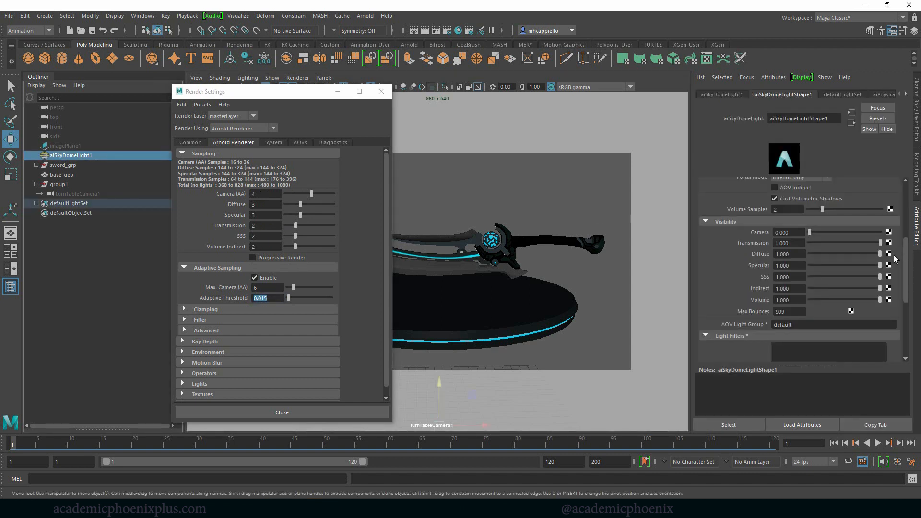
{"action": "left_click_drag", "start_coordinate": [910, 263], "coordinate": [916, 198]}
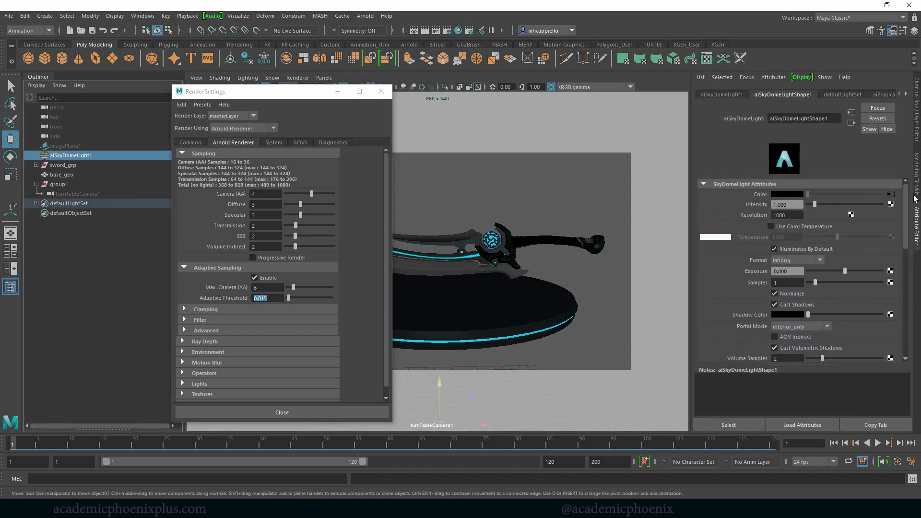
{"action": "left_click", "coordinate": [338, 92]}
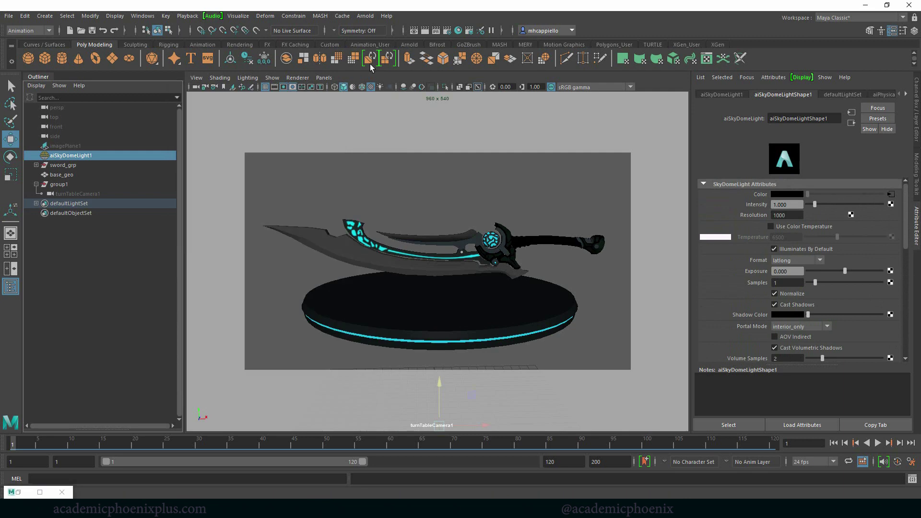
{"action": "left_click", "coordinate": [366, 16]}
{"action": "left_click", "coordinate": [378, 32]}
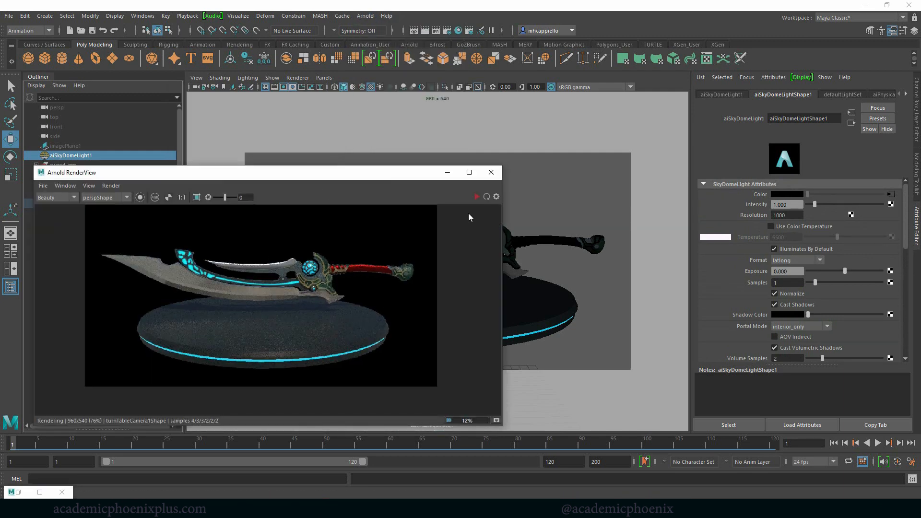
{"action": "left_click", "coordinate": [491, 172]}
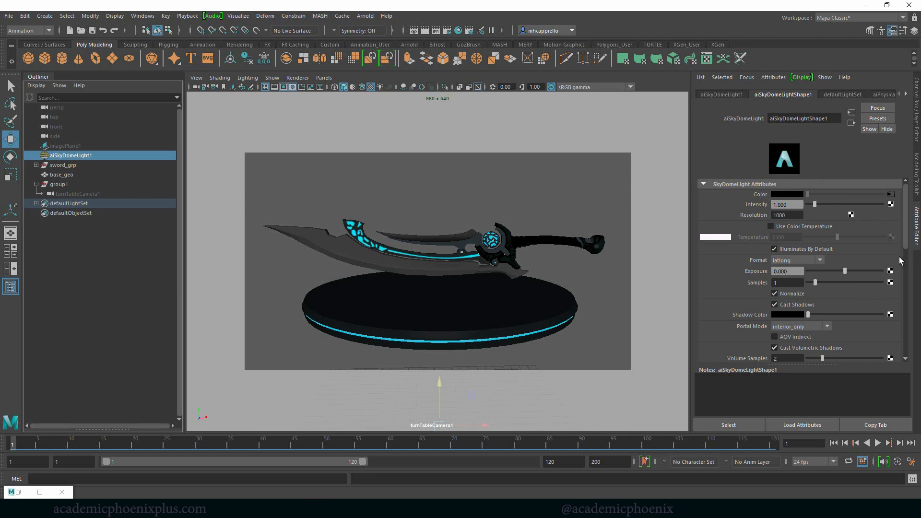
Set the aiSkyDomeLight Samples to 2 and dismiss the minimized render settings window.
{"action": "left_click", "coordinate": [788, 282]}
{"action": "type", "text": "2"}
{"action": "key", "text": "Return"}
{"action": "left_click", "coordinate": [62, 492]}
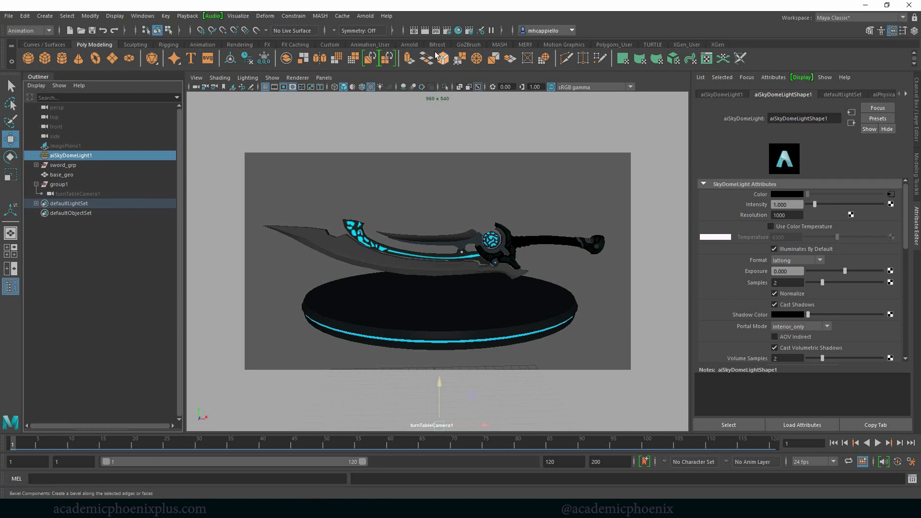
Set the Common-tab file name prefix to render/FantasySword so frames save into a render subfolder.
{"action": "left_click", "coordinate": [447, 30]}
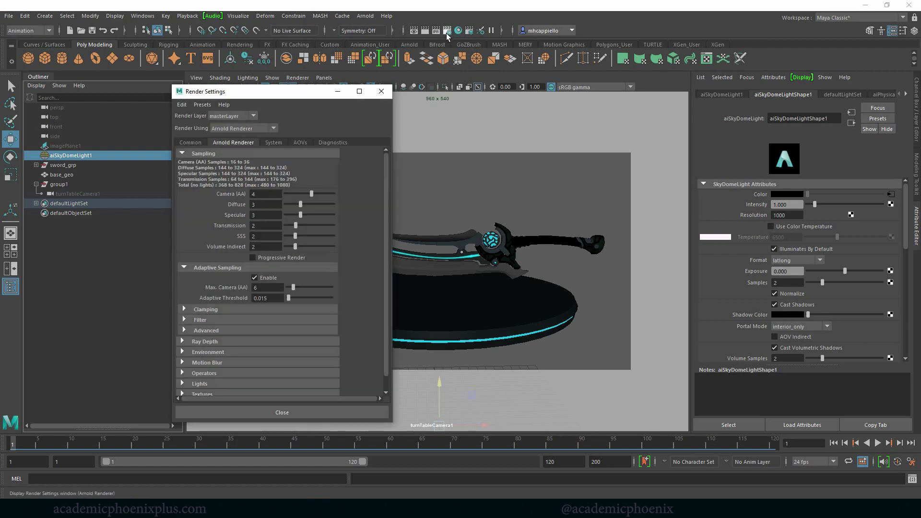
{"action": "left_click", "coordinate": [190, 143]}
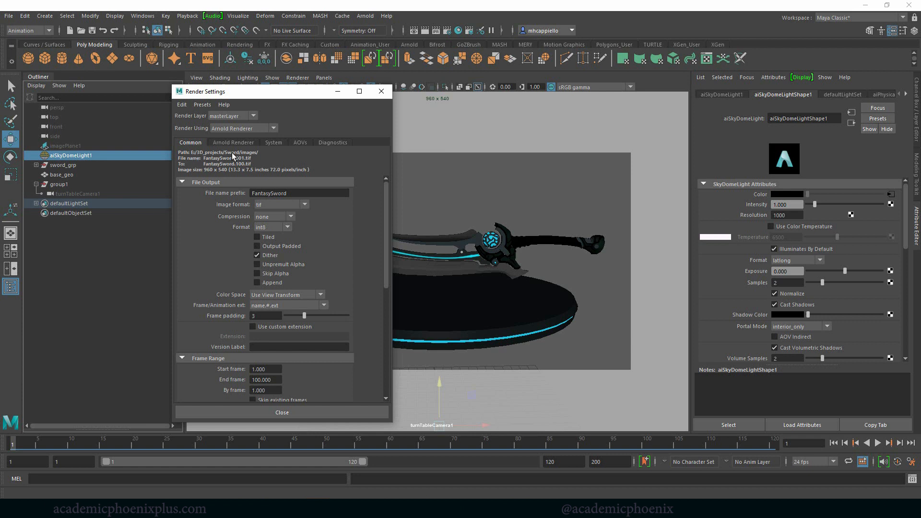
{"action": "left_click", "coordinate": [295, 193]}
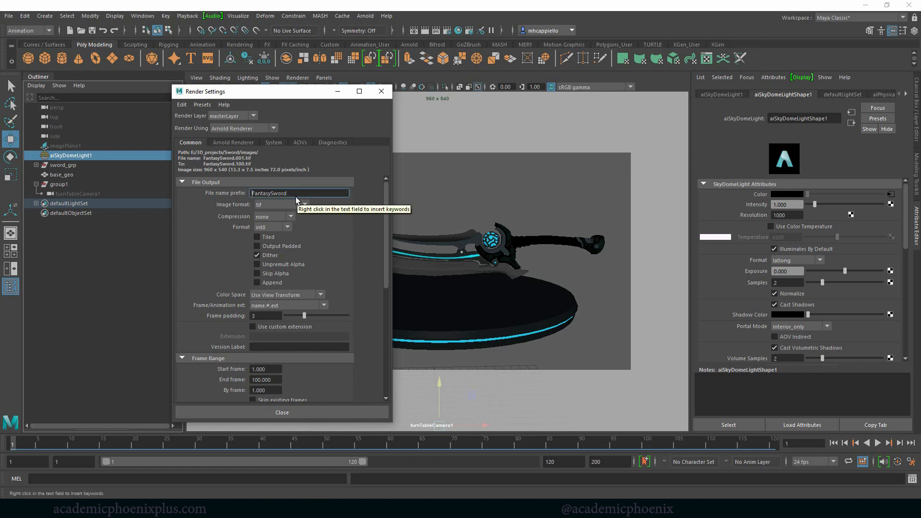
{"action": "type", "text": "render"}
{"action": "key", "text": "Return"}
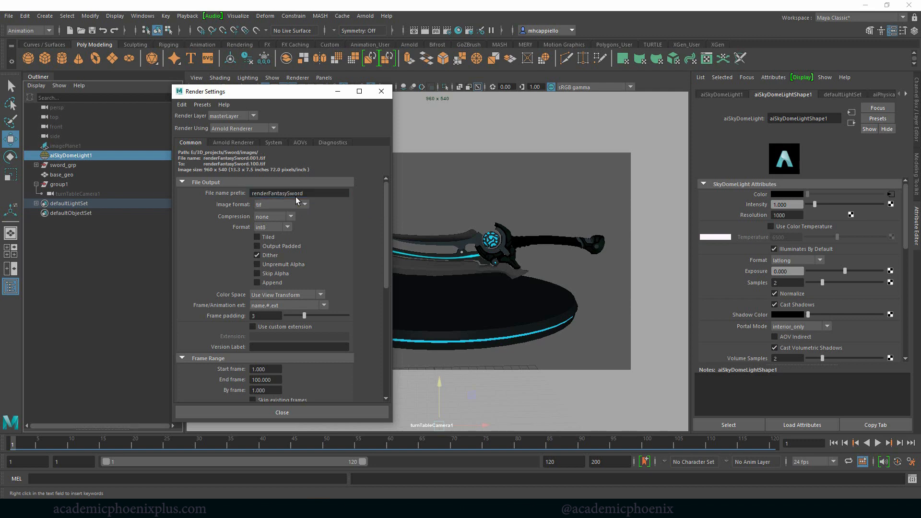
{"action": "left_click", "coordinate": [267, 194]}
{"action": "type", "text": "/"}
{"action": "key", "text": "Return"}
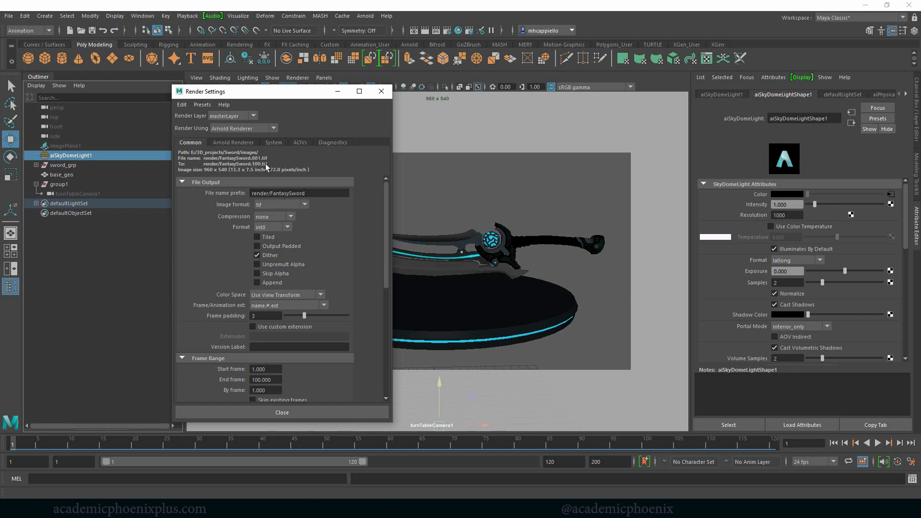
Close Render Settings and bring up the menu set list.
{"action": "left_click", "coordinate": [290, 412]}
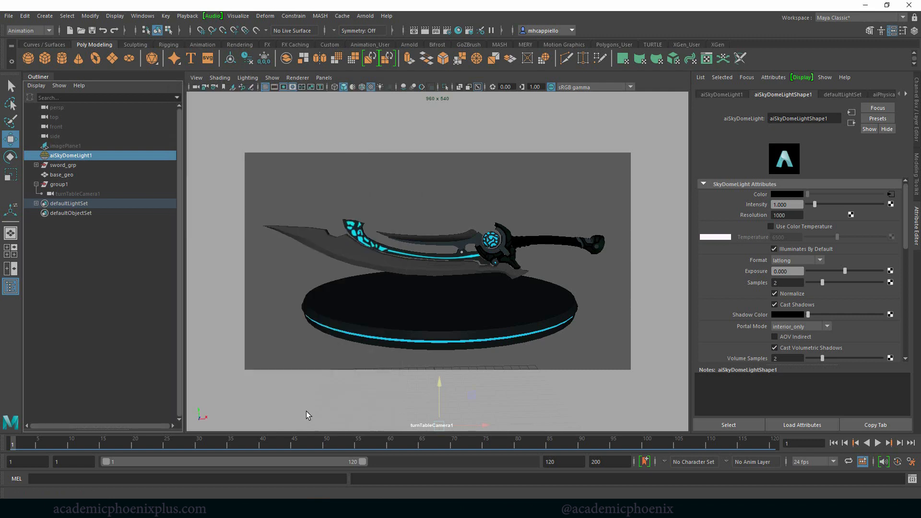
{"action": "left_click", "coordinate": [22, 31]}
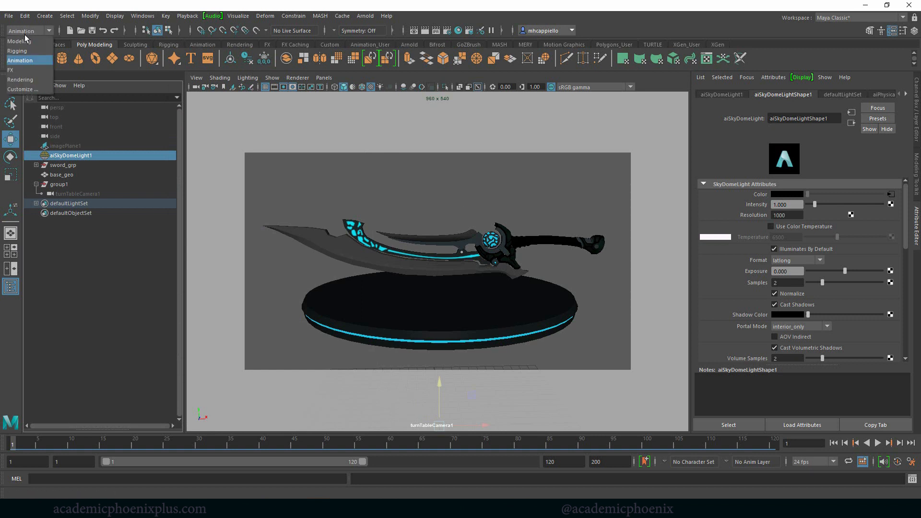
Switch to the Rendering menu set and start Render Sequence for the whole turntable.
{"action": "left_click", "coordinate": [29, 82]}
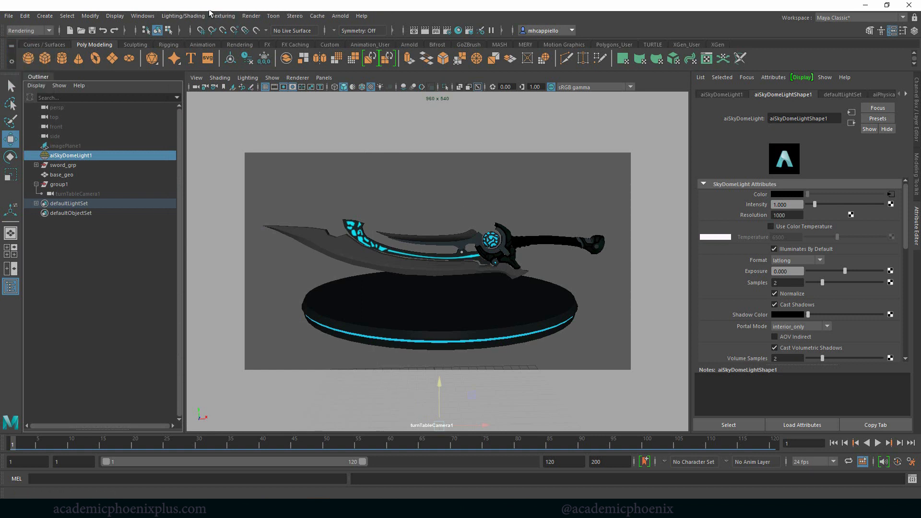
{"action": "left_click", "coordinate": [250, 16]}
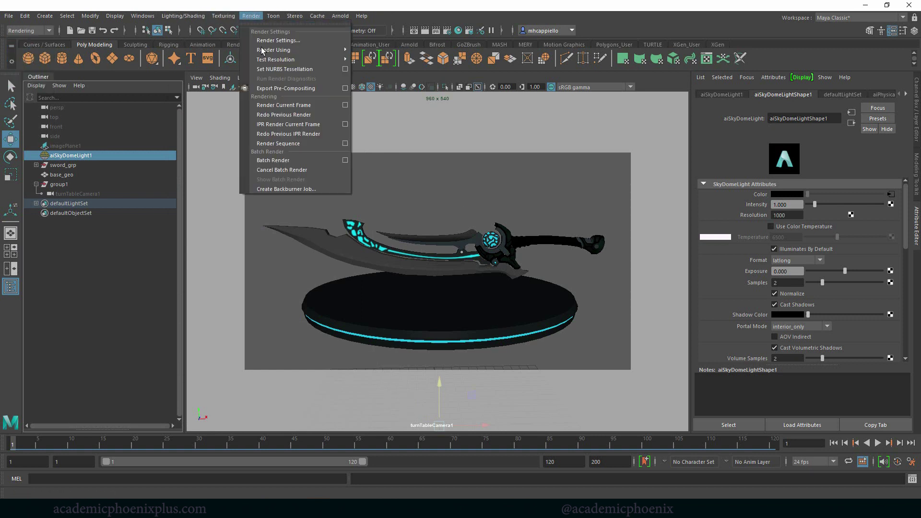
{"action": "left_click", "coordinate": [306, 146]}
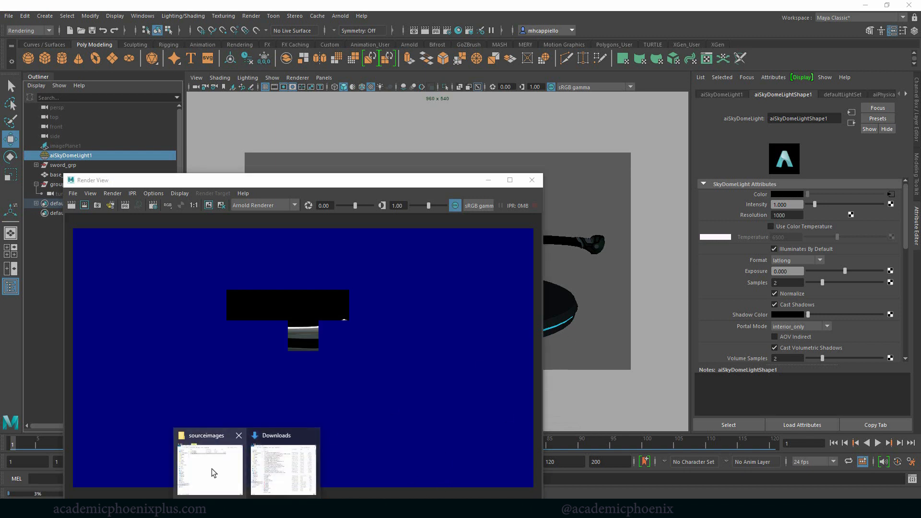
Navigate Explorer to Sword\images\render and select the first frame FantasySword_1.001.
{"action": "left_click", "coordinate": [215, 466]}
{"action": "left_click", "coordinate": [672, 122]}
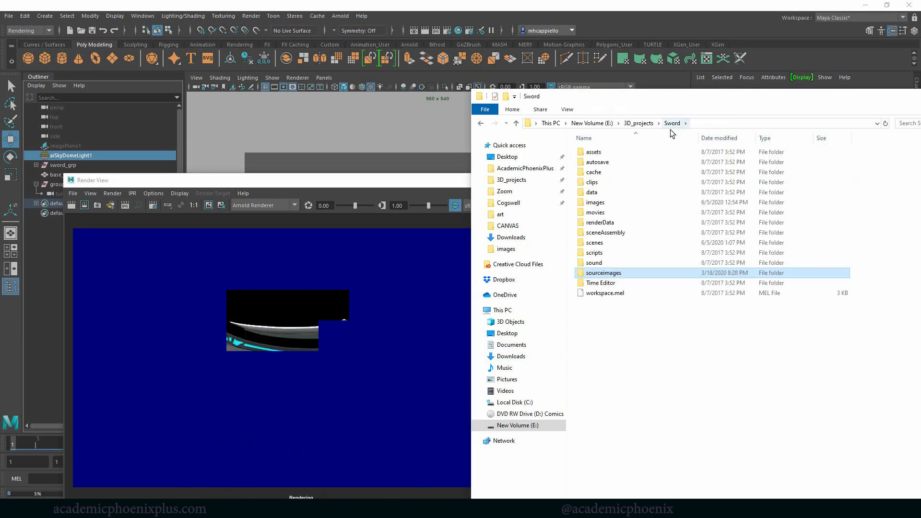
{"action": "double_click", "coordinate": [611, 202]}
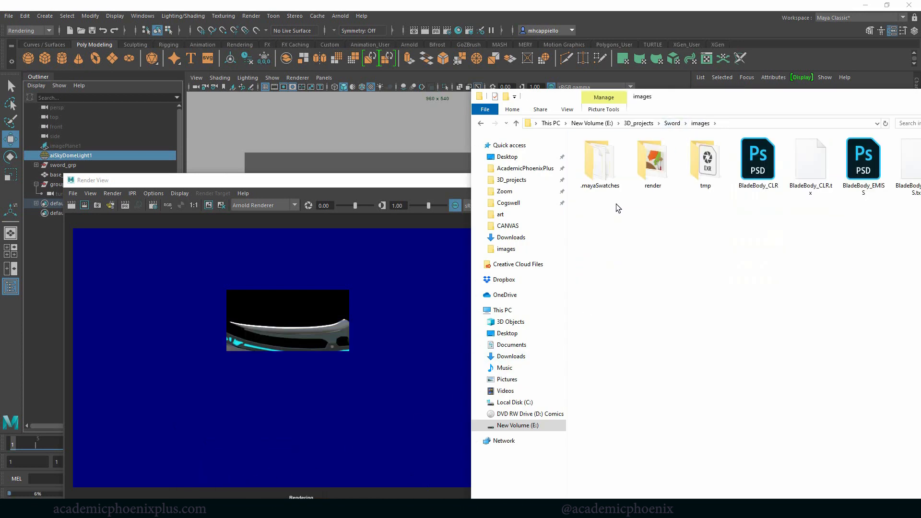
{"action": "double_click", "coordinate": [652, 186]}
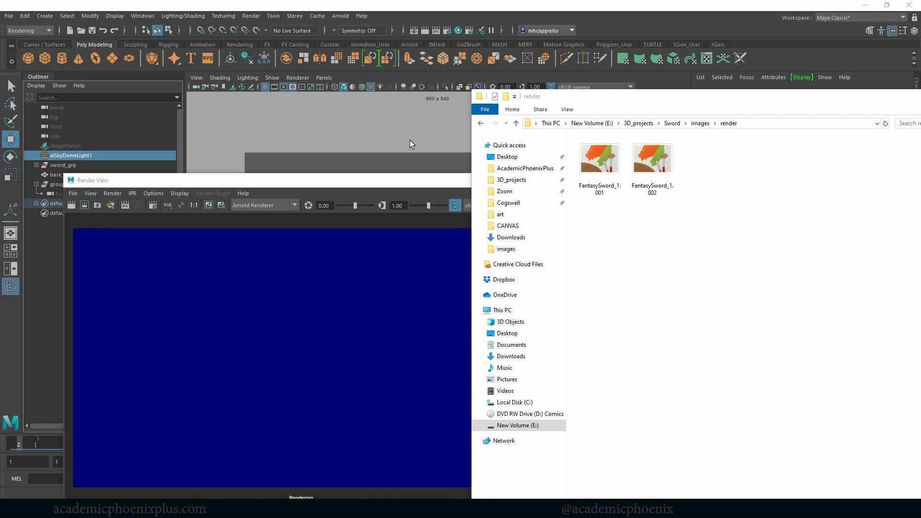
{"action": "left_click", "coordinate": [599, 173]}
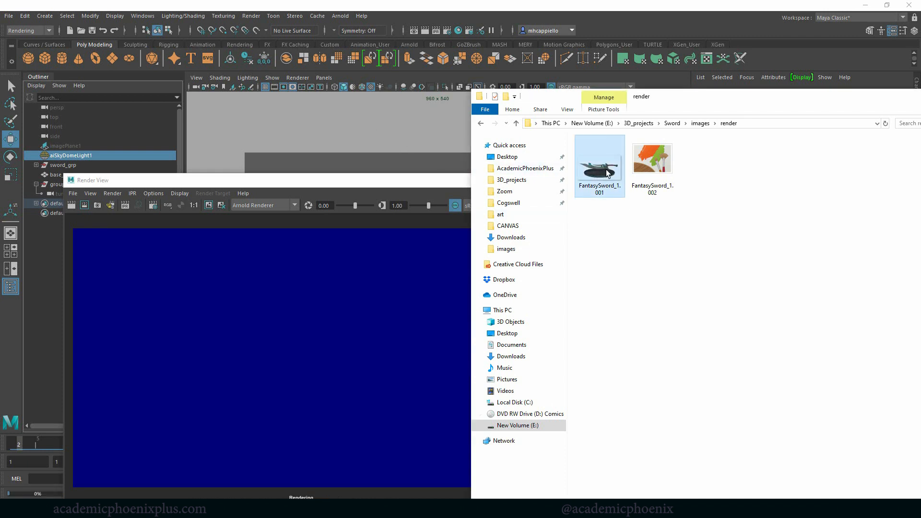
View FantasySword_1.001 in Windows Photo Viewer and close the viewer.
{"action": "double_click", "coordinate": [609, 179]}
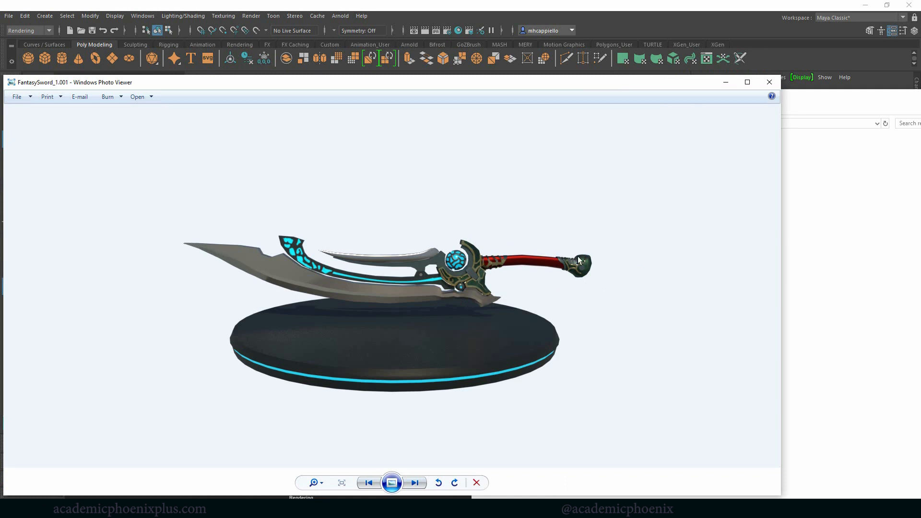
{"action": "left_click", "coordinate": [770, 82]}
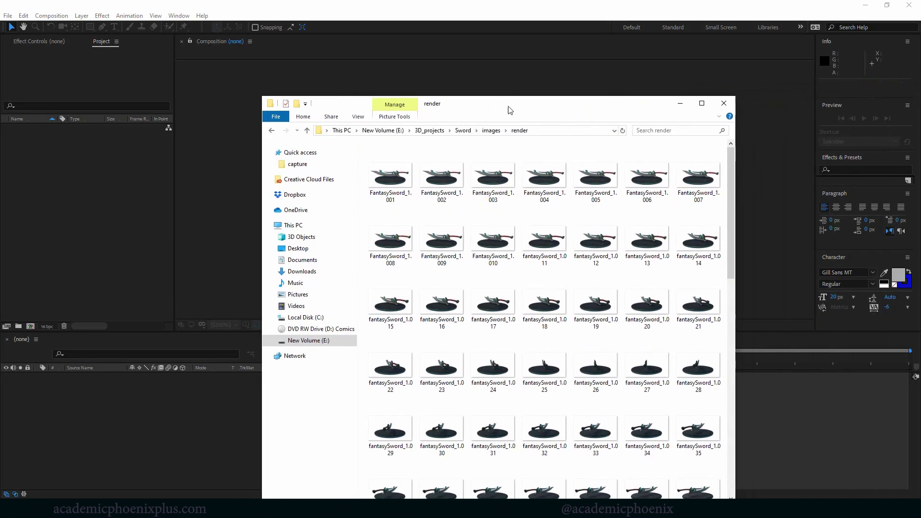
{"action": "left_click_drag", "start_coordinate": [509, 109], "coordinate": [457, 64]}
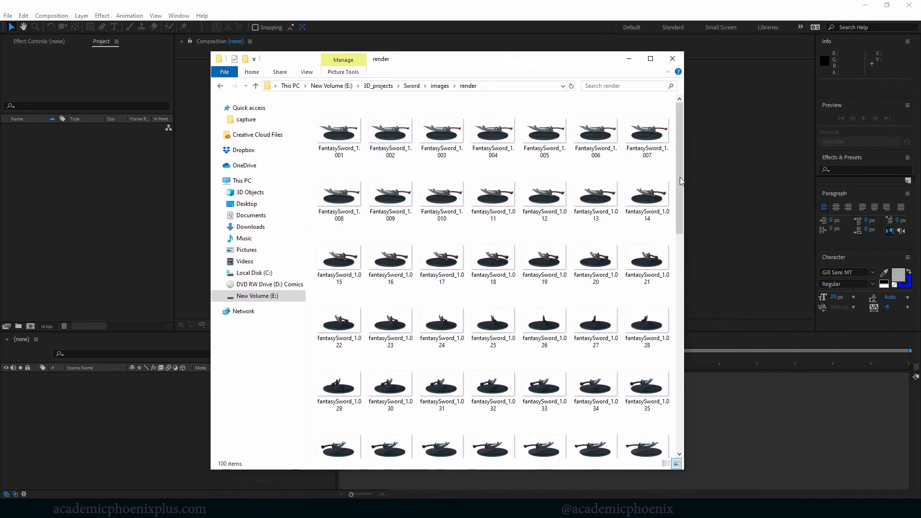
{"action": "scroll", "coordinate": [677, 227], "scroll_direction": "down", "scroll_amount": 1}
{"action": "scroll", "coordinate": [677, 227], "scroll_direction": "down", "scroll_amount": 1}
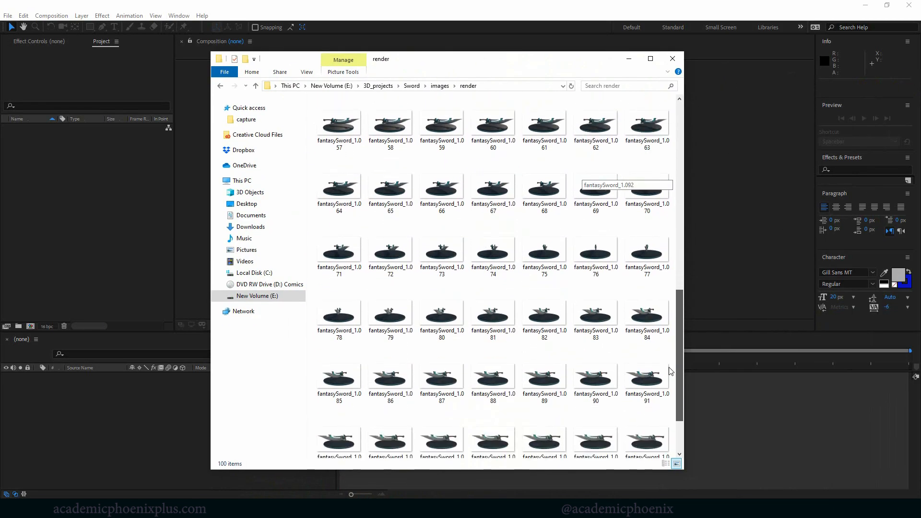
{"action": "scroll", "coordinate": [677, 216], "scroll_direction": "up", "scroll_amount": 3}
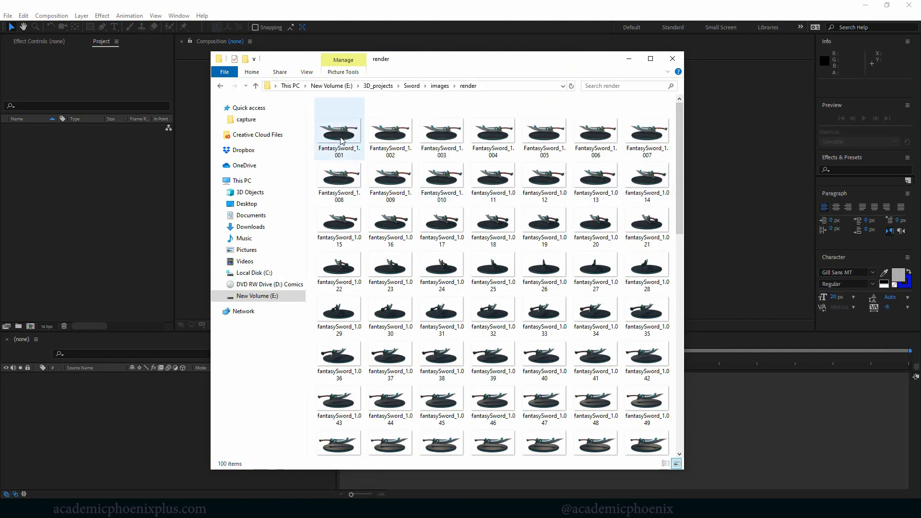
Reopen the render folder with all 100 frames, flip through them in Photo Viewer, then close it.
{"action": "left_click", "coordinate": [439, 86]}
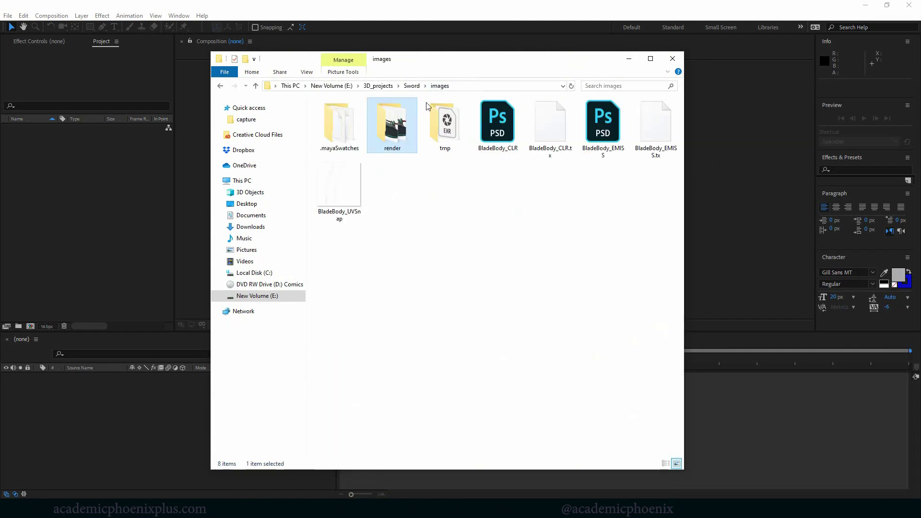
{"action": "double_click", "coordinate": [393, 129]}
{"action": "left_click_drag", "start_coordinate": [681, 173], "coordinate": [674, 404]}
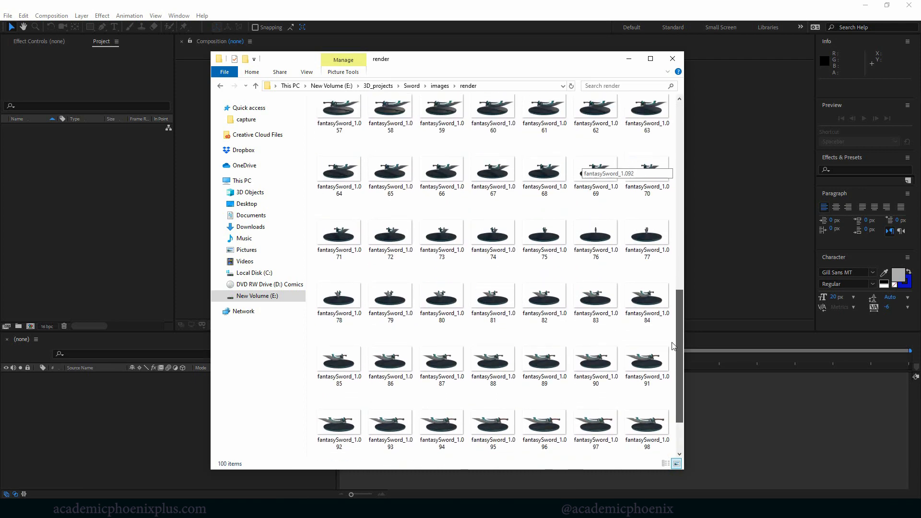
{"action": "scroll", "coordinate": [504, 288], "scroll_direction": "up", "scroll_amount": 10}
{"action": "left_click", "coordinate": [339, 137]}
{"action": "double_click", "coordinate": [351, 152]}
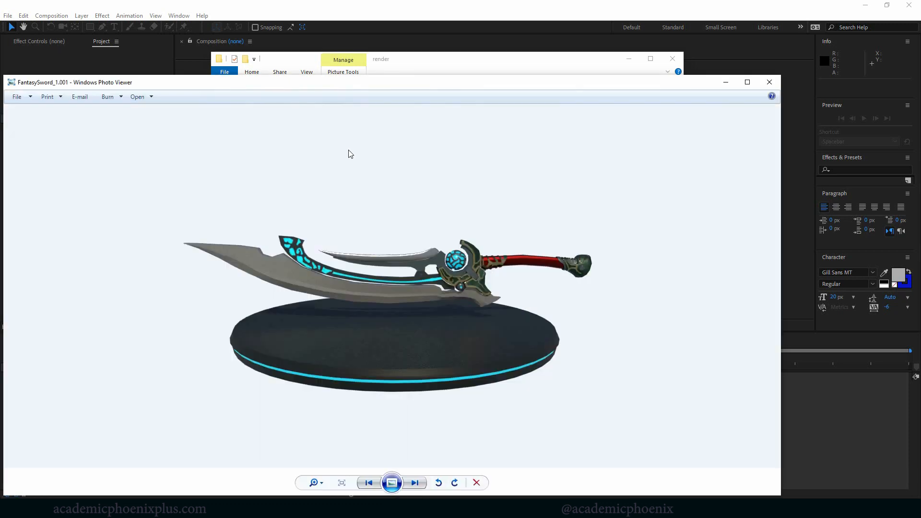
{"action": "key", "text": "Right"}
{"action": "key", "text": "Right"}
{"action": "key", "text": "Right"}
{"action": "key", "text": "Right"}
{"action": "key", "text": "Right"}
{"action": "key", "text": "Right"}
{"action": "key", "text": "Right"}
{"action": "key", "text": "Right"}
{"action": "key", "text": "Right"}
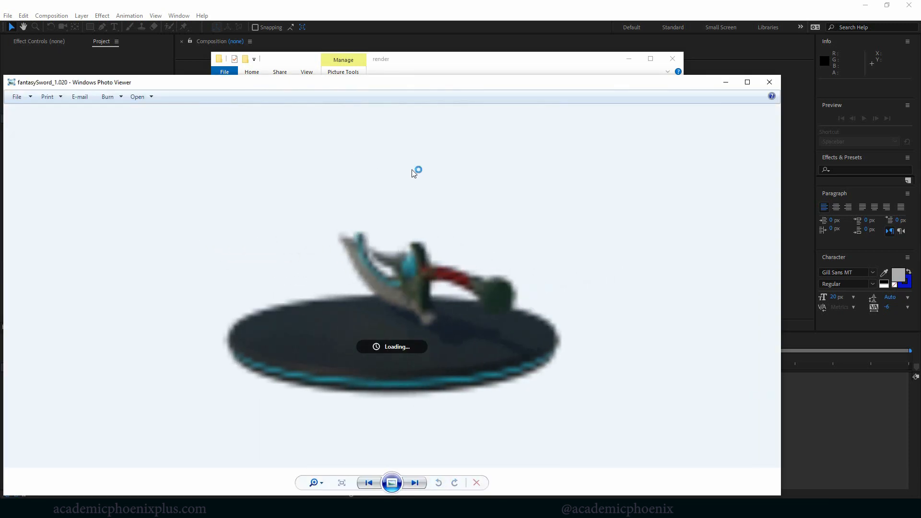
{"action": "key", "text": "Right"}
{"action": "key", "text": "Right"}
{"action": "key", "text": "Right"}
{"action": "key", "text": "Right"}
{"action": "key", "text": "Right"}
{"action": "key", "text": "Right"}
{"action": "key", "text": "Right"}
{"action": "key", "text": "Right"}
{"action": "key", "text": "Right"}
{"action": "key", "text": "Right"}
{"action": "key", "text": "Right"}
{"action": "key", "text": "Right"}
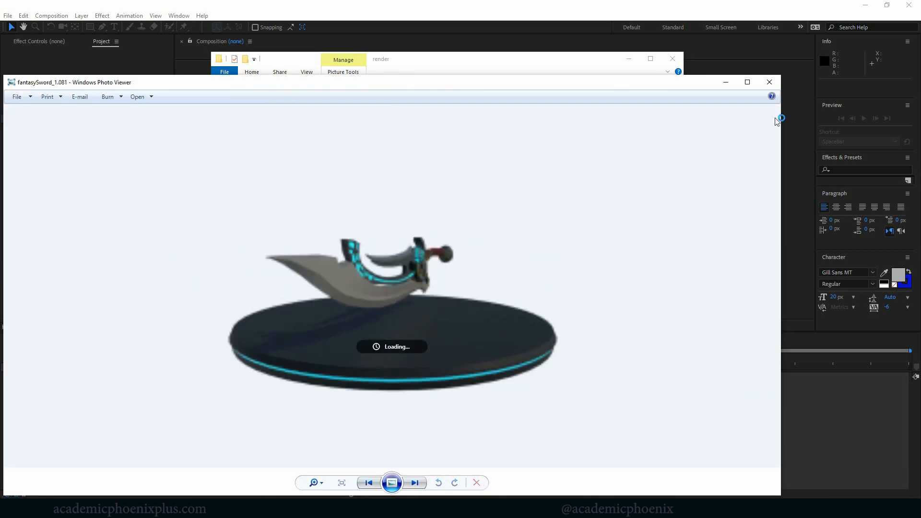
{"action": "key", "text": "Right"}
{"action": "key", "text": "Right"}
{"action": "left_click", "coordinate": [769, 81]}
Start File > Import > File in After Effects and point the dialog at E:\3D_projects\Sword\images\render.
{"action": "left_click", "coordinate": [773, 157]}
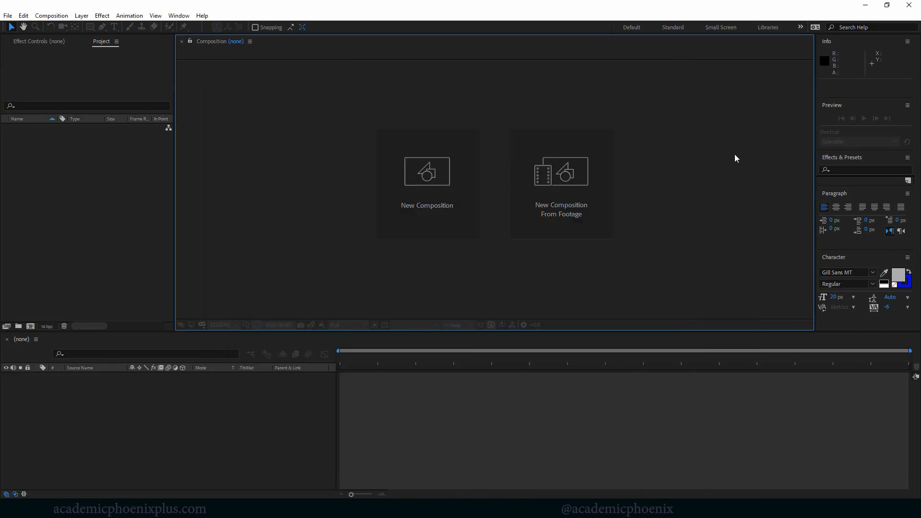
{"action": "left_click", "coordinate": [9, 15]}
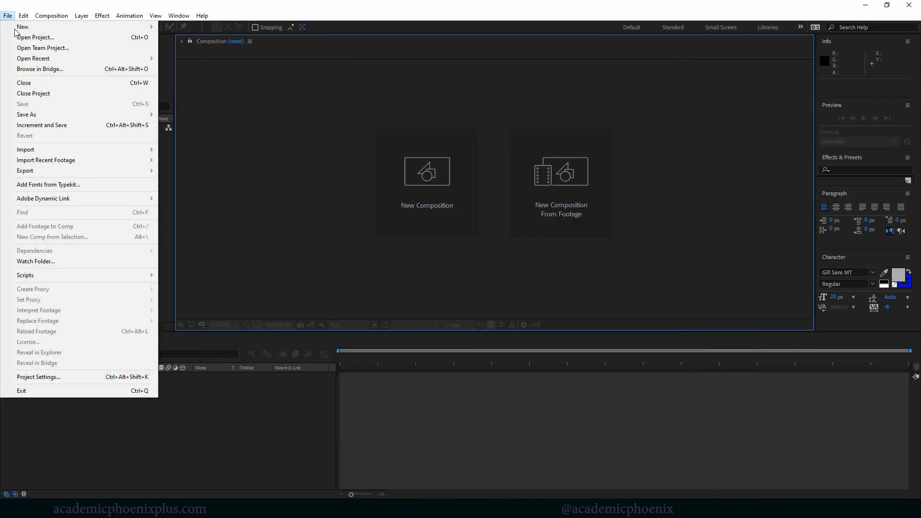
{"action": "mouse_move", "coordinate": [79, 149]}
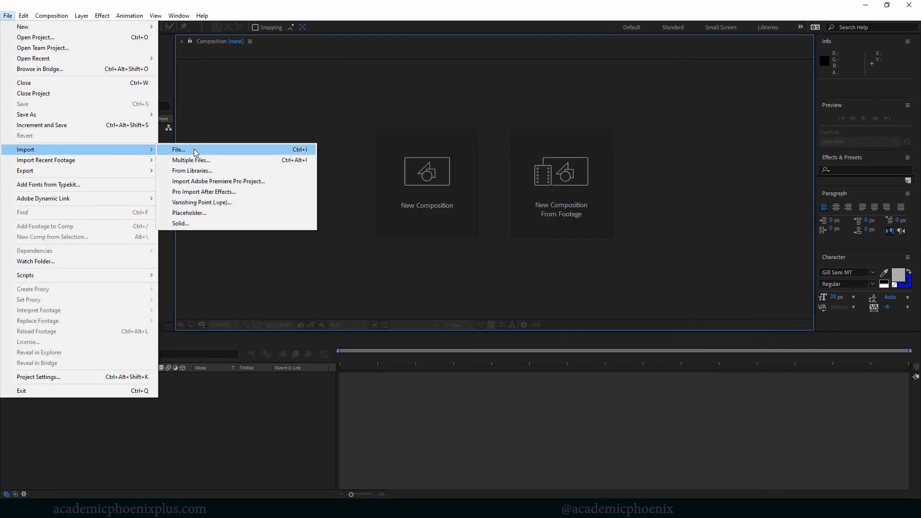
{"action": "left_click", "coordinate": [191, 151]}
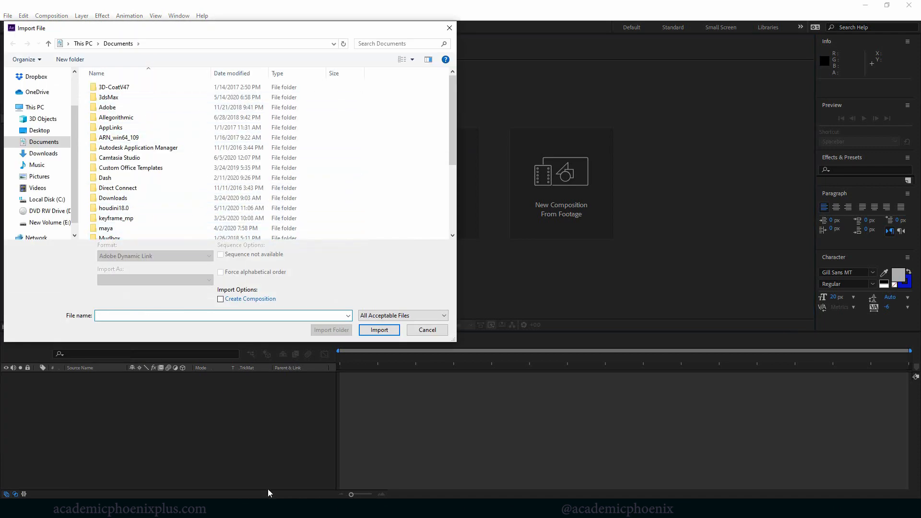
{"action": "left_click", "coordinate": [263, 483]}
{"action": "left_click", "coordinate": [425, 86]}
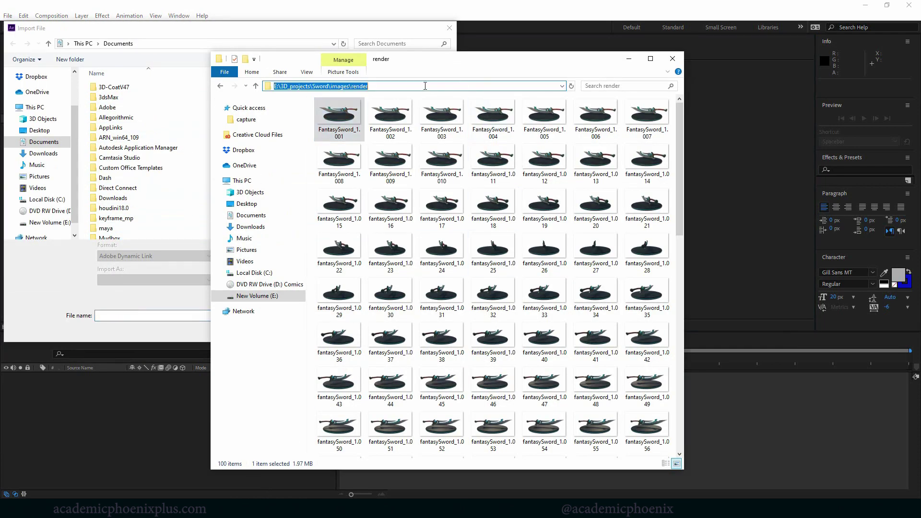
{"action": "left_click", "coordinate": [178, 49]}
{"action": "key", "text": "Return"}
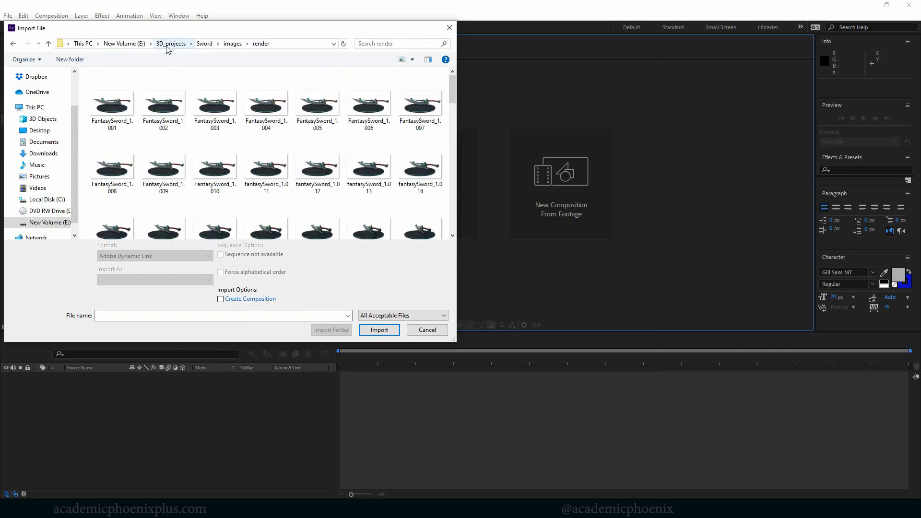
Import FantasySword_1.001 as a TIFF sequence and accept the alpha interpretation.
{"action": "left_click", "coordinate": [112, 115]}
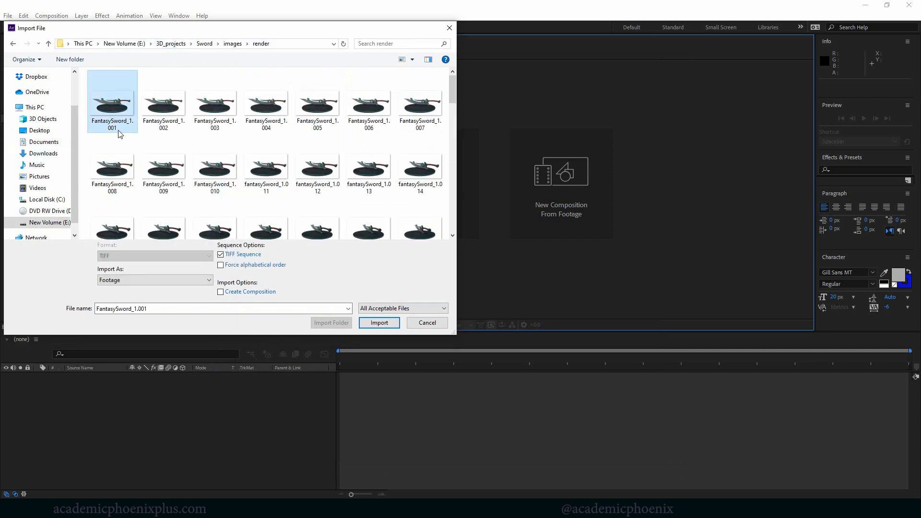
{"action": "left_click", "coordinate": [379, 322]}
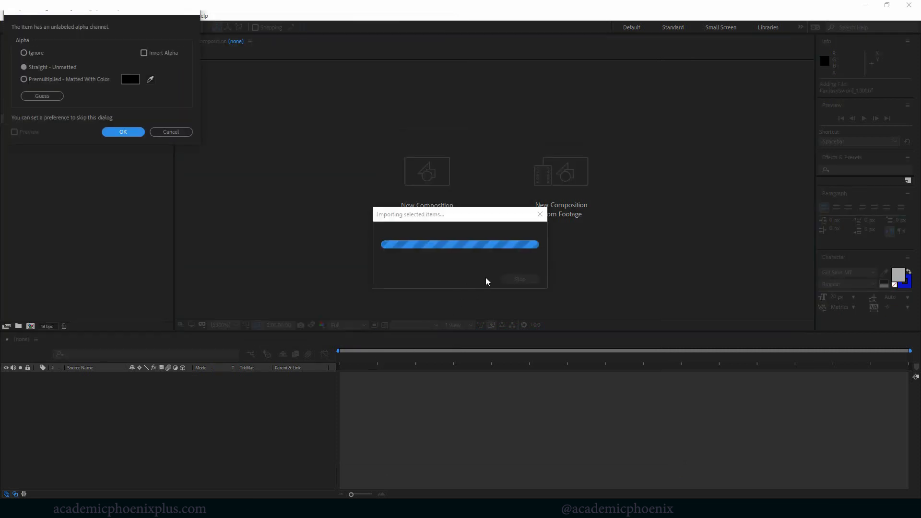
{"action": "left_click", "coordinate": [122, 132]}
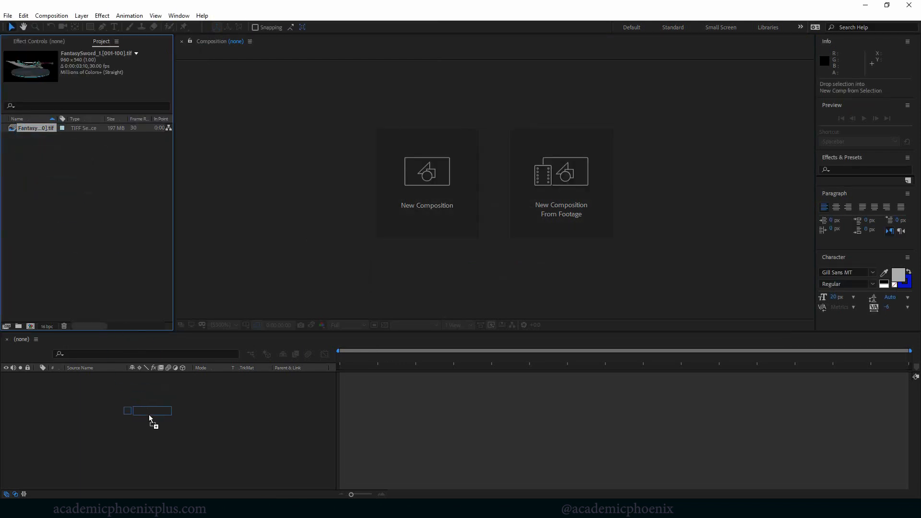
Create a FantasySword_1 composition from the footage and play then stop a turntable preview.
{"action": "left_click_drag", "start_coordinate": [150, 419], "coordinate": [151, 420]}
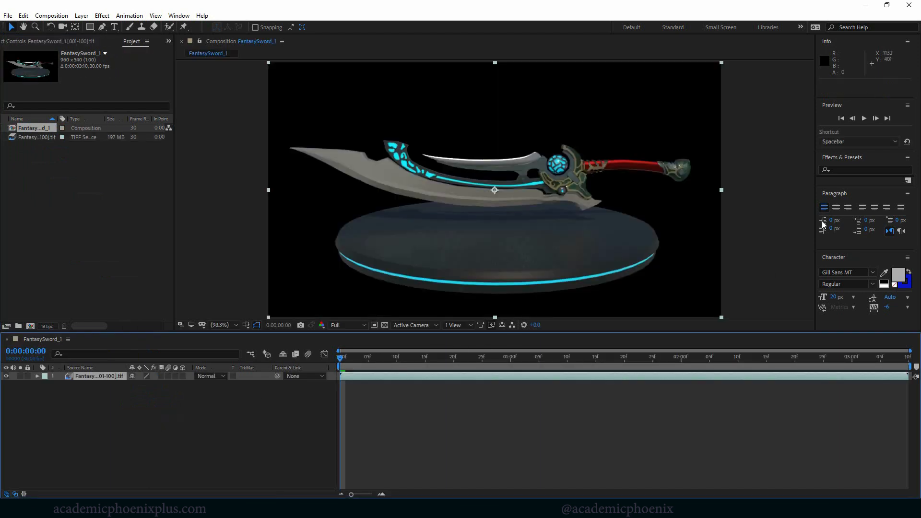
{"action": "left_click", "coordinate": [867, 117]}
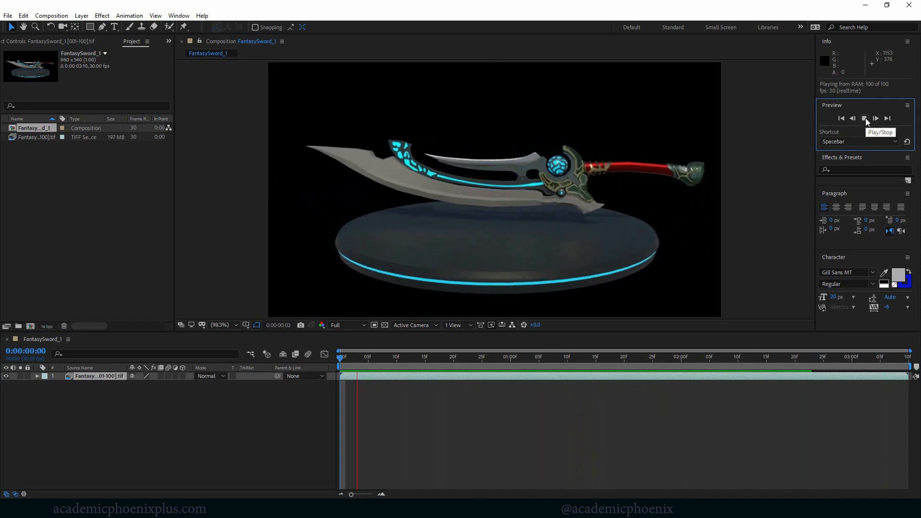
{"action": "left_click", "coordinate": [865, 118]}
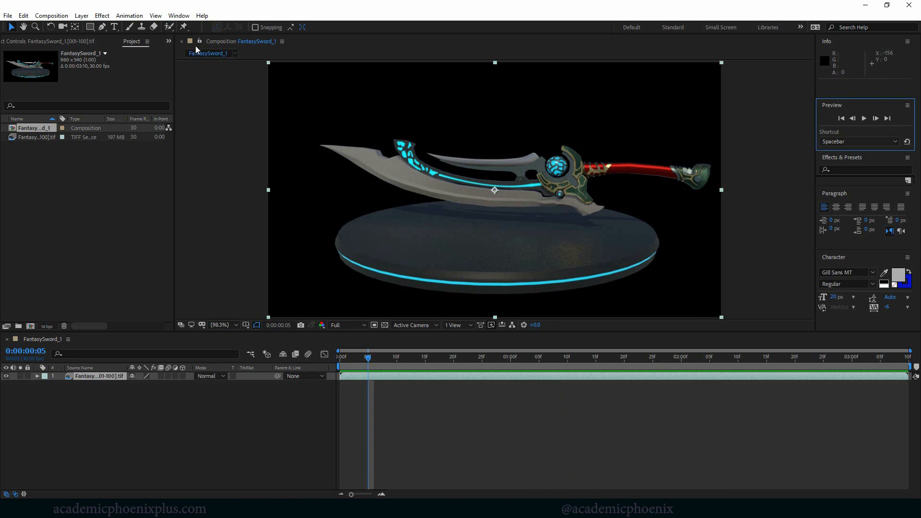
Send the composition to the Adobe Media Encoder queue via File > Export.
{"action": "left_click", "coordinate": [8, 15]}
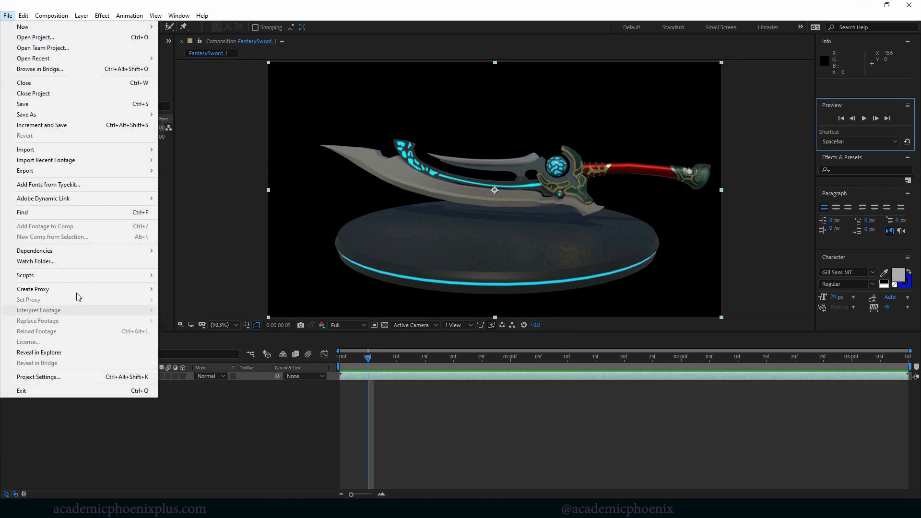
{"action": "mouse_move", "coordinate": [25, 171]}
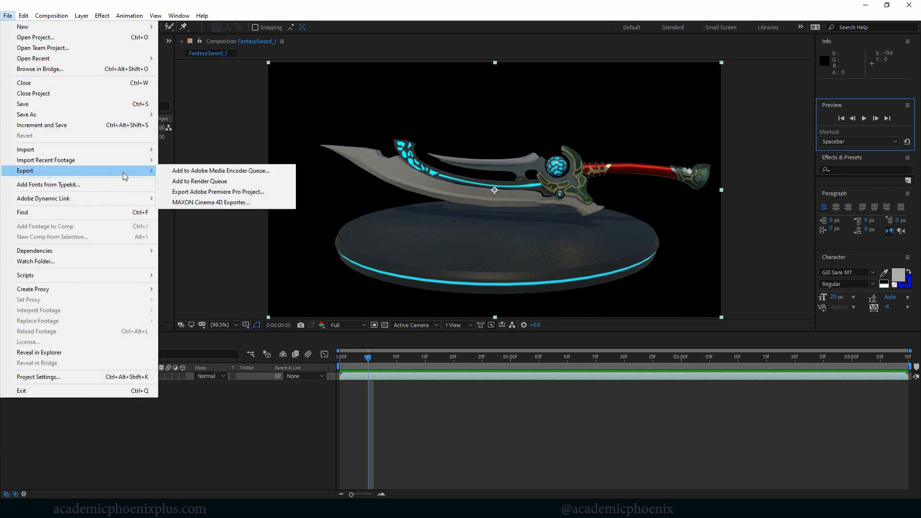
{"action": "left_click", "coordinate": [192, 173]}
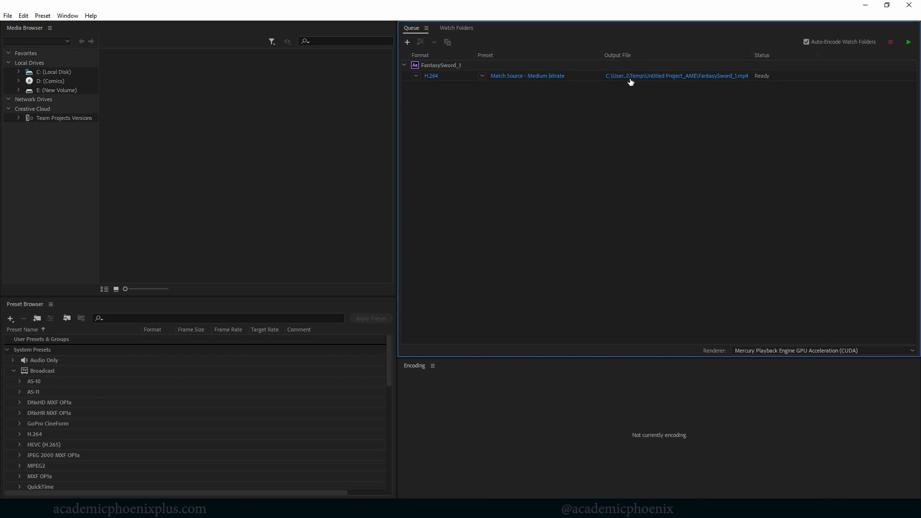
Set the output file to Sword\movies\FantasySword.mp4 and start the H.264 encode.
{"action": "left_click", "coordinate": [718, 77]}
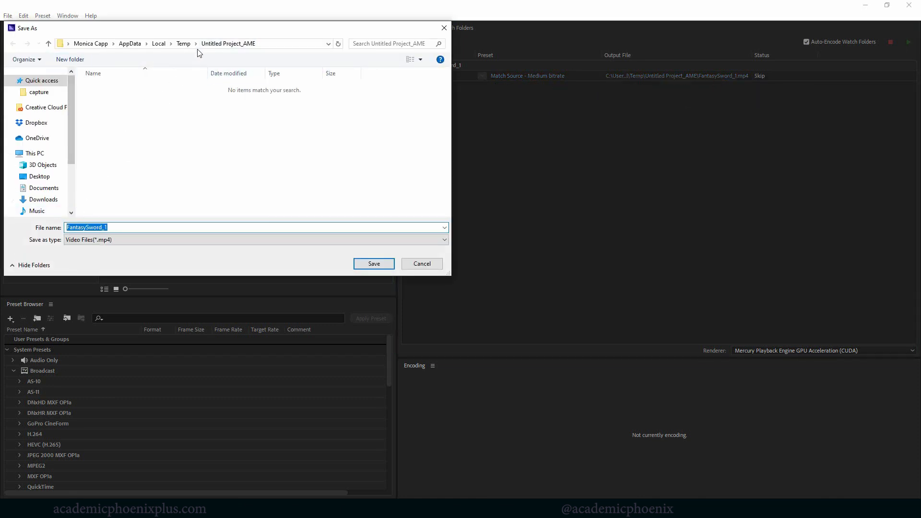
{"action": "key", "text": "Return"}
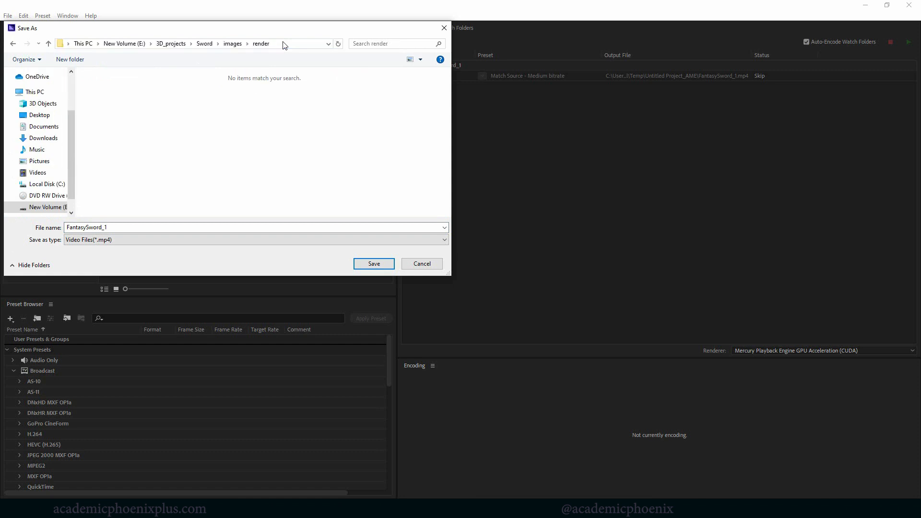
{"action": "left_click", "coordinate": [233, 44]}
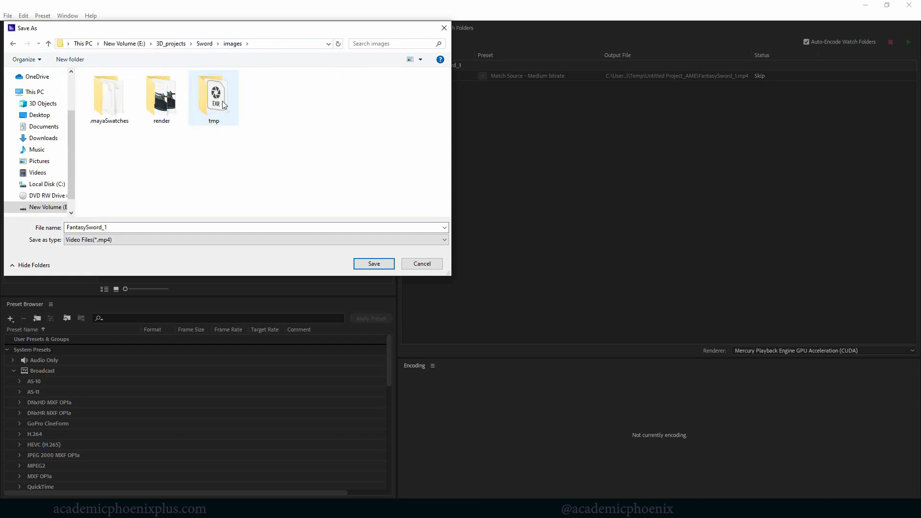
{"action": "left_click", "coordinate": [205, 44]}
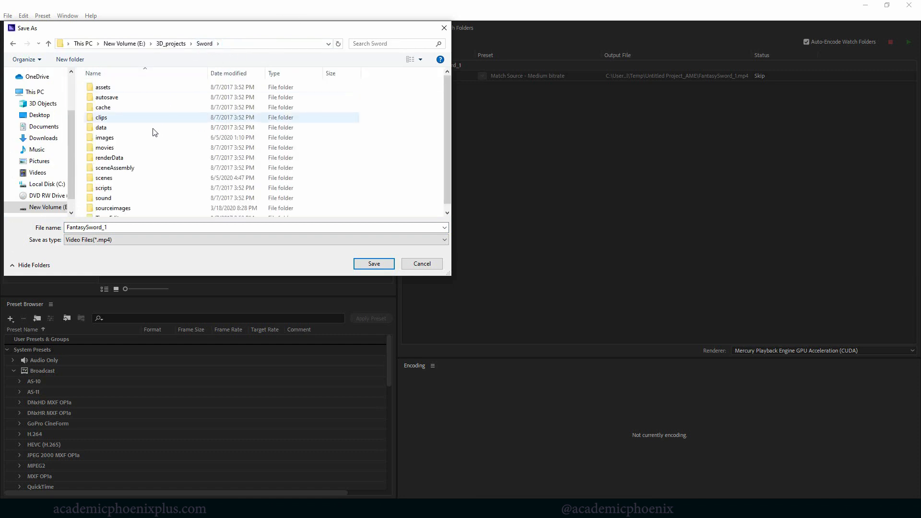
{"action": "double_click", "coordinate": [125, 147]}
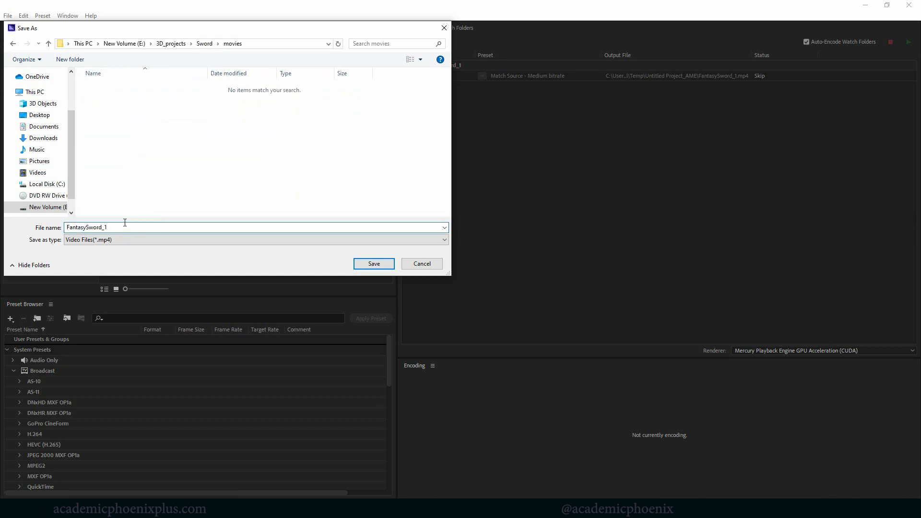
{"action": "key", "text": "Return"}
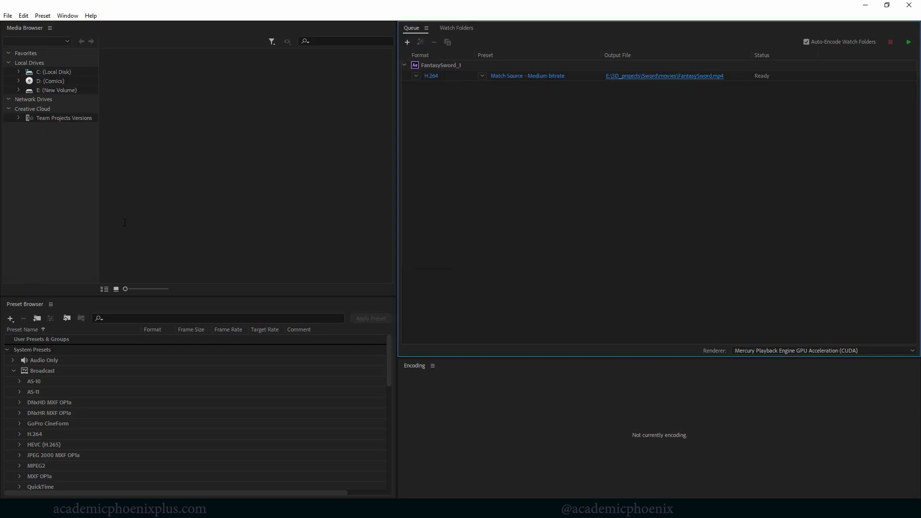
{"action": "left_click", "coordinate": [908, 43]}
Open FantasySword.mp4 from the Sword movies folder in Keyframe MP.
{"action": "key", "text": "alt+Tab"}
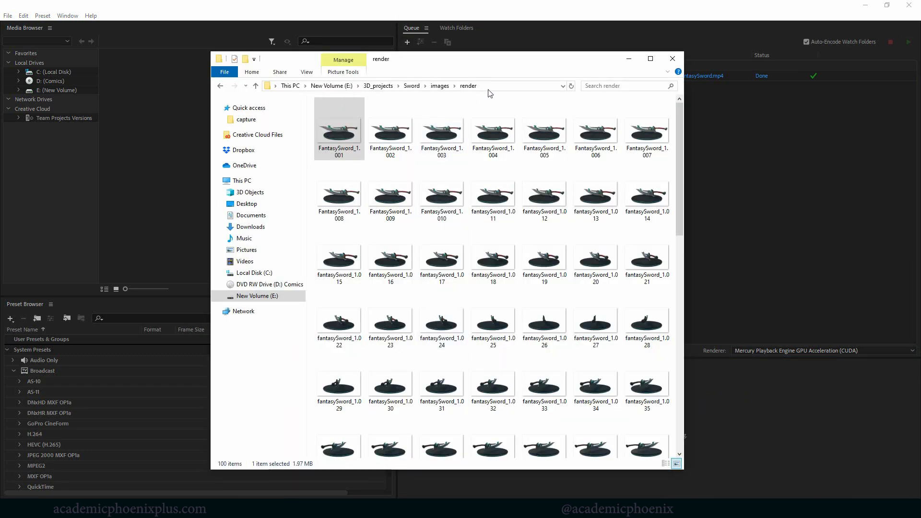
{"action": "left_click", "coordinate": [412, 86]}
{"action": "double_click", "coordinate": [355, 182]}
{"action": "double_click", "coordinate": [346, 139]}
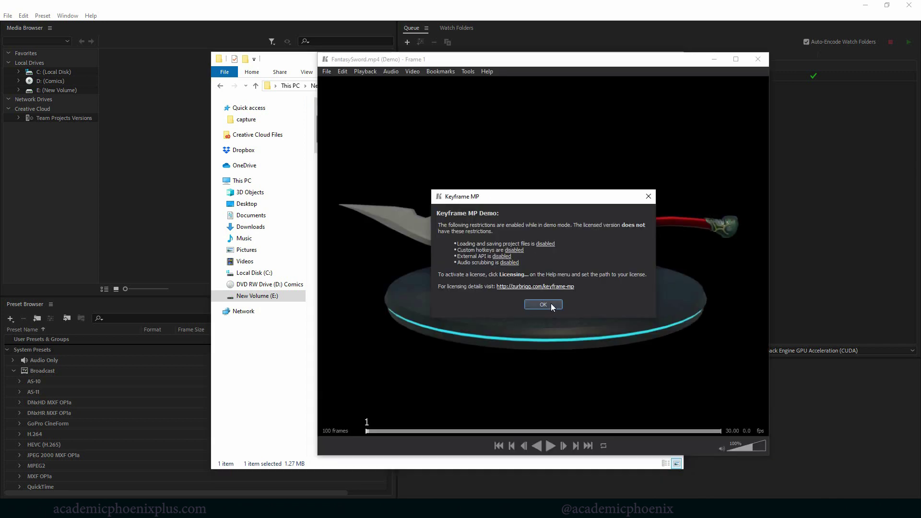
Dismiss the demo notice, maximize the player and play the sword turntable.
{"action": "left_click", "coordinate": [544, 305]}
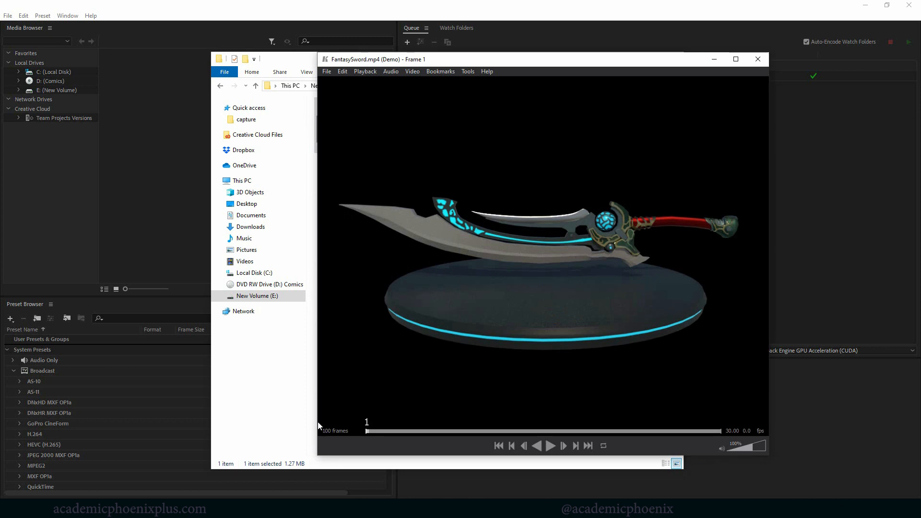
{"action": "left_click_drag", "start_coordinate": [317, 422], "coordinate": [4, 399]}
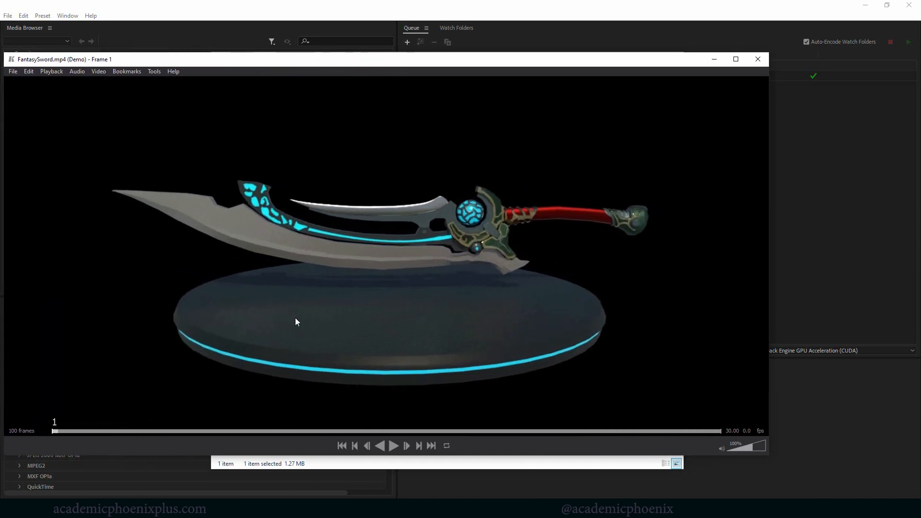
{"action": "left_click", "coordinate": [736, 59]}
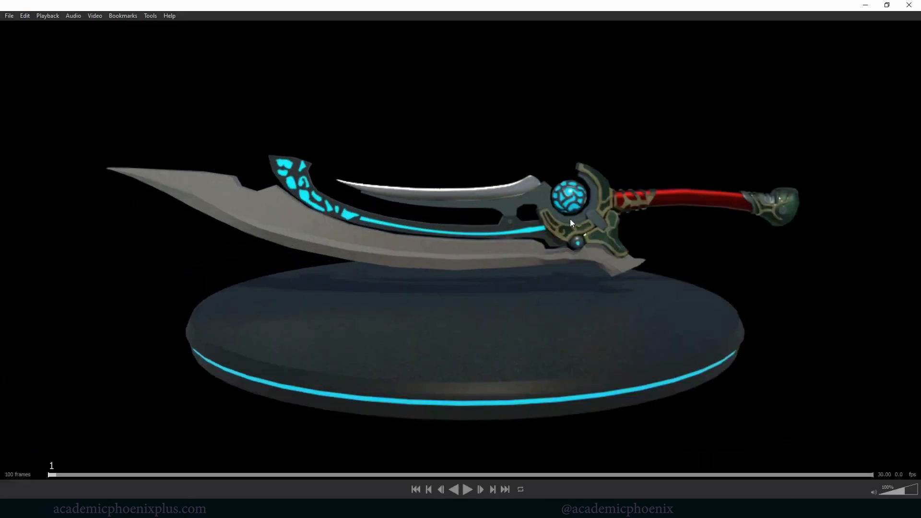
{"action": "key", "text": "space"}
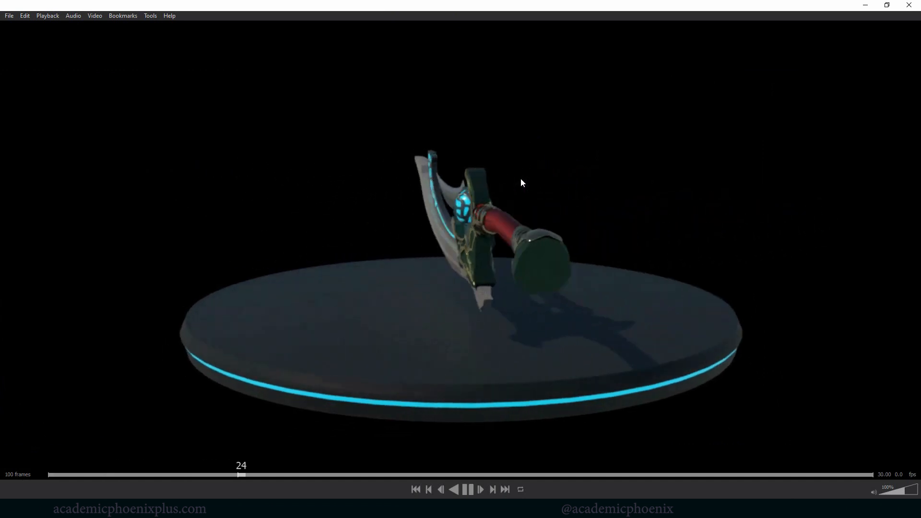